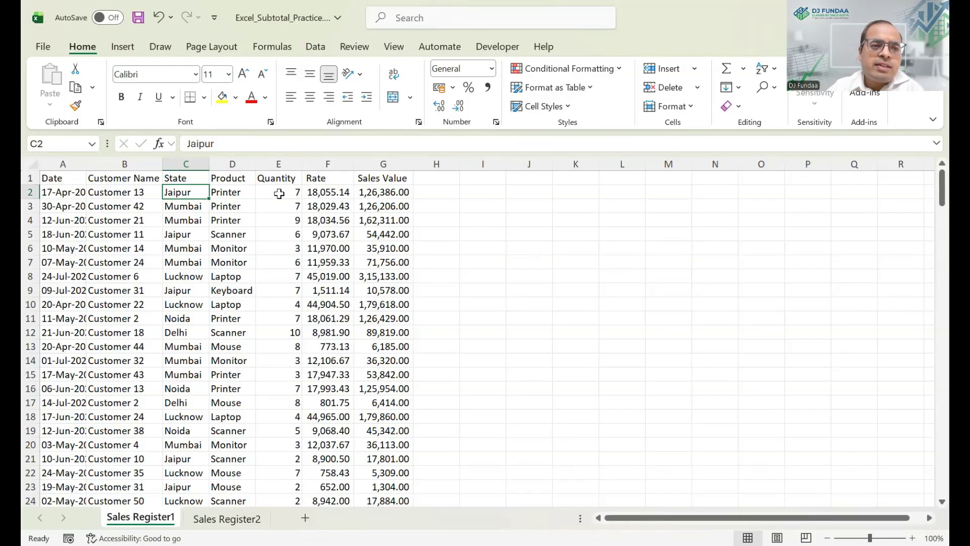
# Rename the State column header in C1 to Branches.
pyautogui.click(197, 164)
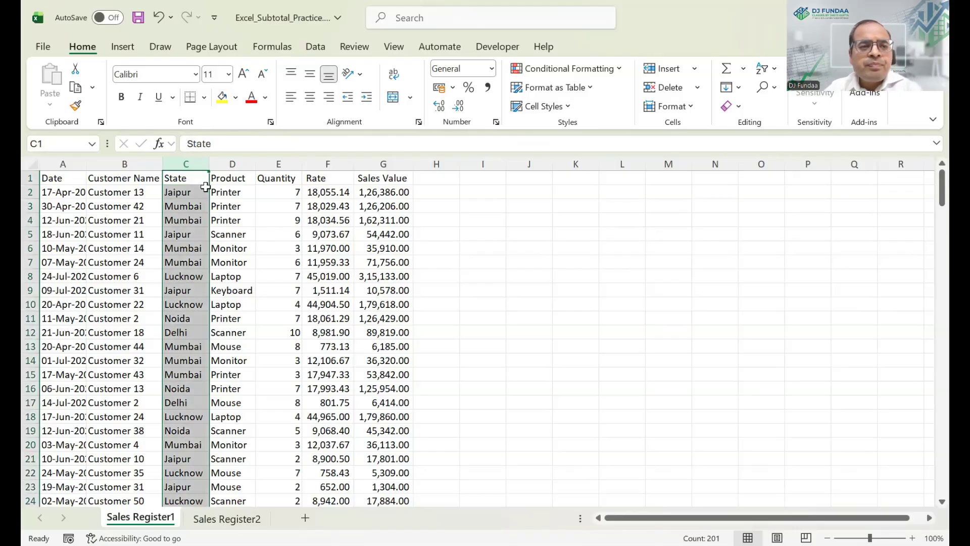
pyautogui.click(200, 181)
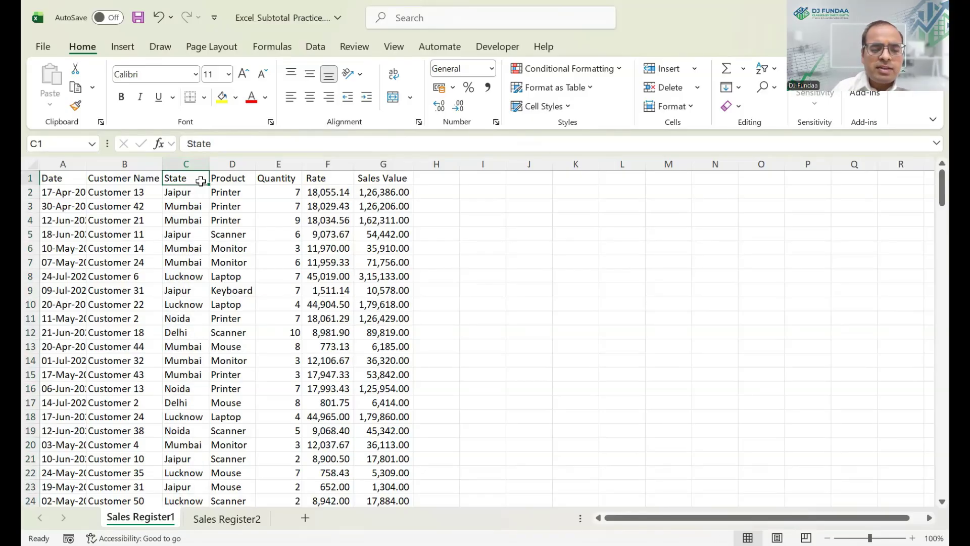
pyautogui.write('Branch')
pyautogui.press('BackSpace')
pyautogui.press('BackSpace')
pyautogui.press('BackSpace')
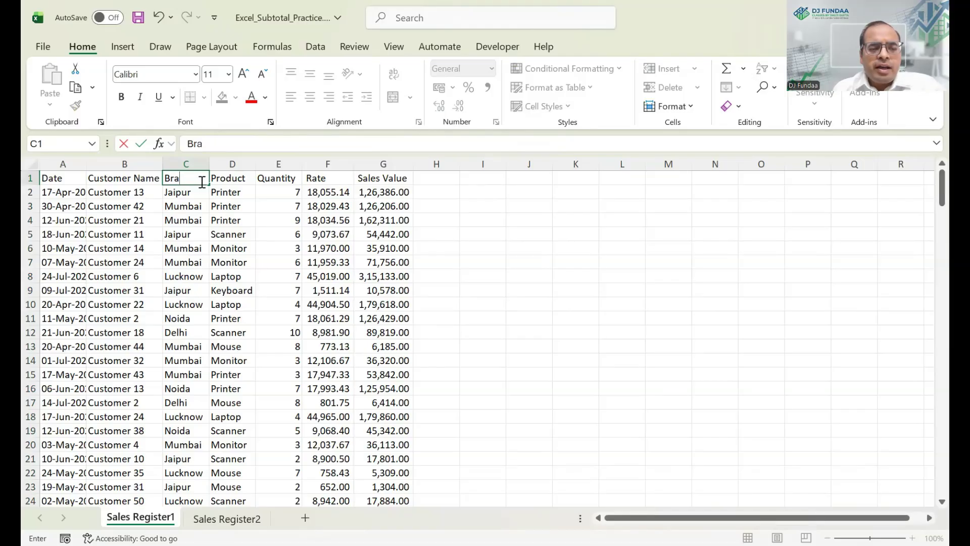
pyautogui.write('nches')
pyautogui.press('Return')
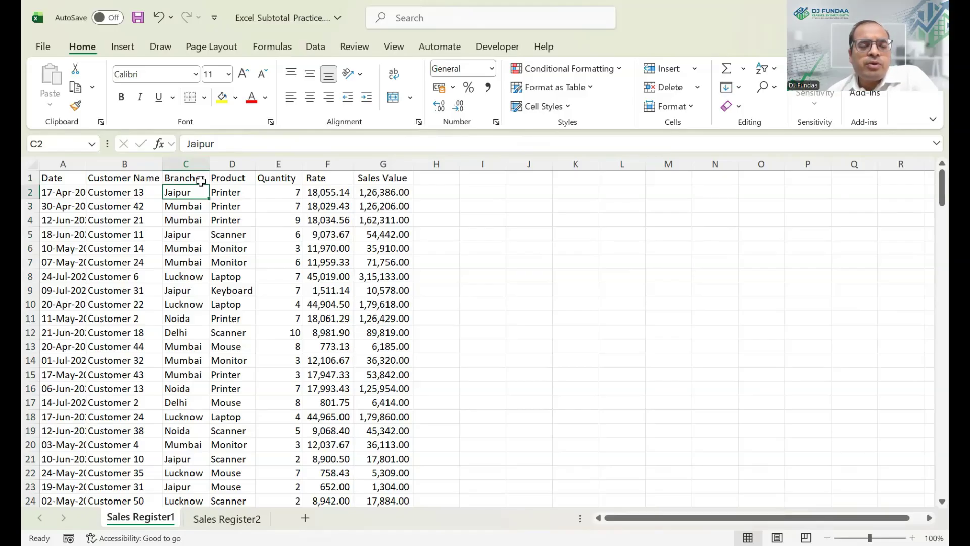
pyautogui.click(201, 181)
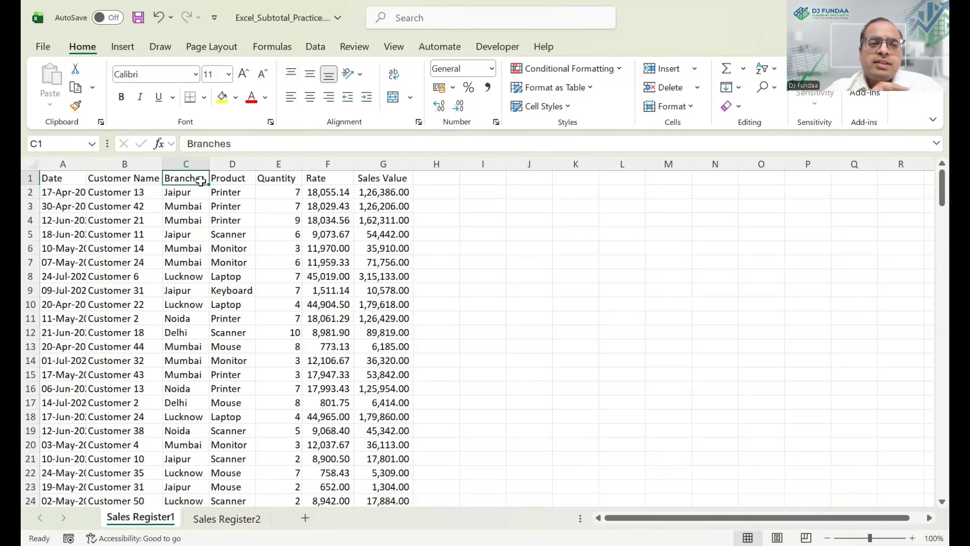
pyautogui.hotkey('shift', 'Down')
pyautogui.hotkey('shift', 'Down')
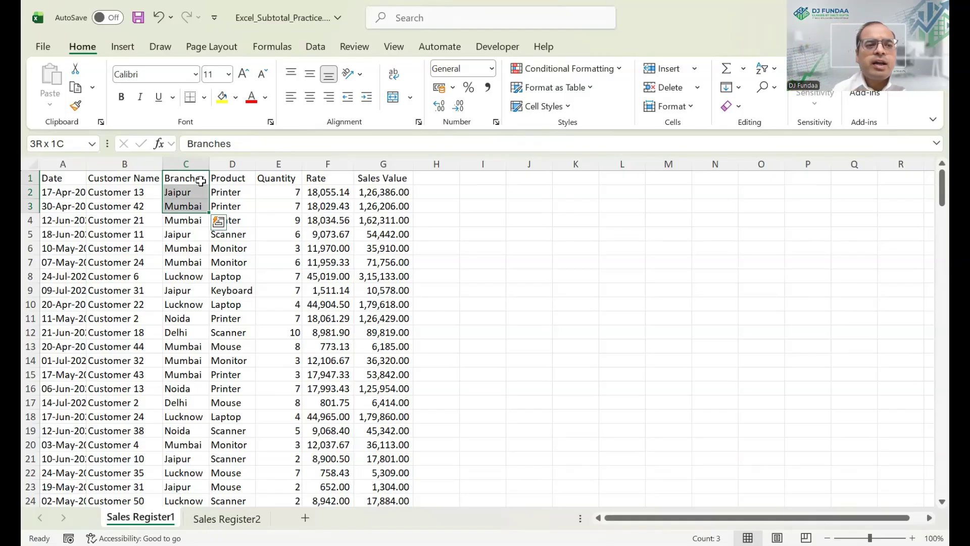
# Sort the whole sales data range by Branches on cell values, A to Z.
pyautogui.hotkey('ctrl', 'Home')
pyautogui.press('Right')
pyautogui.press('Right')
pyautogui.press('Home')
pyautogui.hotkey('ctrl', 'shift', 'Right')
pyautogui.hotkey('ctrl', 'shift', 'Down')
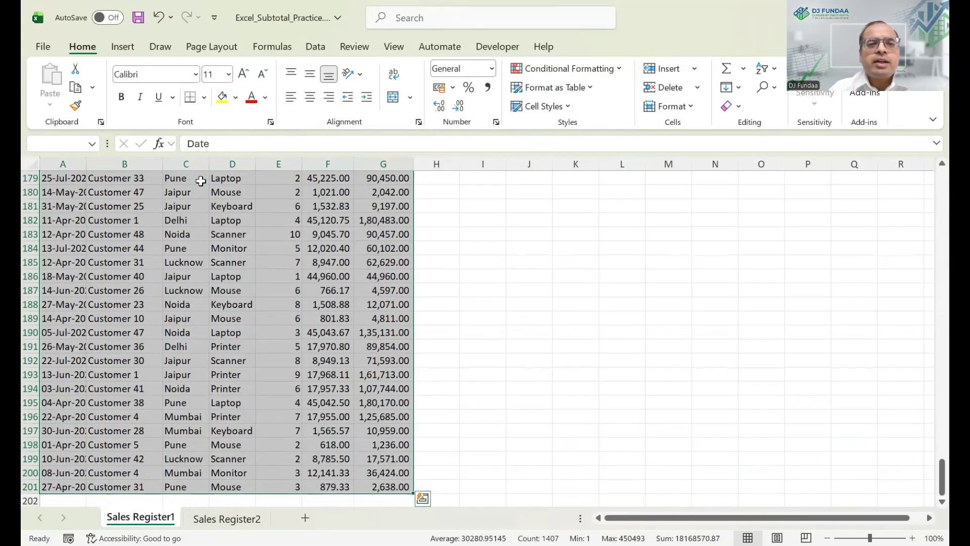
pyautogui.click(314, 47)
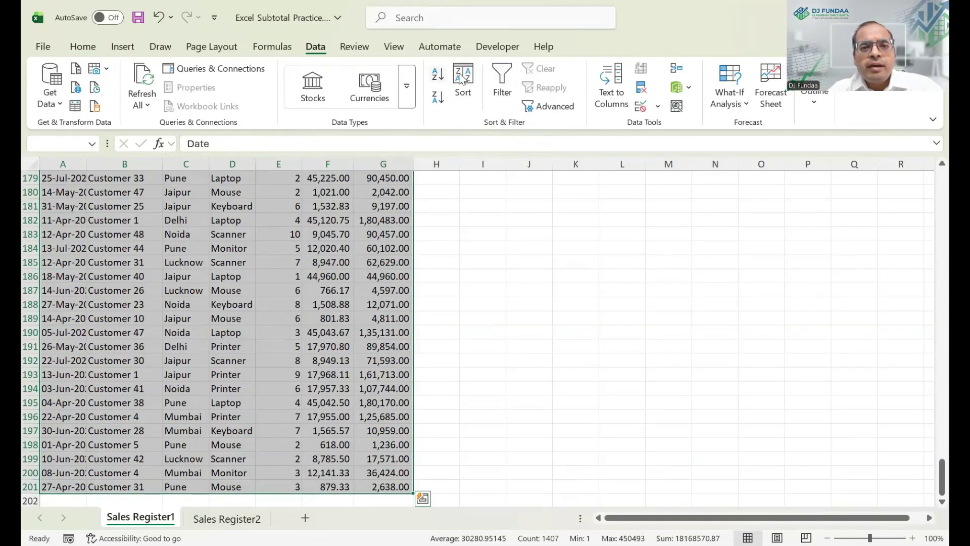
pyautogui.scroll(5, 508, 173)
pyautogui.click(317, 335)
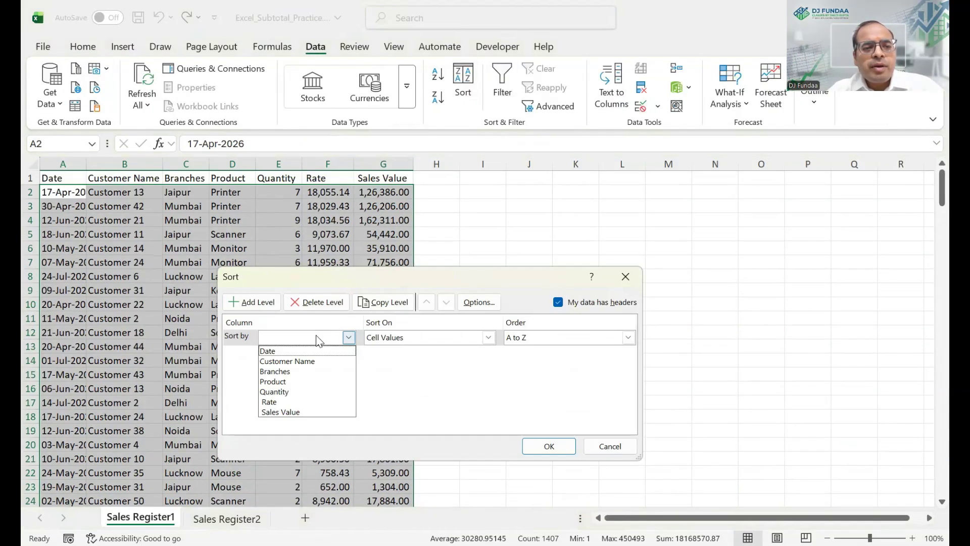
pyautogui.click(291, 372)
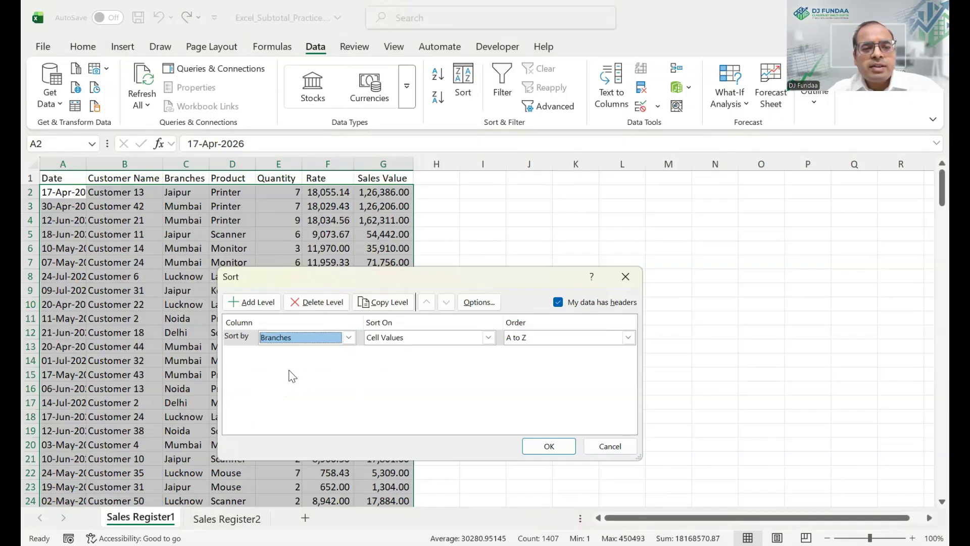
pyautogui.click(549, 446)
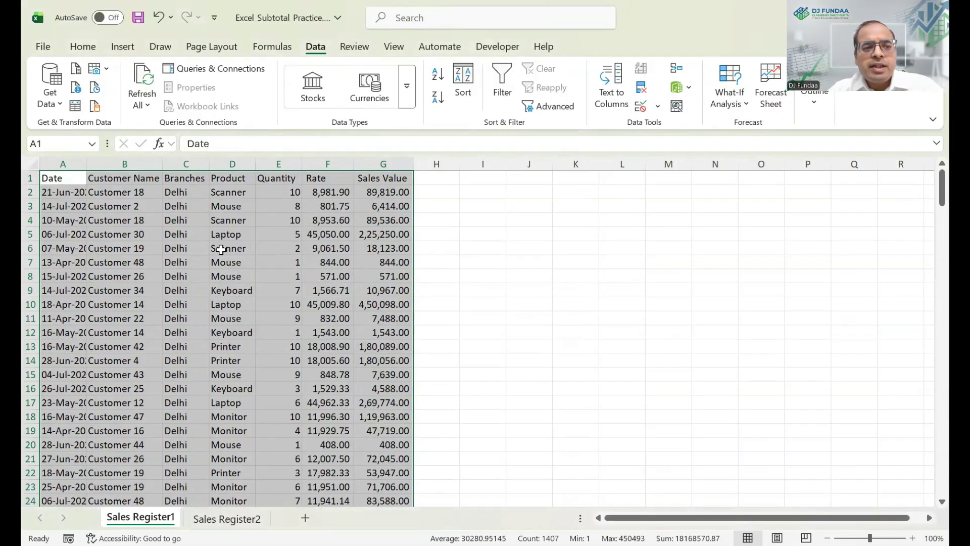
# Check down the Branches column that the sorted rows are grouped by branch.
pyautogui.click(185, 194)
pyautogui.moveTo(193, 400); pyautogui.dragTo(193, 399)
pyautogui.scroll(-7, 192, 399)
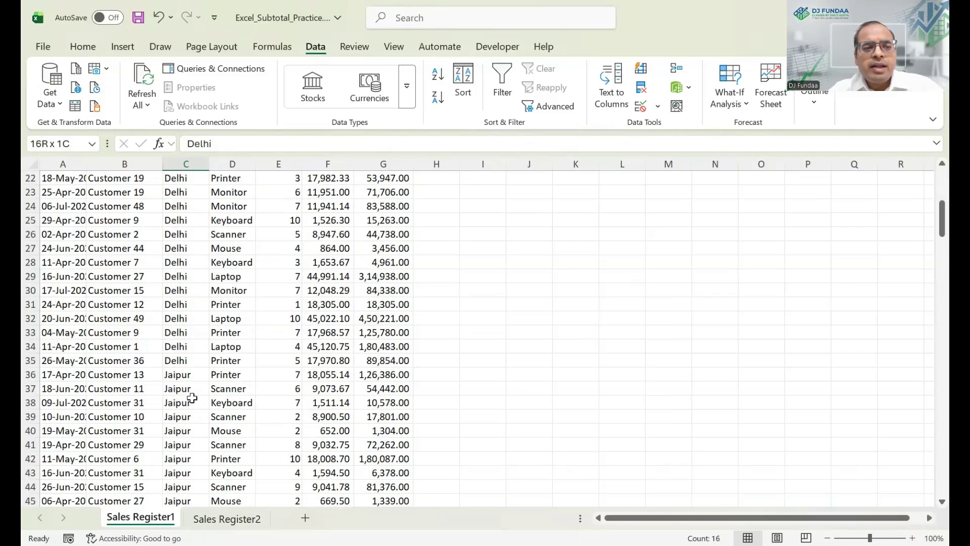
pyautogui.click(187, 372)
pyautogui.scroll(7, 226, 342)
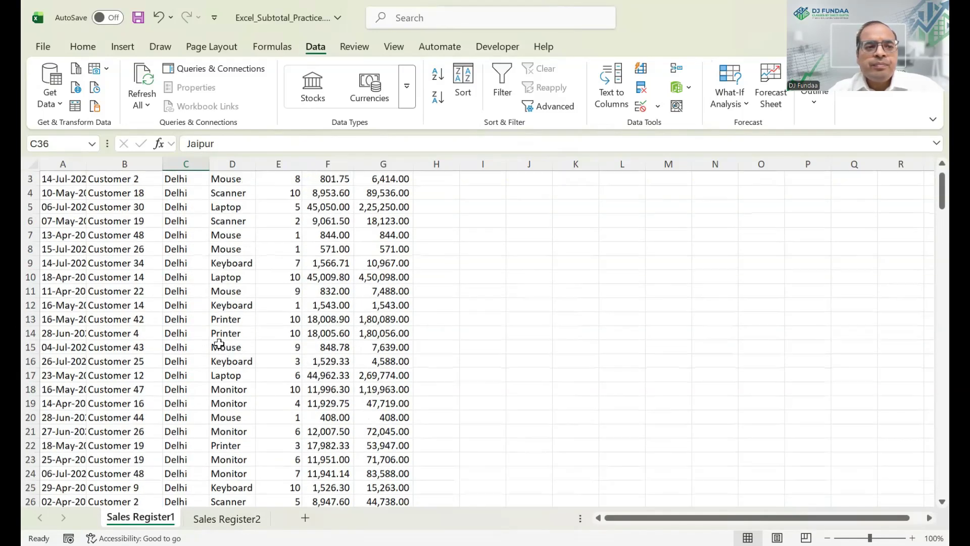
pyautogui.scroll(-12, 225, 339)
pyautogui.scroll(-20, 161, 317)
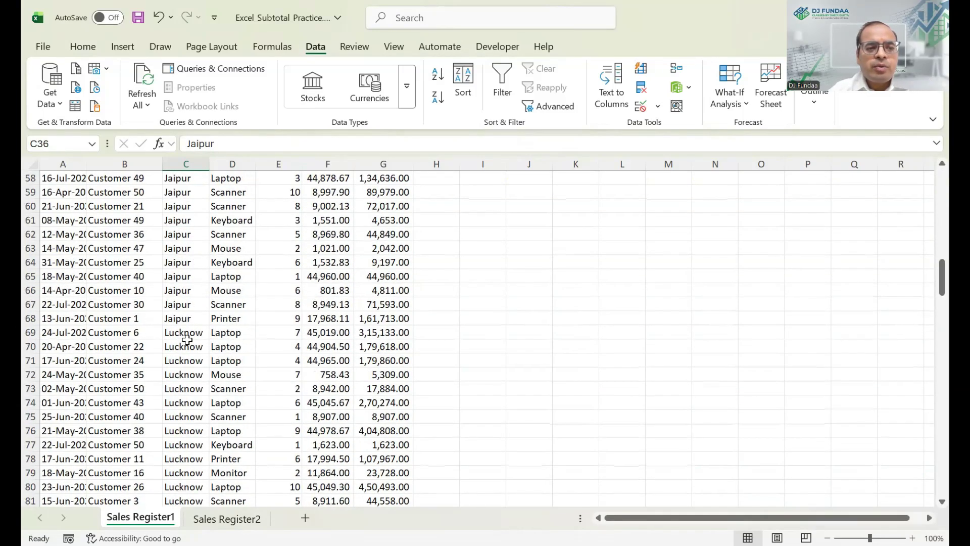
pyautogui.scroll(20, 197, 307)
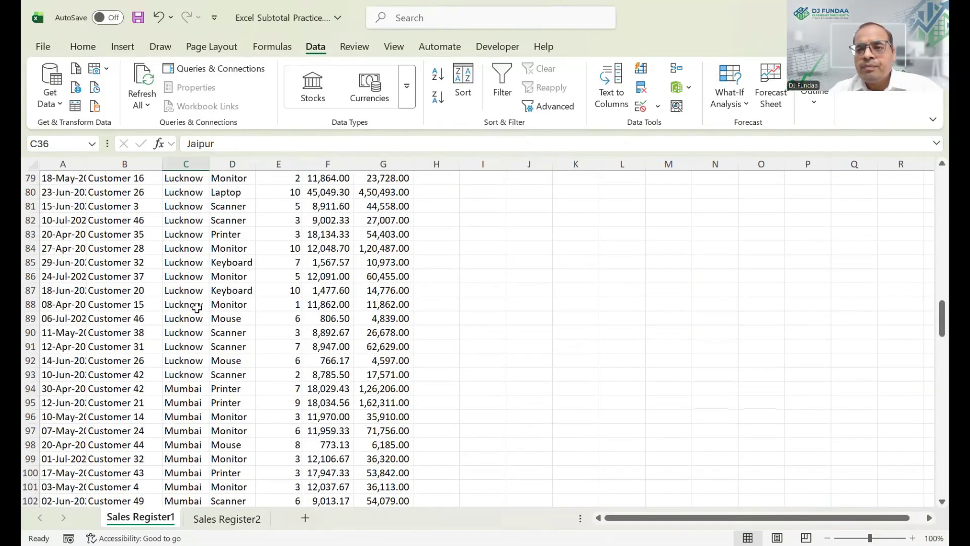
# Start a Subtotal on the whole data range, grouped at each change in Branches.
pyautogui.click(139, 192)
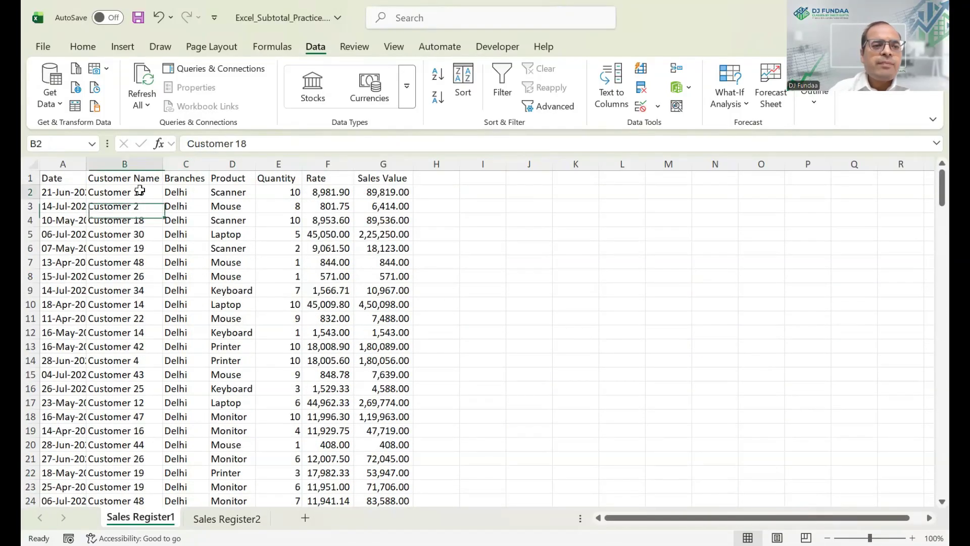
pyautogui.press('Left')
pyautogui.press('Up')
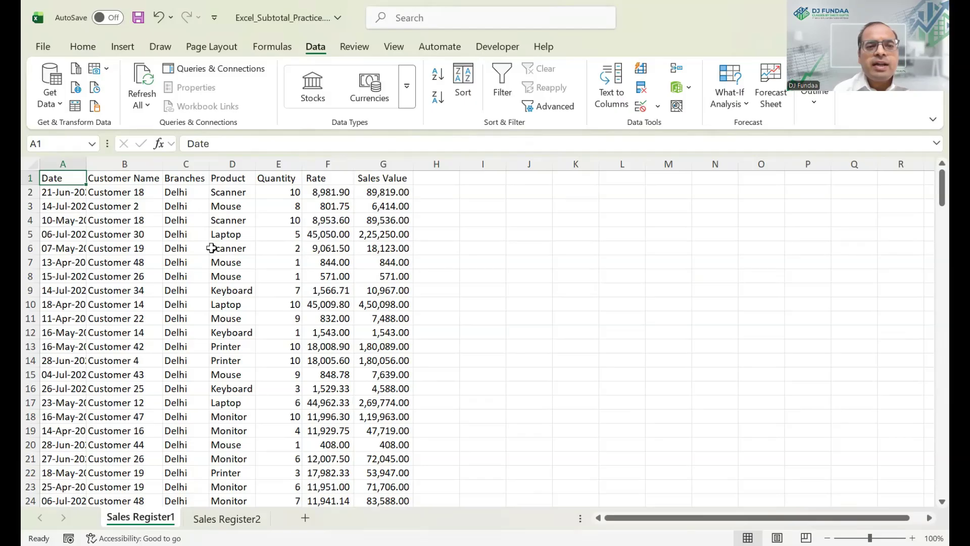
pyautogui.hotkey('ctrl', 'shift', 'Right')
pyautogui.hotkey('ctrl', 'shift', 'Down')
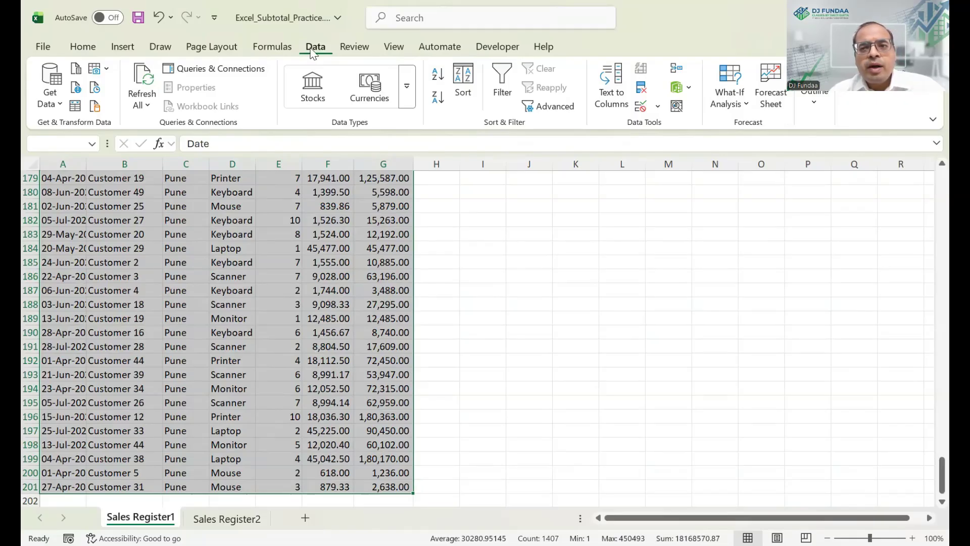
pyautogui.click(807, 103)
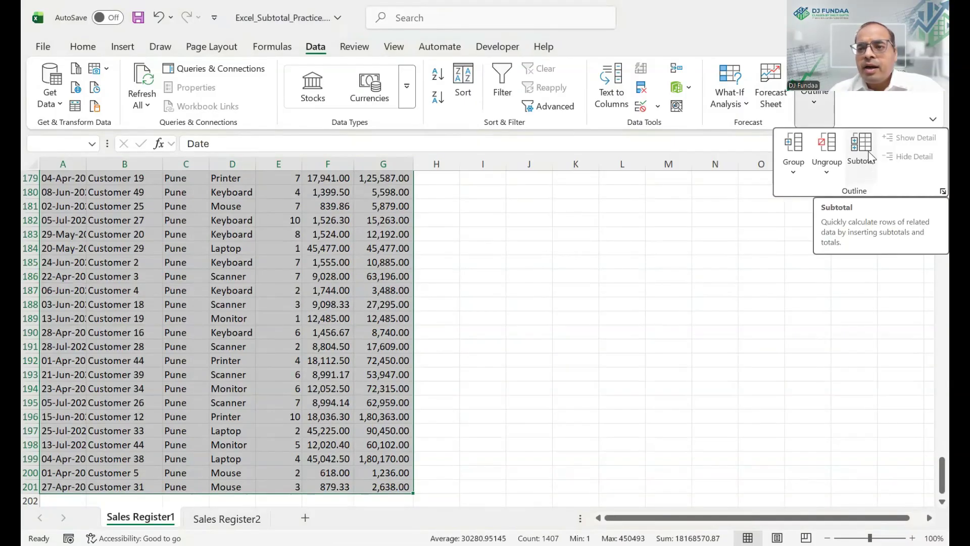
pyautogui.click(871, 158)
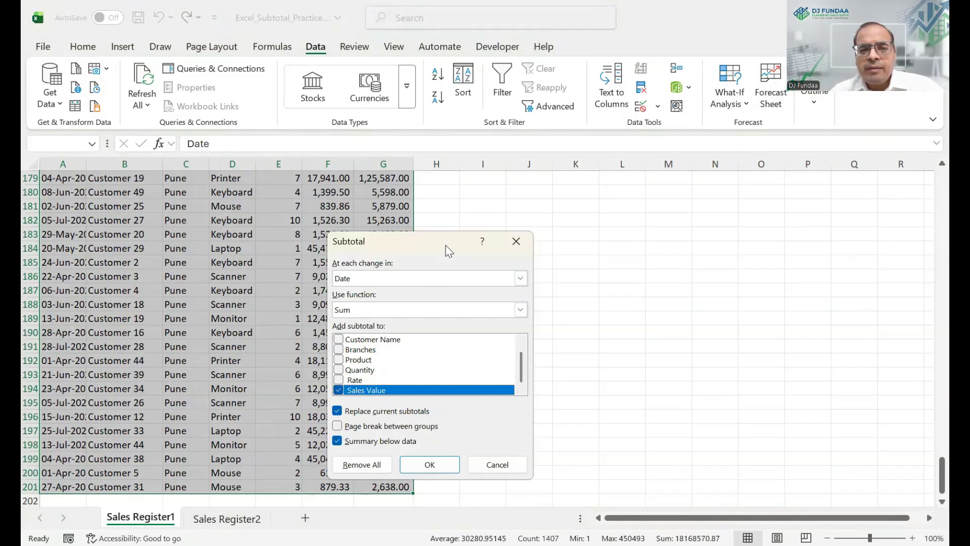
pyautogui.moveTo(449, 251); pyautogui.dragTo(545, 202)
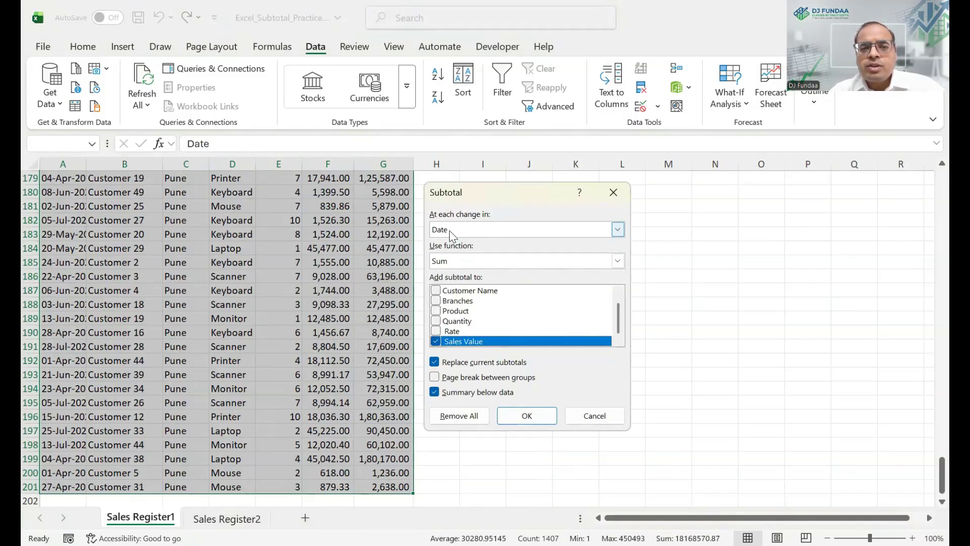
pyautogui.click(453, 229)
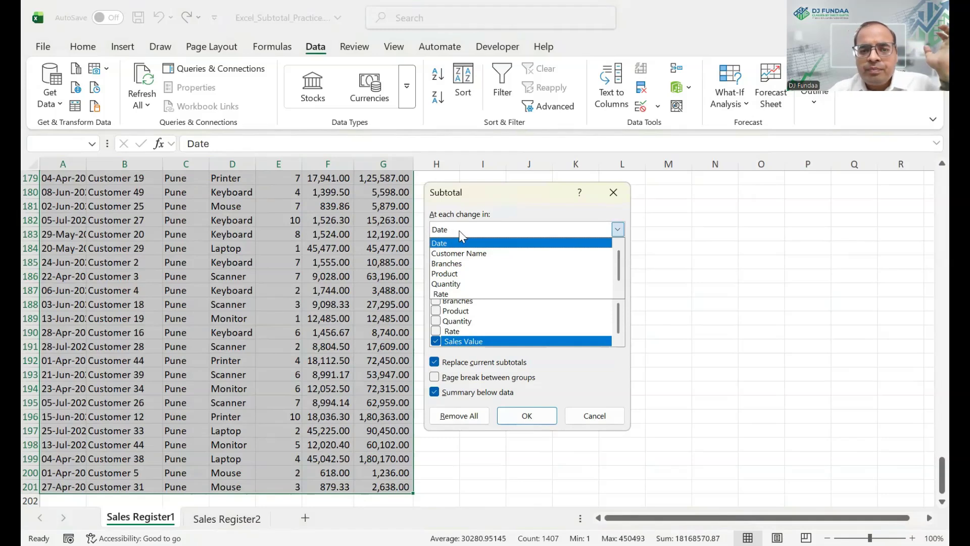
pyautogui.click(480, 263)
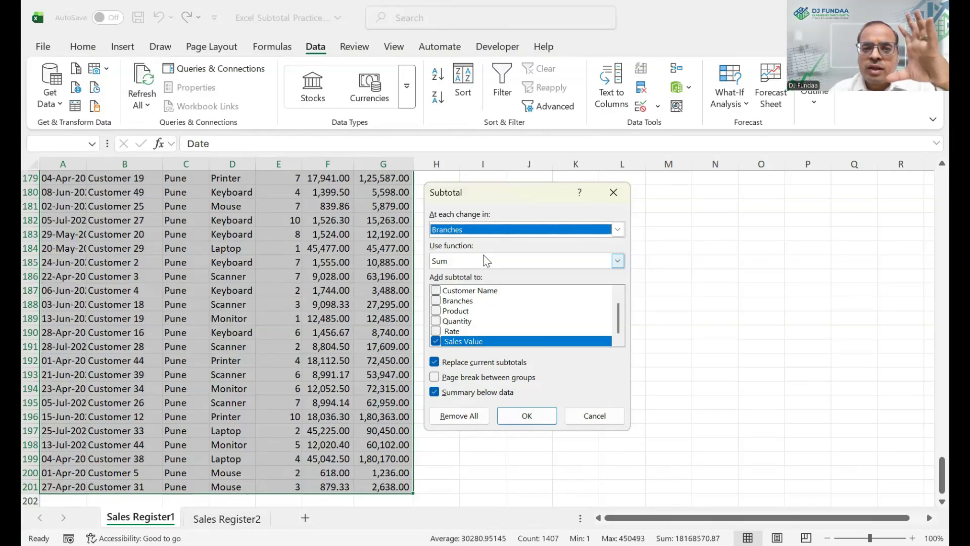
# Apply the subtotals with the Sum function on Quantity and Sales Value, keeping the summary below the data.
pyautogui.click(492, 266)
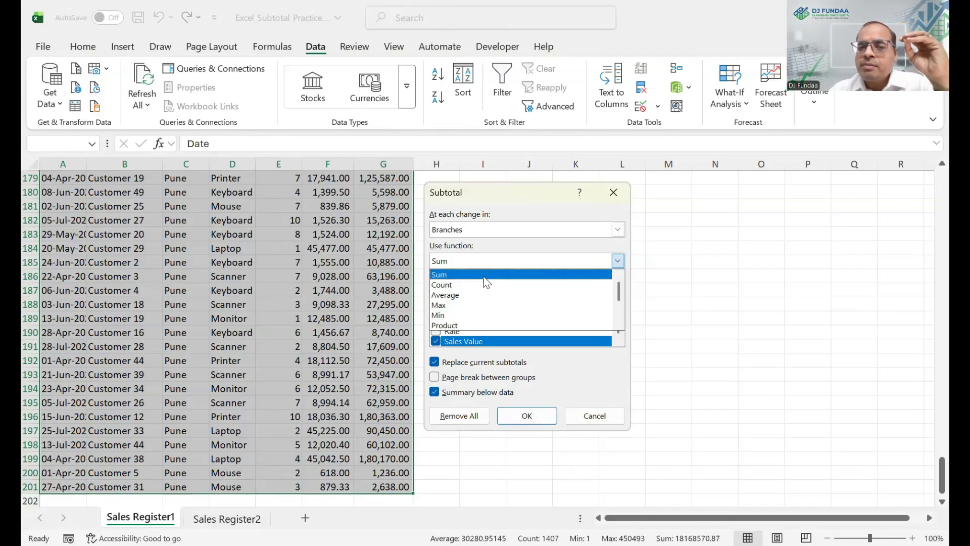
pyautogui.click(526, 339)
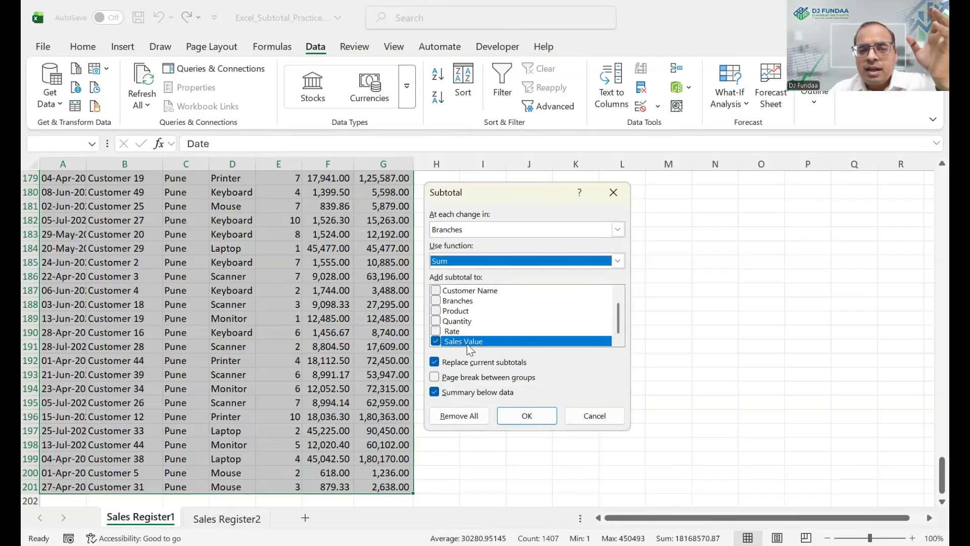
pyautogui.click(436, 342)
pyautogui.click(436, 342)
pyautogui.click(435, 320)
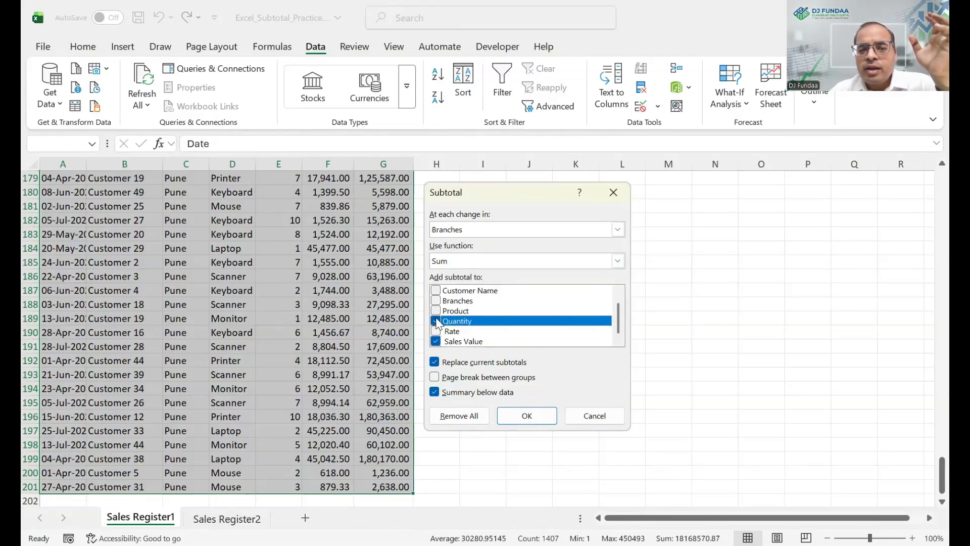
pyautogui.scroll(1, 478, 311)
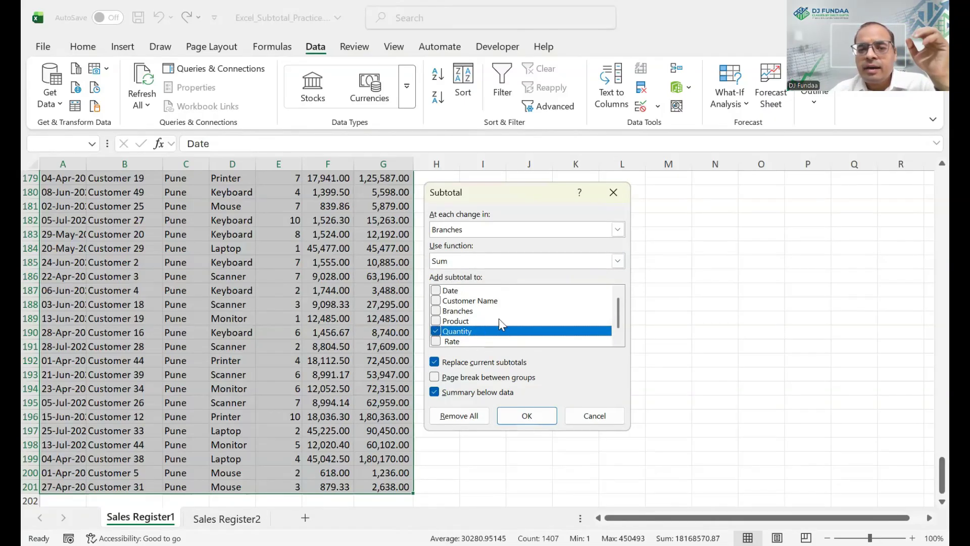
pyautogui.scroll(-1, 500, 323)
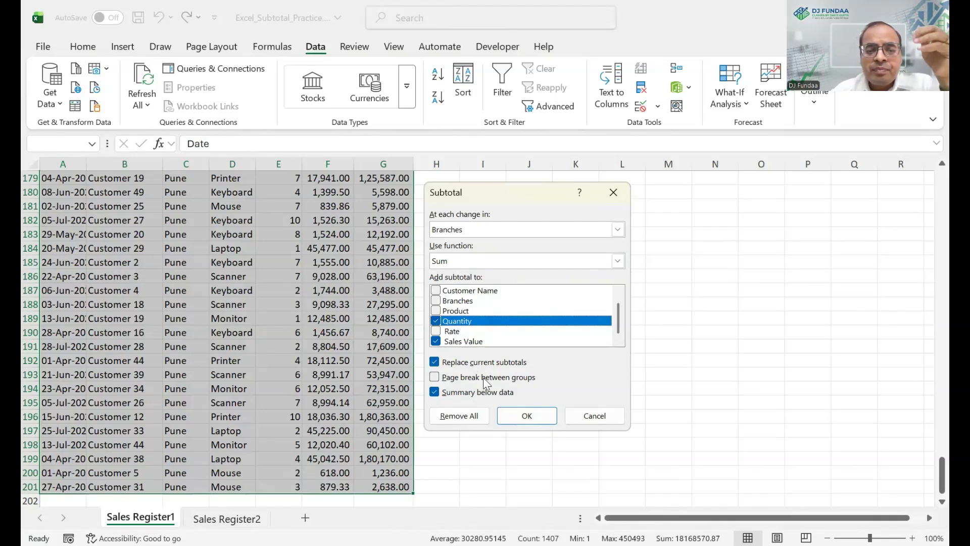
pyautogui.click(434, 394)
pyautogui.click(435, 393)
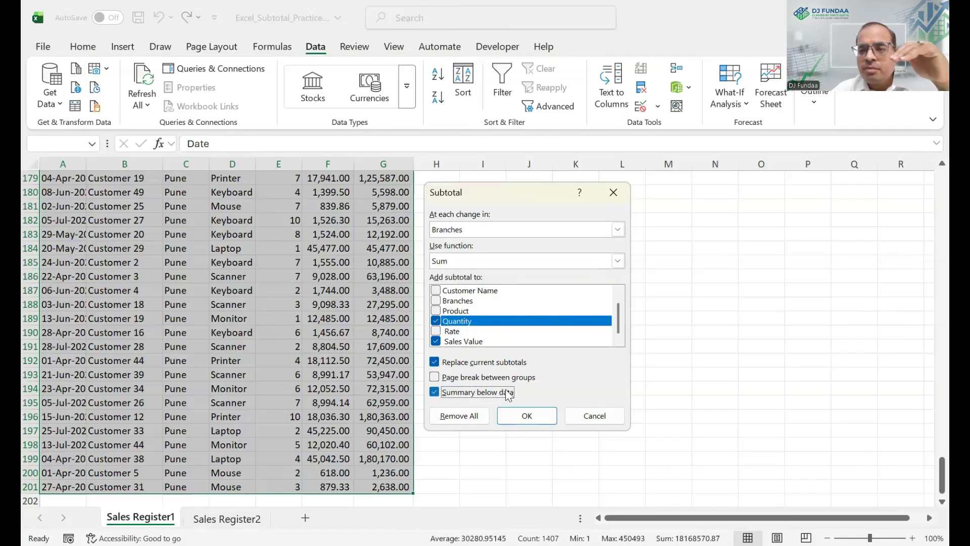
pyautogui.click(531, 417)
# Review the subtotaled list and examine the Delhi Total row beneath the Delhi records.
pyautogui.scroll(20, 268, 334)
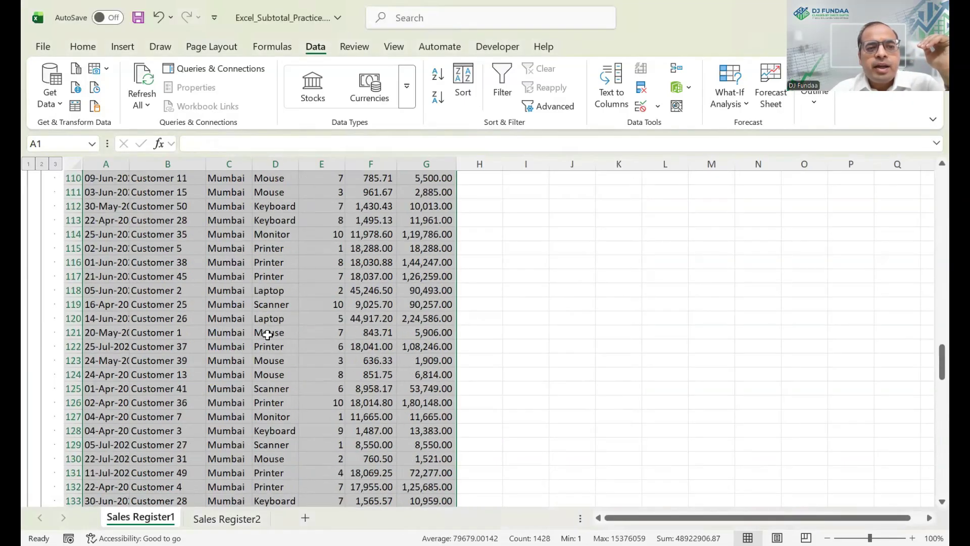
pyautogui.scroll(8, 267, 335)
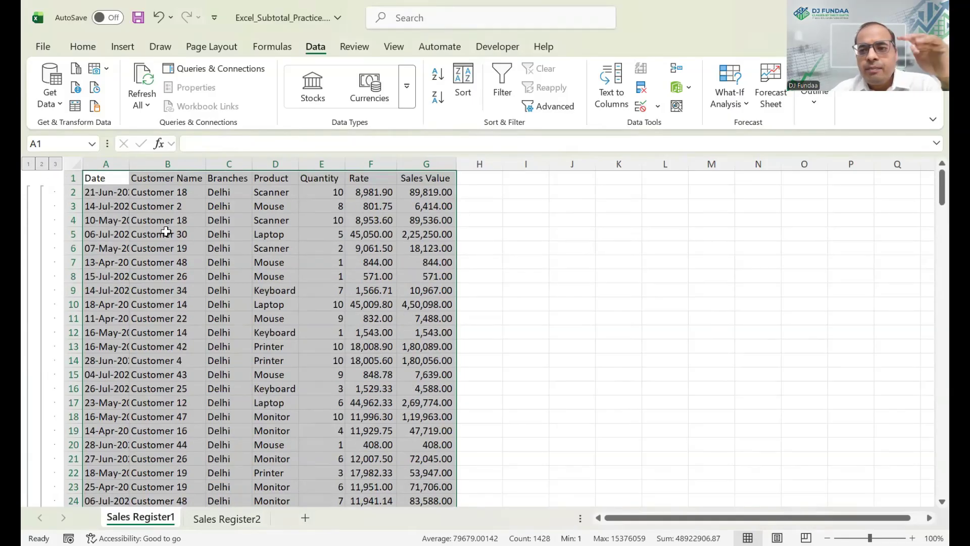
pyautogui.scroll(-7, 292, 270)
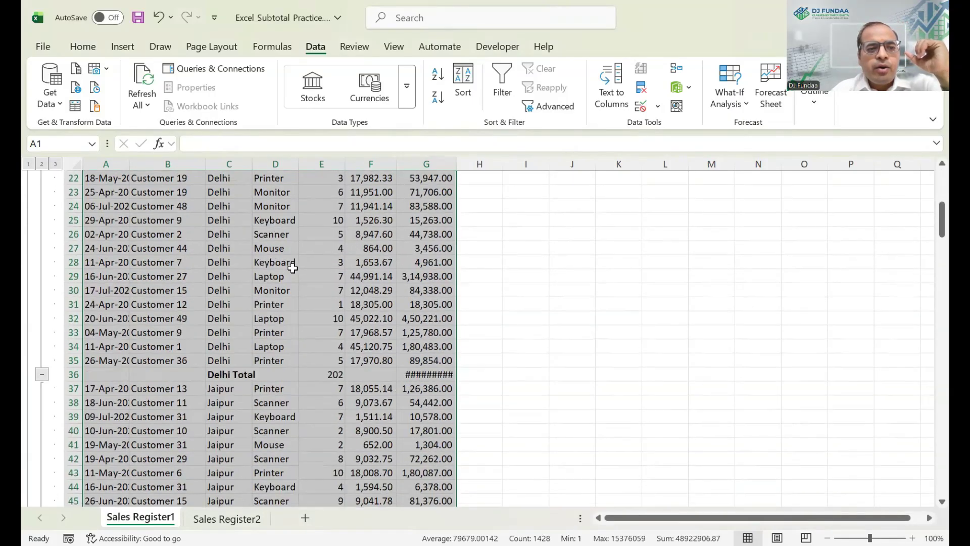
pyautogui.click(226, 231)
pyautogui.scroll(-2, 225, 231)
pyautogui.click(225, 289)
pyautogui.click(357, 291)
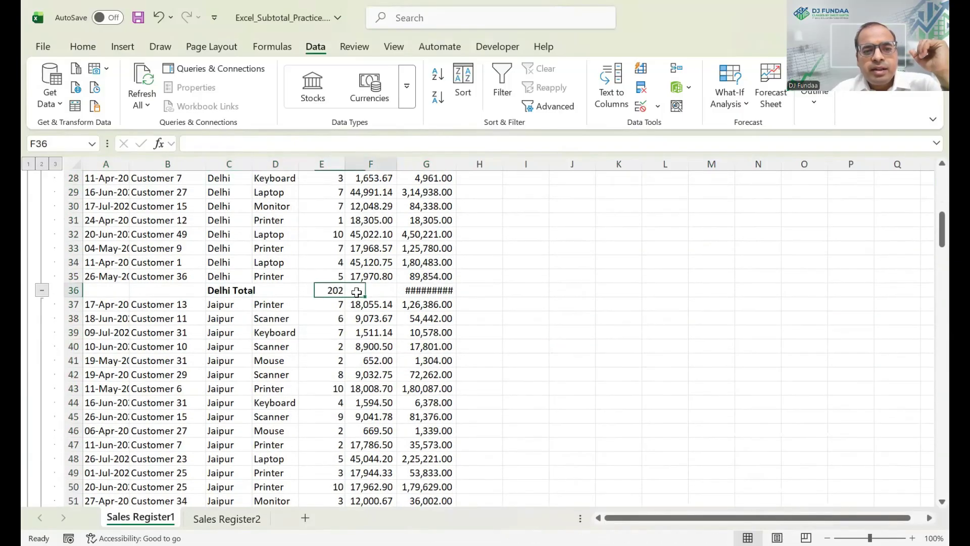
pyautogui.click(211, 309)
pyautogui.click(225, 289)
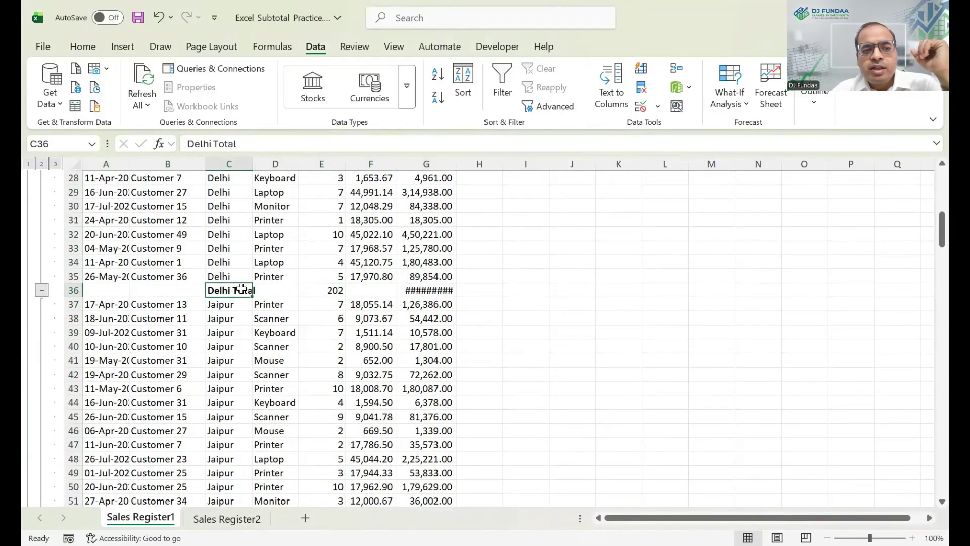
# Inspect the formula and source range behind the Delhi Total quantity in E36.
pyautogui.click(342, 289)
pyautogui.press('F2')
pyautogui.scroll(9, 412, 317)
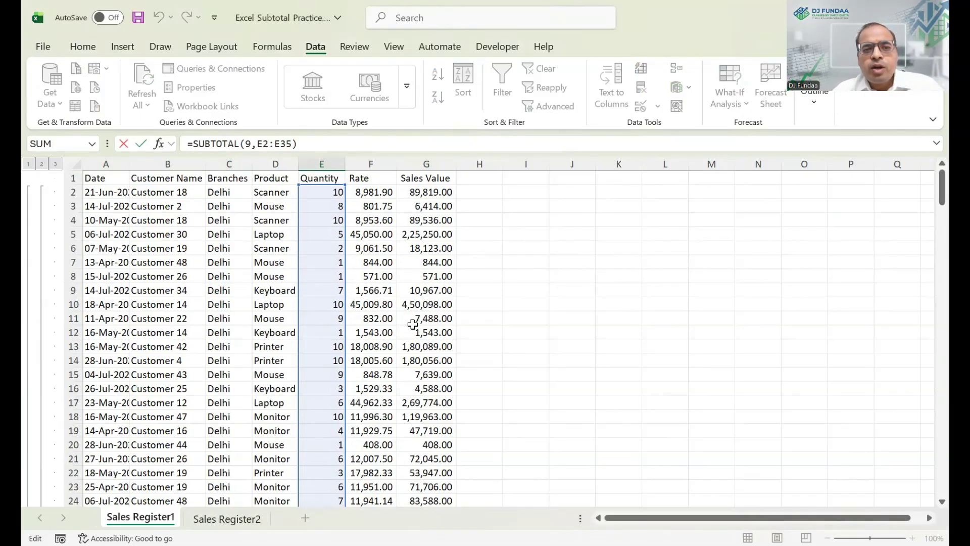
# Inspect the formula and source range behind the Delhi Total sales value in G36.
pyautogui.press('Escape')
pyautogui.press('Right')
pyautogui.press('Right')
pyautogui.press('F2')
pyautogui.press('Return')
pyautogui.press('Up')
pyautogui.press('F2')
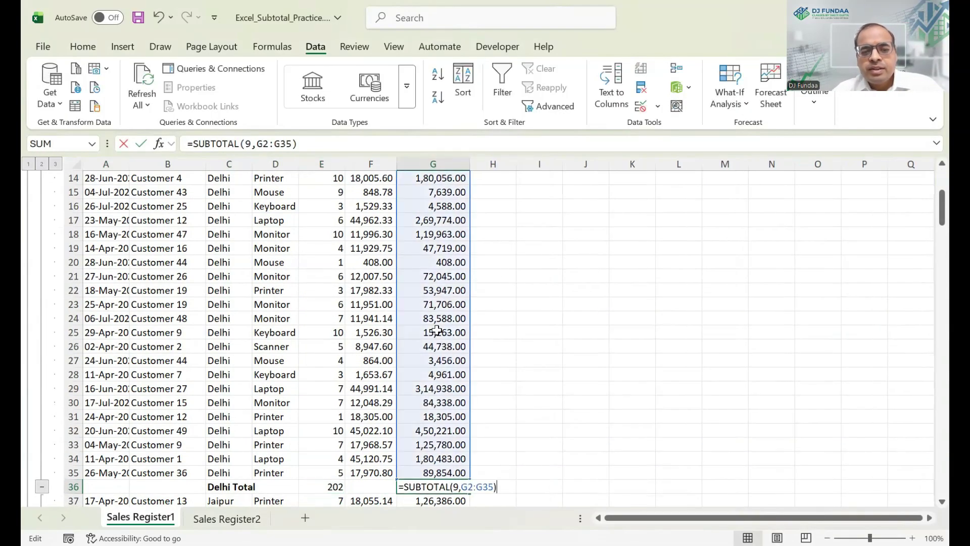
pyautogui.press('Escape')
# Inspect the formula and source range behind the Jaipur Total sales value in G70.
pyautogui.scroll(-6, 445, 344)
pyautogui.scroll(-11, 445, 343)
pyautogui.click(433, 249)
pyautogui.press('F2')
pyautogui.press('Escape')
pyautogui.scroll(-11, 445, 305)
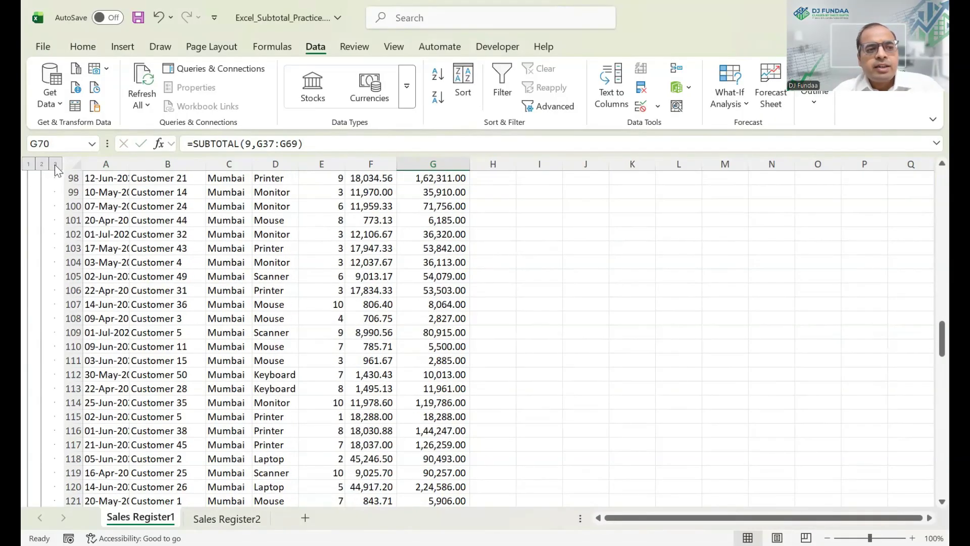
# View the branch totals at outline level 2, then only the Grand Total at level 1, and inspect its Sales Value formula.
pyautogui.scroll(20, 365, 256)
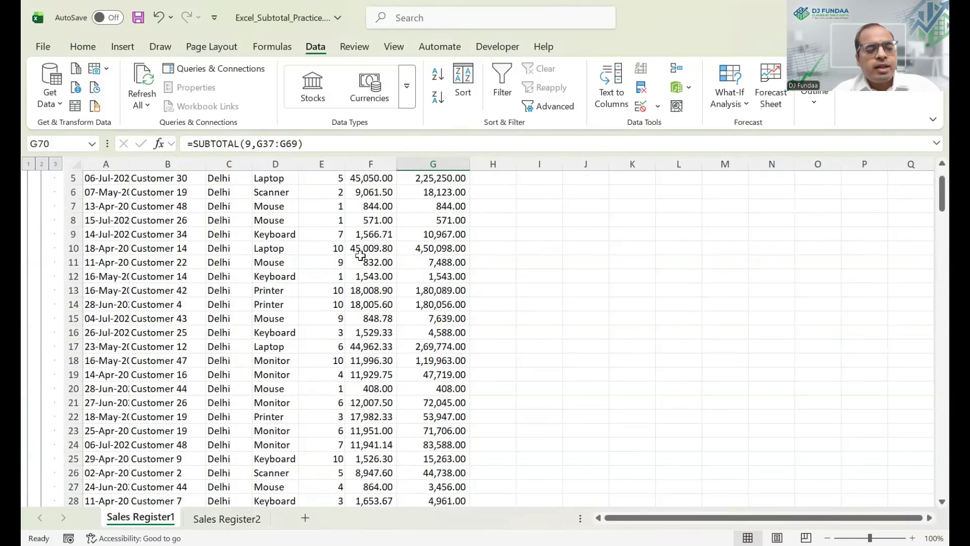
pyautogui.click(41, 164)
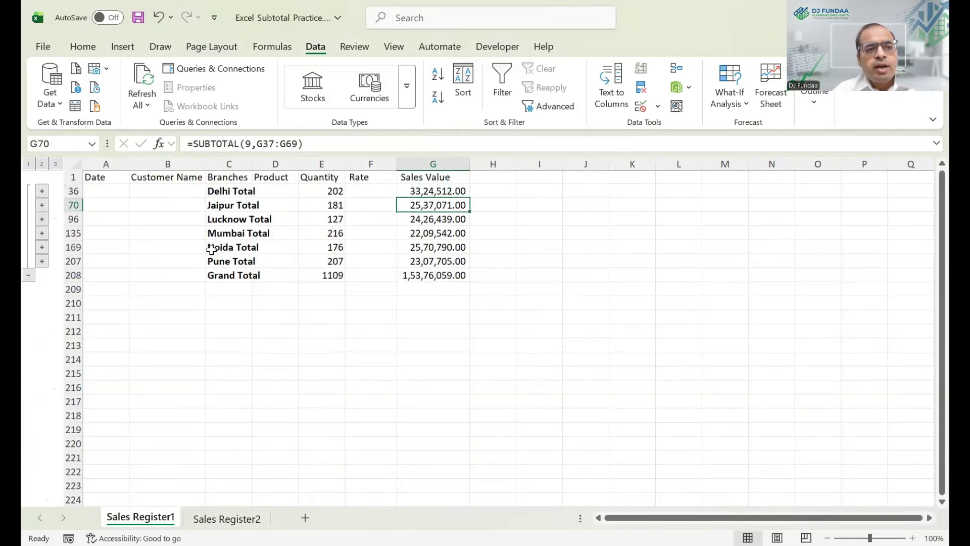
pyautogui.moveTo(230, 191); pyautogui.dragTo(253, 277)
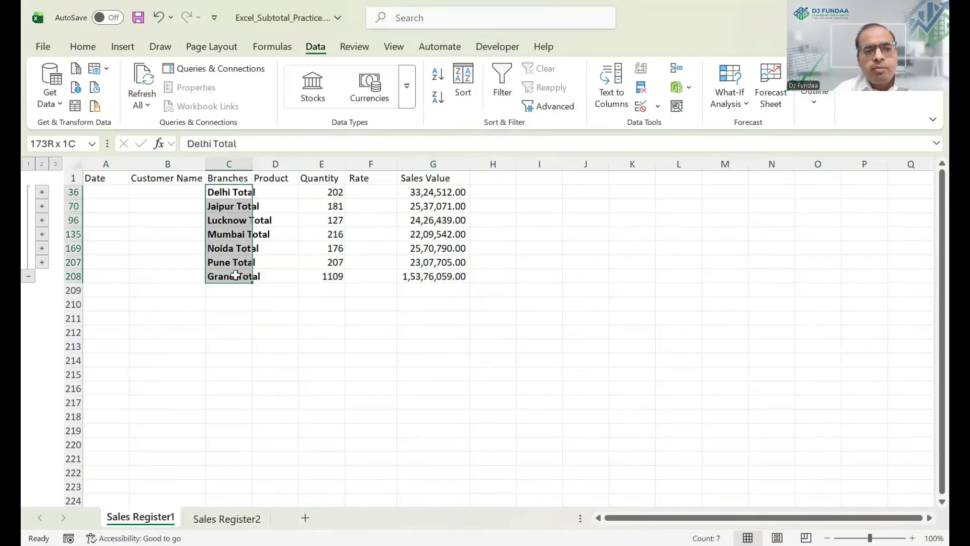
pyautogui.click(29, 164)
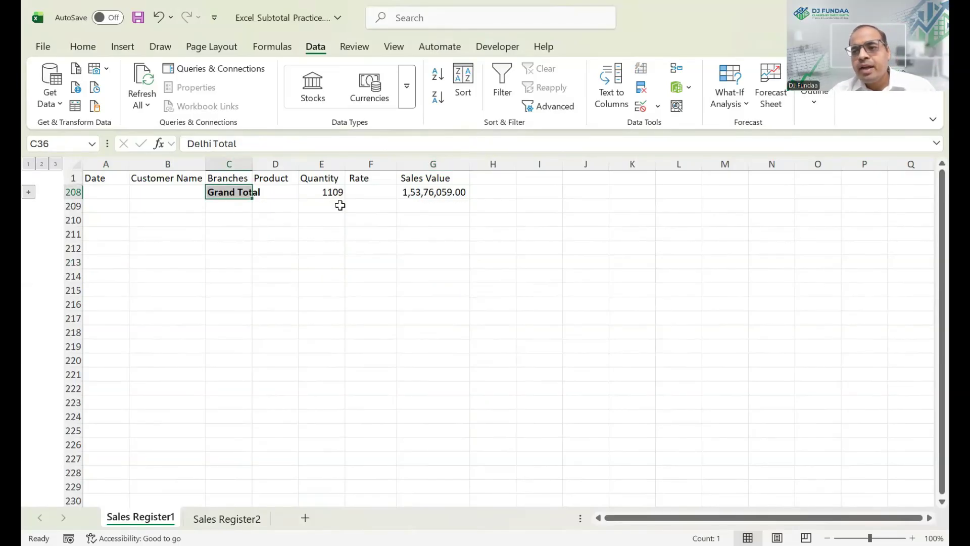
pyautogui.click(416, 193)
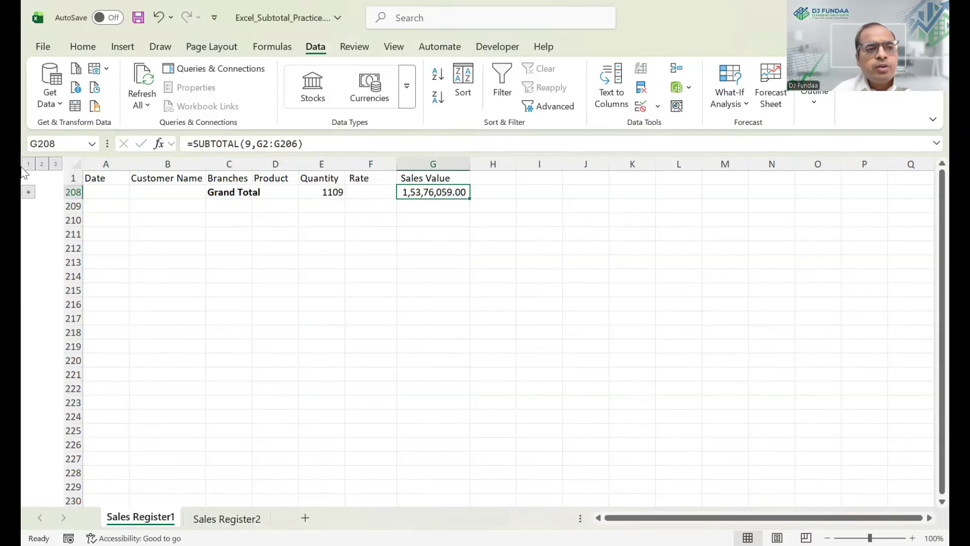
# Switch the outline between branch totals and full detail, ending with all records shown at level 3.
pyautogui.click(43, 164)
pyautogui.click(56, 164)
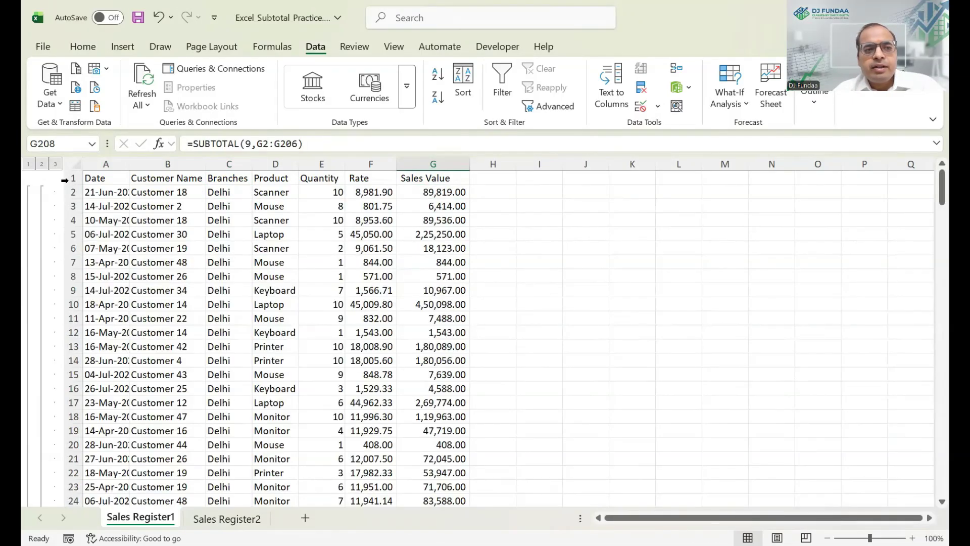
pyautogui.click(43, 164)
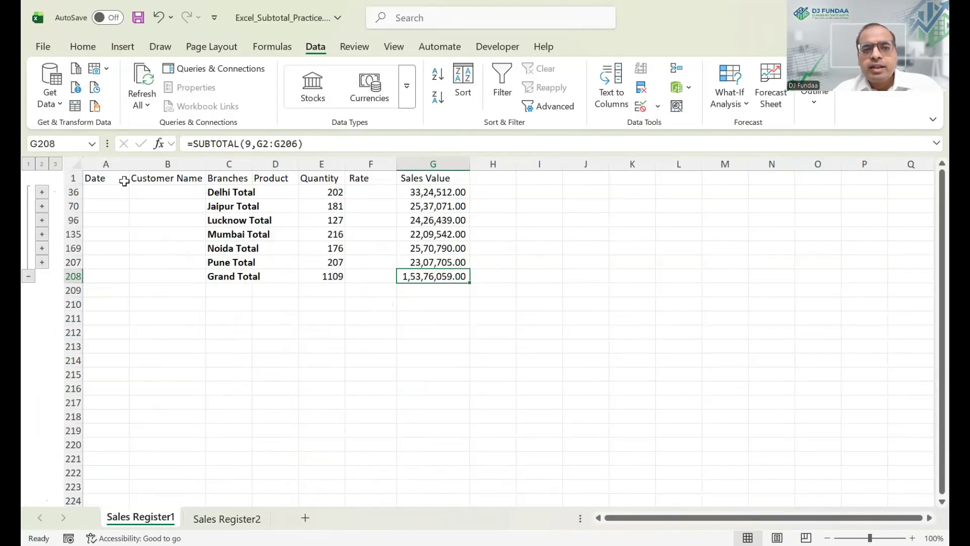
pyautogui.click(56, 164)
# Examine the blank Customer Name cell in the Delhi Total row.
pyautogui.scroll(-8, 246, 234)
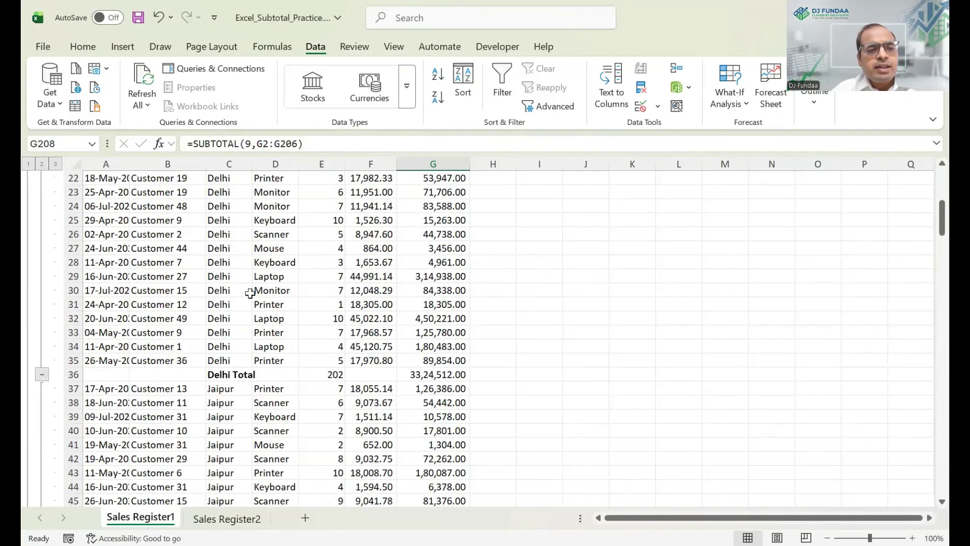
pyautogui.click(218, 331)
pyautogui.press('Left')
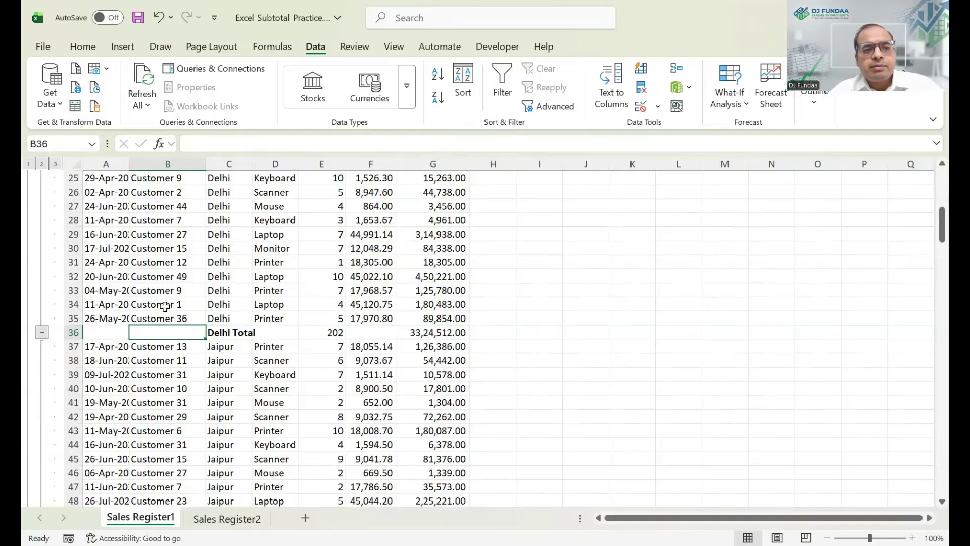
pyautogui.scroll(8, 166, 306)
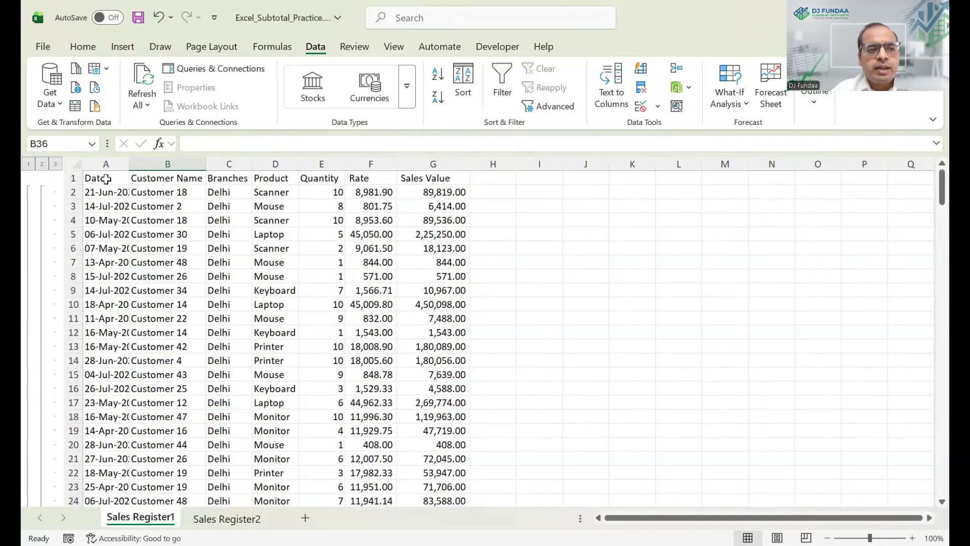
# Select the whole subtotaled range from the Date header to the last row and turn on filtering.
pyautogui.click(106, 179)
pyautogui.hotkey('ctrl', 'shift', 'End')
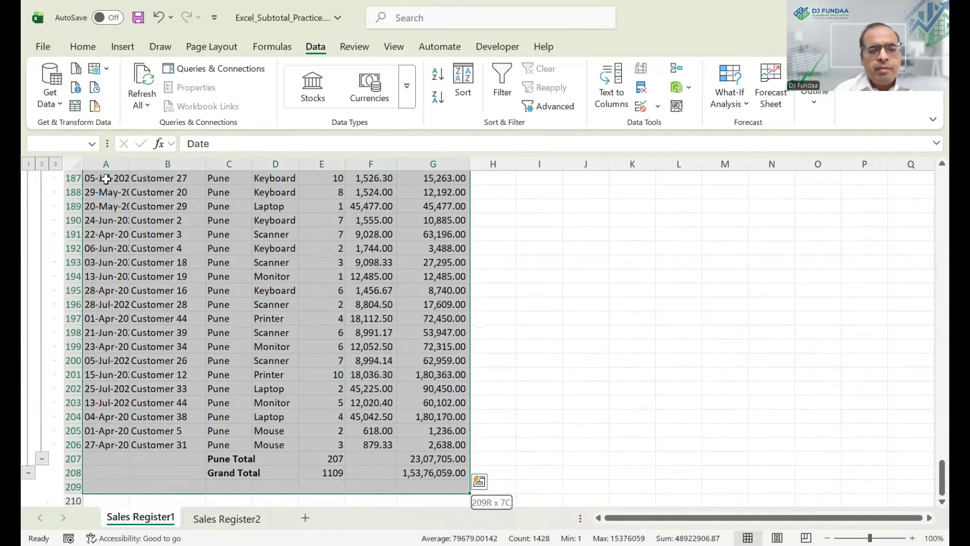
pyautogui.hotkey('alt', 'd')
pyautogui.press('f')
pyautogui.press('f')
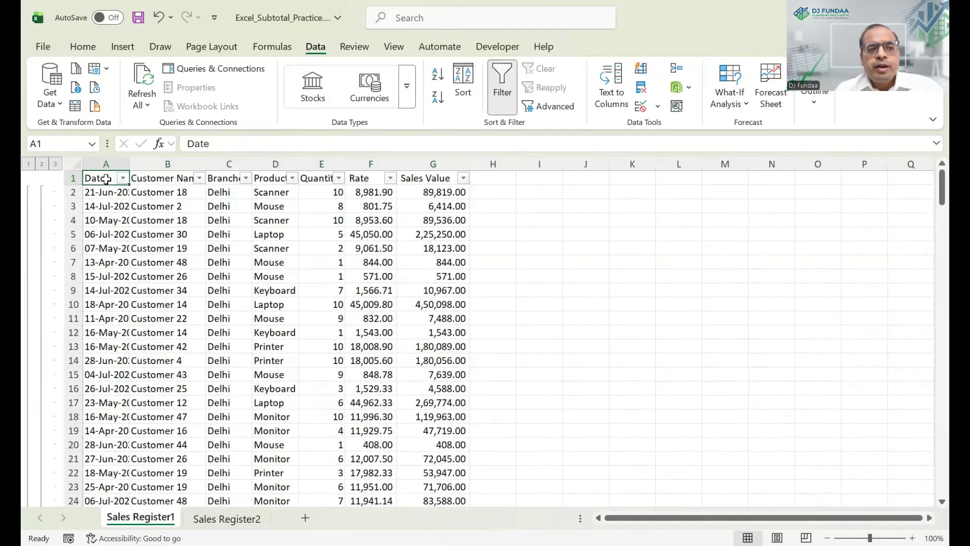
# Examine the Customer Name column around the break between the Delhi and Jaipur records.
pyautogui.press('Right')
pyautogui.press('Right')
pyautogui.press('Down')
pyautogui.press('Left')
pyautogui.hotkey('ctrl', 'Down')
pyautogui.press('Down')
pyautogui.press('Down')
pyautogui.press('Down')
pyautogui.press('Up')
pyautogui.press('Up')
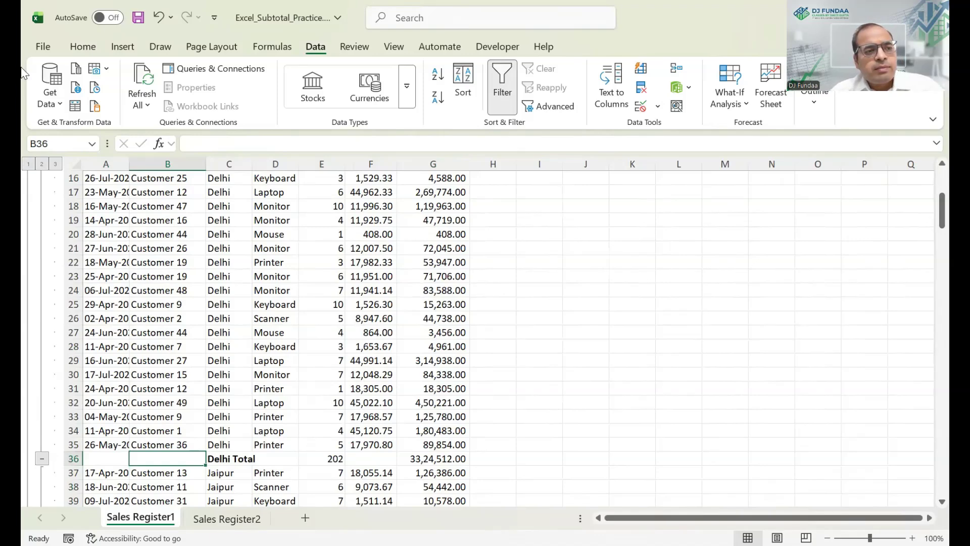
# Try bolding the totals in E36:G208 with the outline collapsed to the branch totals.
pyautogui.click(45, 164)
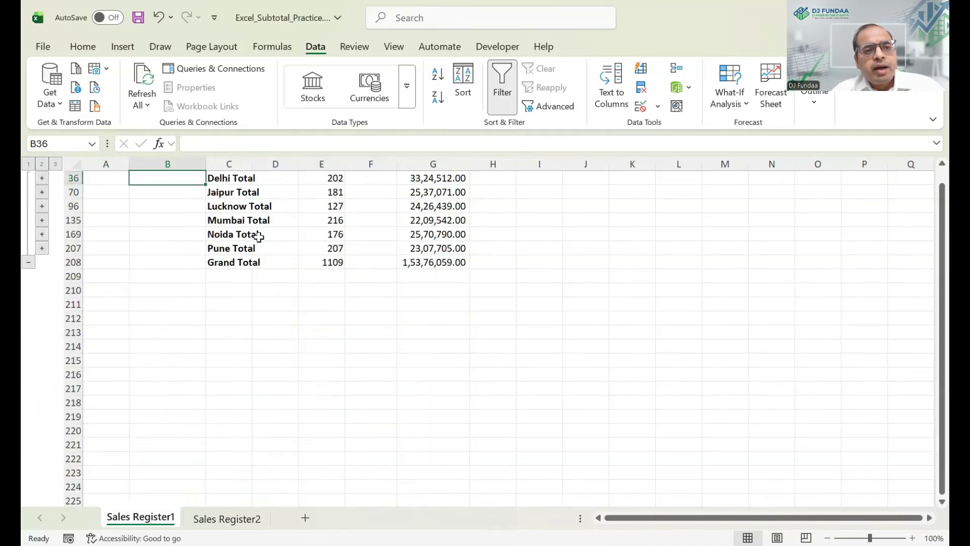
pyautogui.scroll(1, 324, 192)
pyautogui.moveTo(320, 193); pyautogui.dragTo(434, 279)
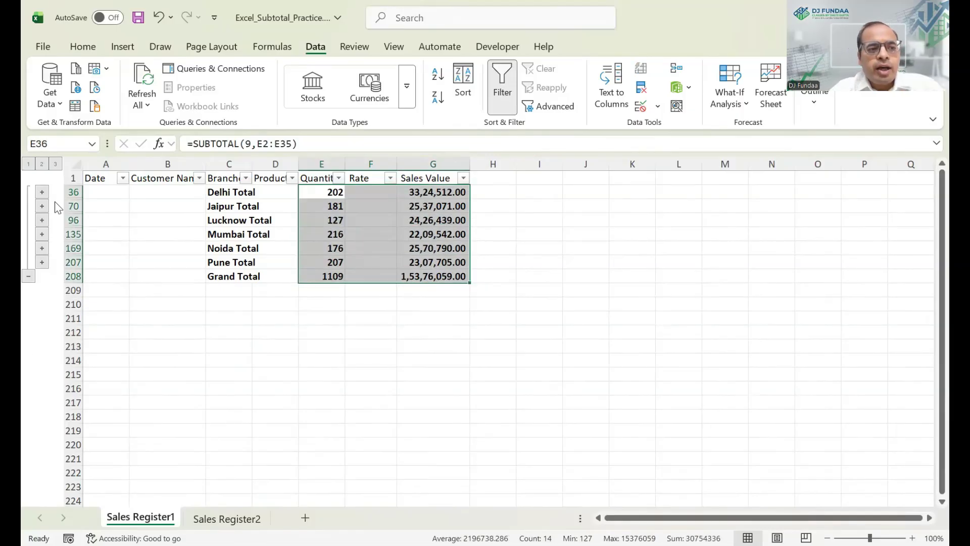
# Expand the Jaipur group to check the formatting of its detail rows, then collapse it again.
pyautogui.click(42, 206)
pyautogui.scroll(4, 365, 263)
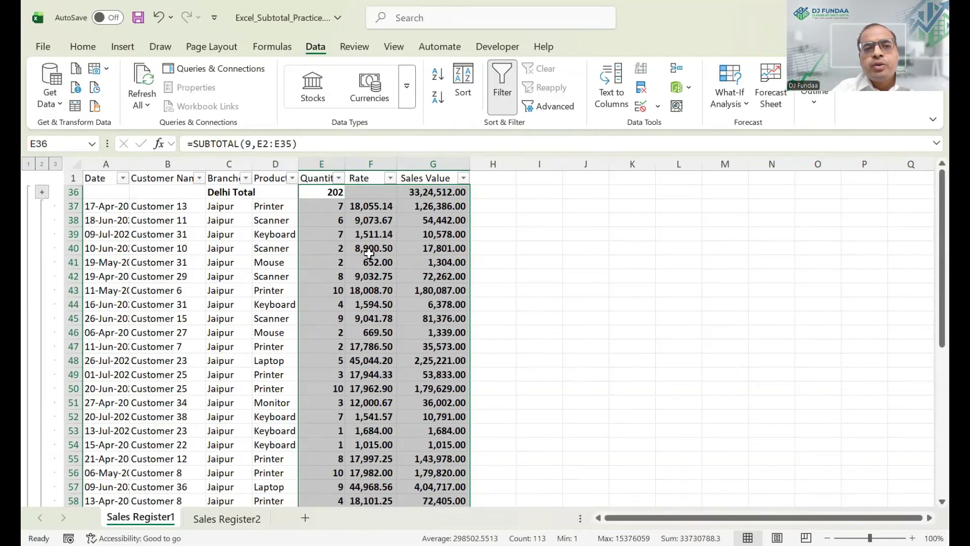
pyautogui.hotkey('ctrl', 'z')
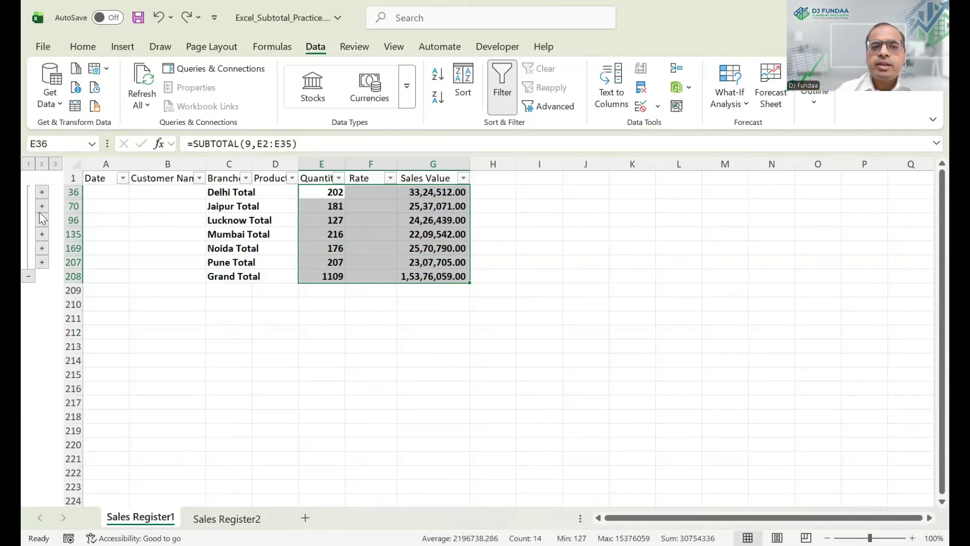
# Undo the bold formatting on the Quantity to Sales Value range E36:G208.
pyautogui.moveTo(333, 192); pyautogui.dragTo(450, 218)
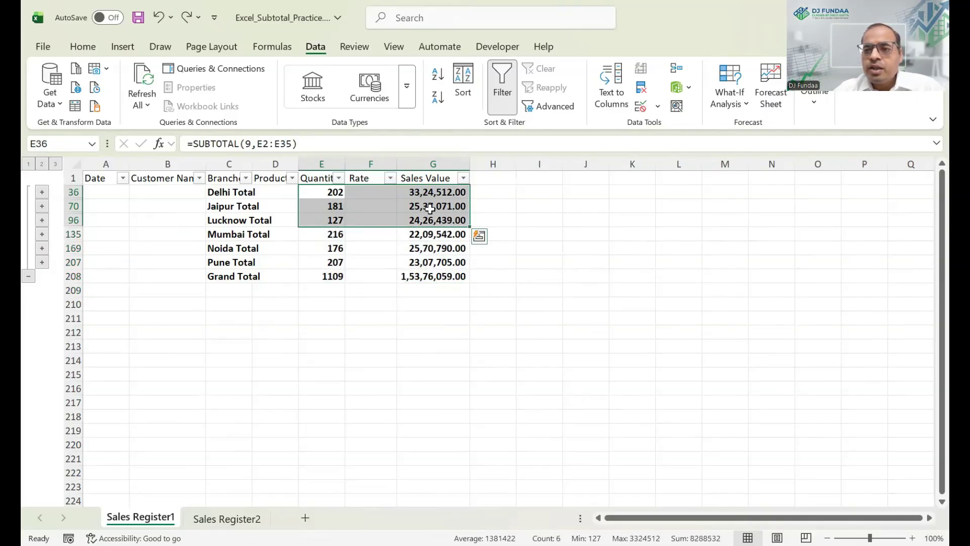
pyautogui.hotkey('ctrl', 'shift', 'Down')
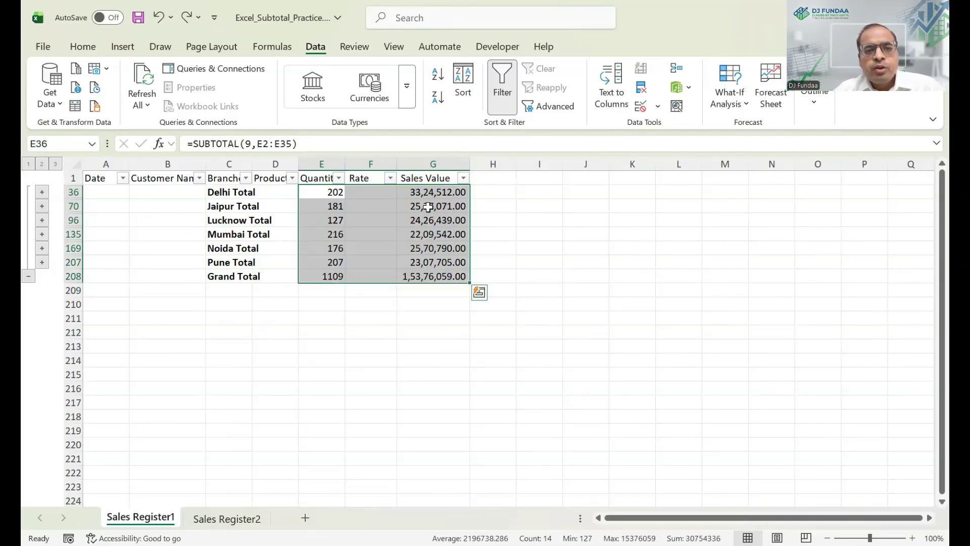
pyautogui.click(311, 197)
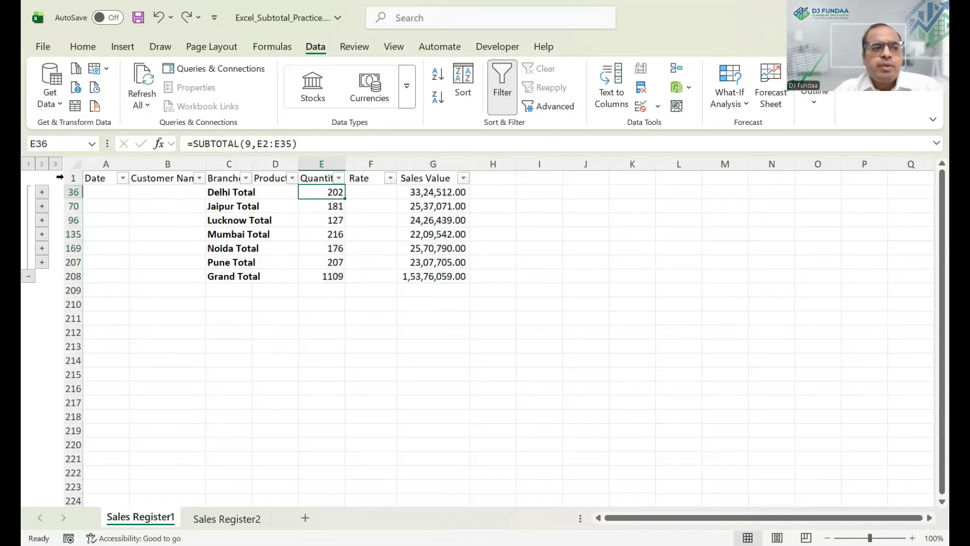
# Expand all outline groups and filter the Branches column to the entries containing "total".
pyautogui.click(55, 164)
pyautogui.click(227, 180)
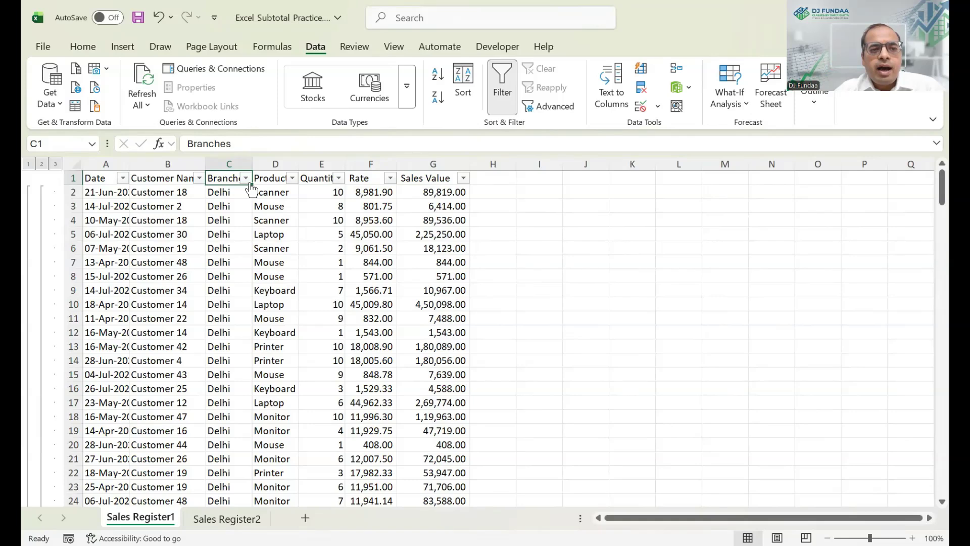
pyautogui.click(247, 180)
pyautogui.click(182, 315)
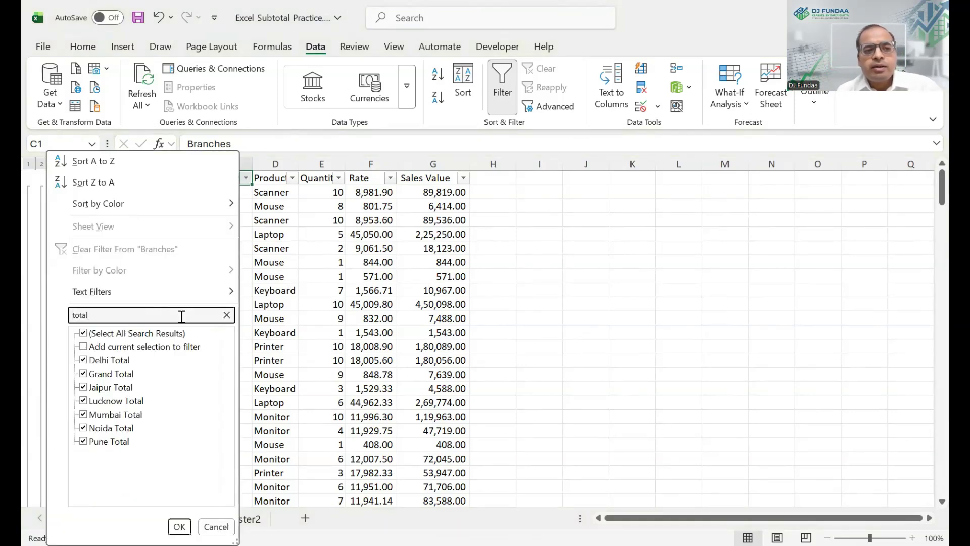
pyautogui.press('Tab')
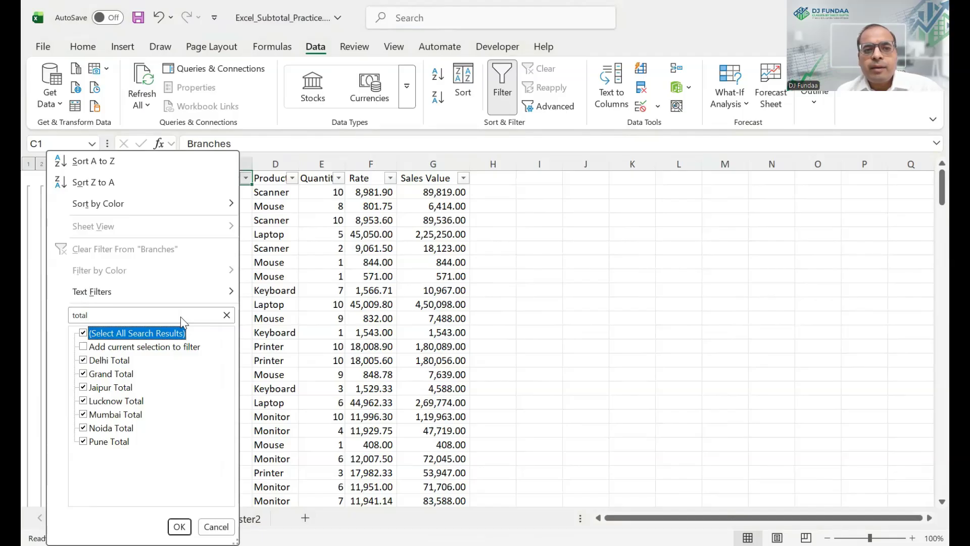
pyautogui.press('Return')
# Bold the Quantity and Sales Value cells of the filtered total rows, from Delhi Total through Grand Total.
pyautogui.press('Right')
pyautogui.press('Right')
pyautogui.press('Down')
pyautogui.hotkey('ctrl', 'shift', 'Down')
pyautogui.hotkey('ctrl', 'shift', 'Right')
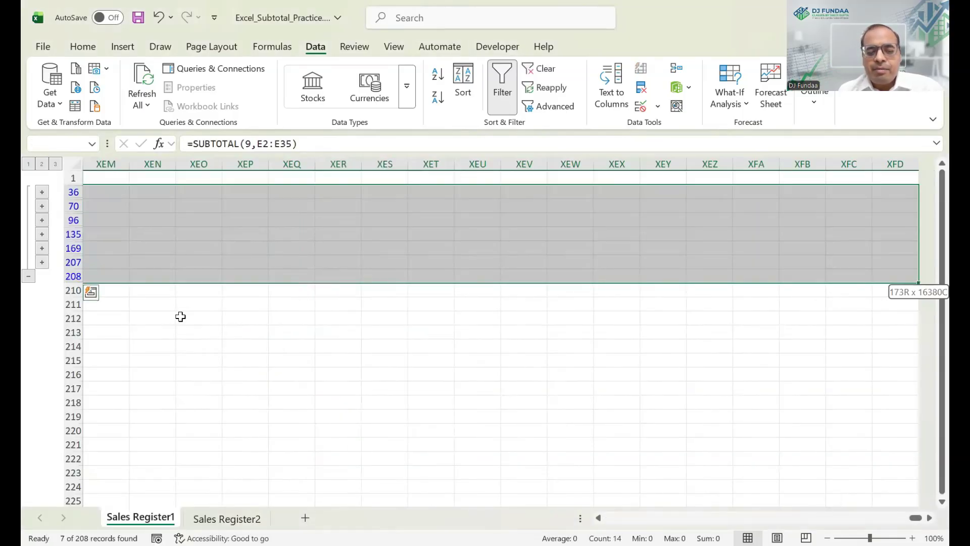
pyautogui.hotkey('ctrl', 'shift', 'Left')
pyautogui.press('Left')
pyautogui.press('Right')
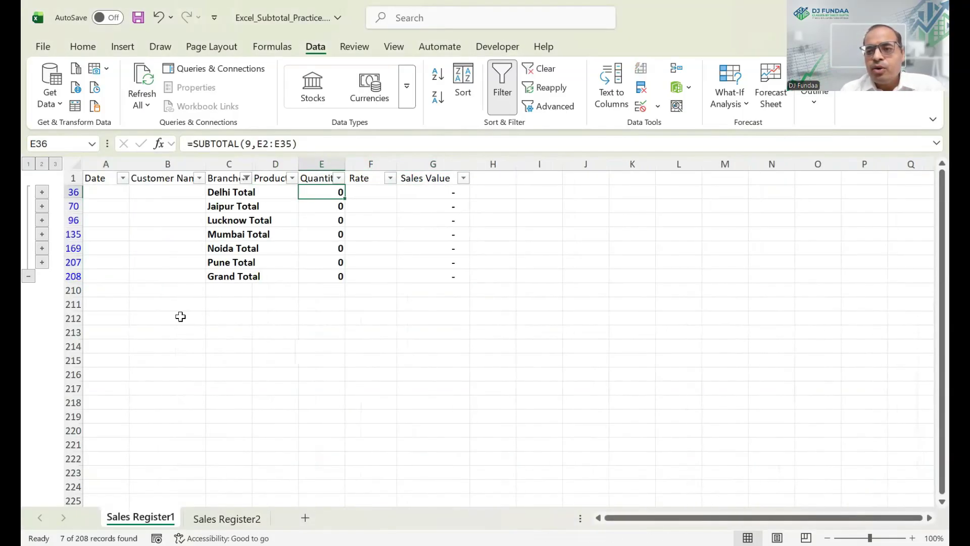
pyautogui.press('Left')
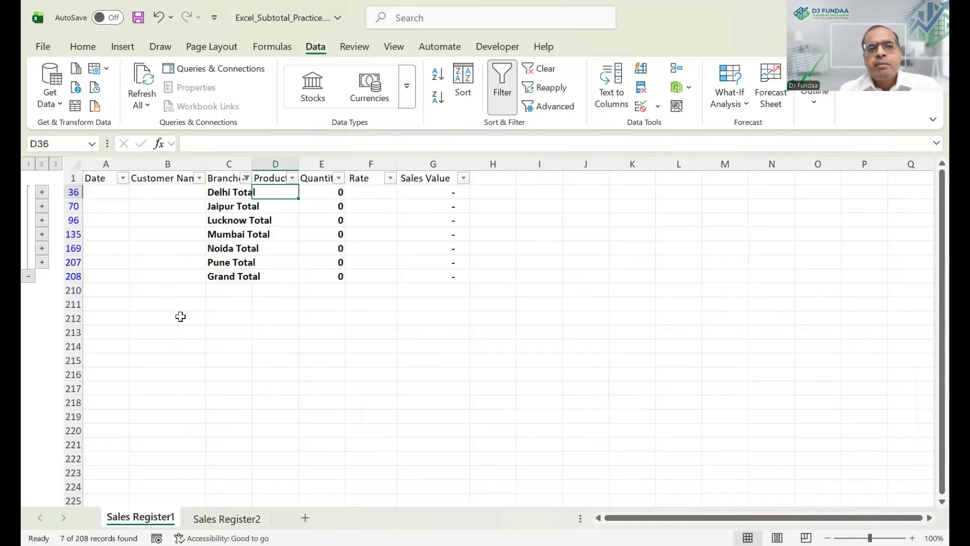
pyautogui.press('Right')
pyautogui.press('Left')
# Clear the Branches filter to show all records.
pyautogui.press('alt')
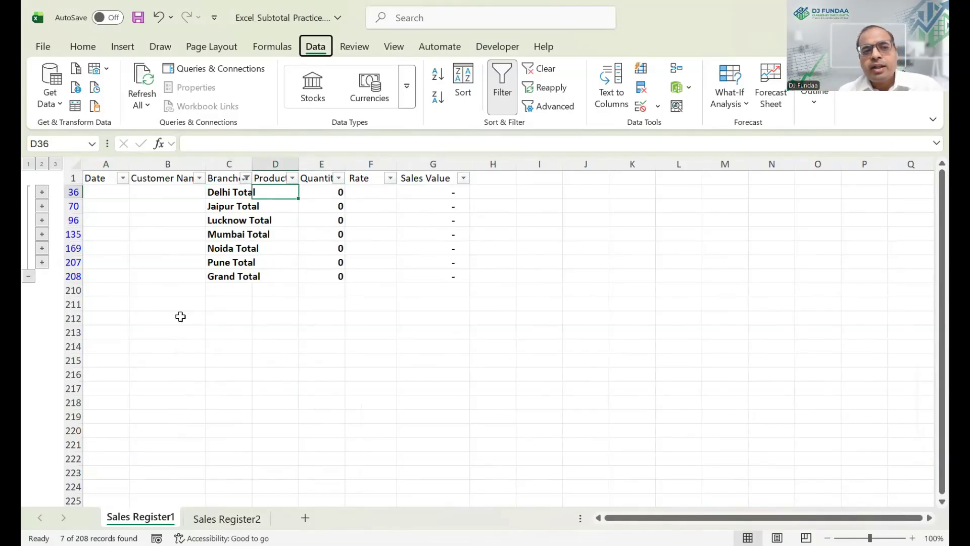
pyautogui.press('Left')
pyautogui.press('Escape')
pyautogui.press('Left')
pyautogui.hotkey('alt', 'd')
pyautogui.press('f')
pyautogui.press('f')
# Review the Delhi detail rows in the full list to check their formatting, then return to the Branches header.
pyautogui.press('Down')
pyautogui.press('Down')
pyautogui.press('Down')
pyautogui.press('Down')
pyautogui.press('Down')
pyautogui.press('Down')
pyautogui.press('Down')
pyautogui.press('Down')
pyautogui.press('Down')
pyautogui.press('Down')
pyautogui.press('Down')
pyautogui.press('Down')
pyautogui.press('Down')
pyautogui.press('Down')
pyautogui.press('Down')
pyautogui.press('Down')
pyautogui.press('Down')
pyautogui.press('Down')
pyautogui.press('Down')
pyautogui.press('Down')
pyautogui.press('Down')
pyautogui.press('Down')
pyautogui.press('Down')
pyautogui.press('Down')
pyautogui.press('Up')
pyautogui.press('Up')
pyautogui.hotkey('ctrl', 'Up')
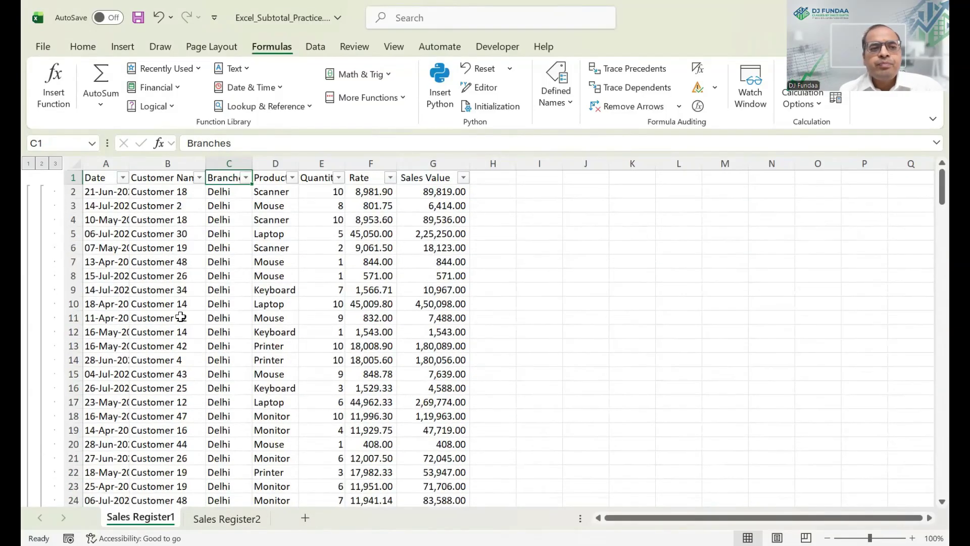
# Filter the Branches column again to the entries containing "total".
pyautogui.hotkey('alt', 'Down')
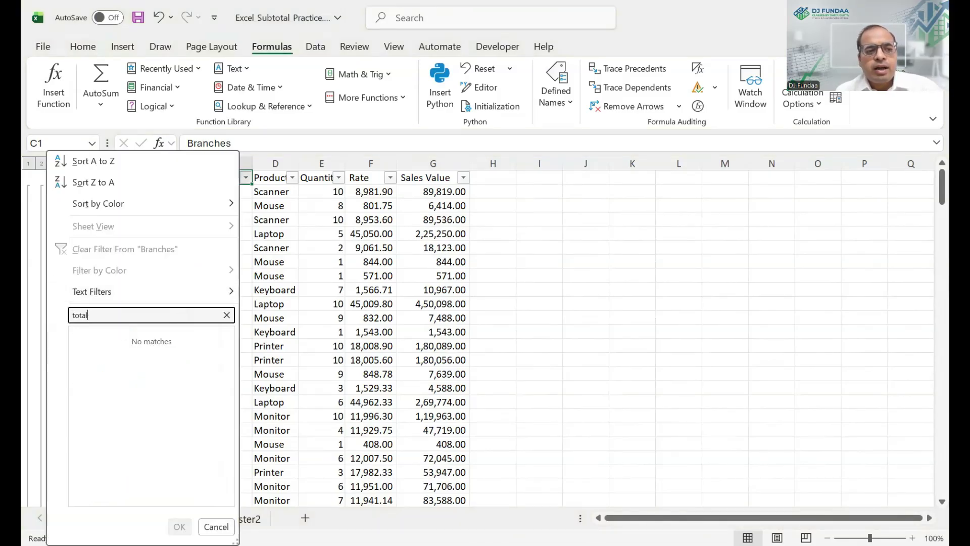
pyautogui.press('Return')
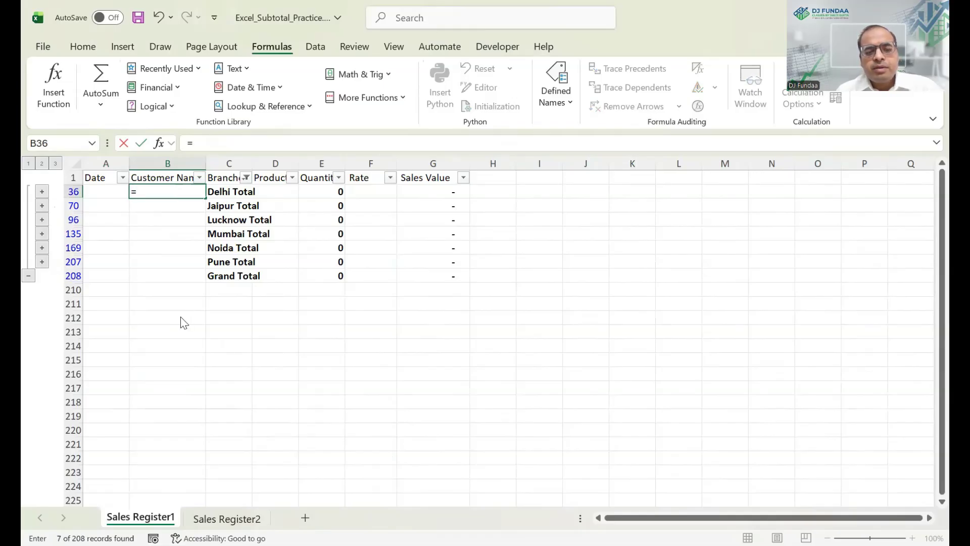
pyautogui.press('Escape')
# Copy the Delhi Total Quantity subtotal formula into the Customer Name cell of the same row.
pyautogui.press('Right')
pyautogui.press('Right')
pyautogui.press('Right')
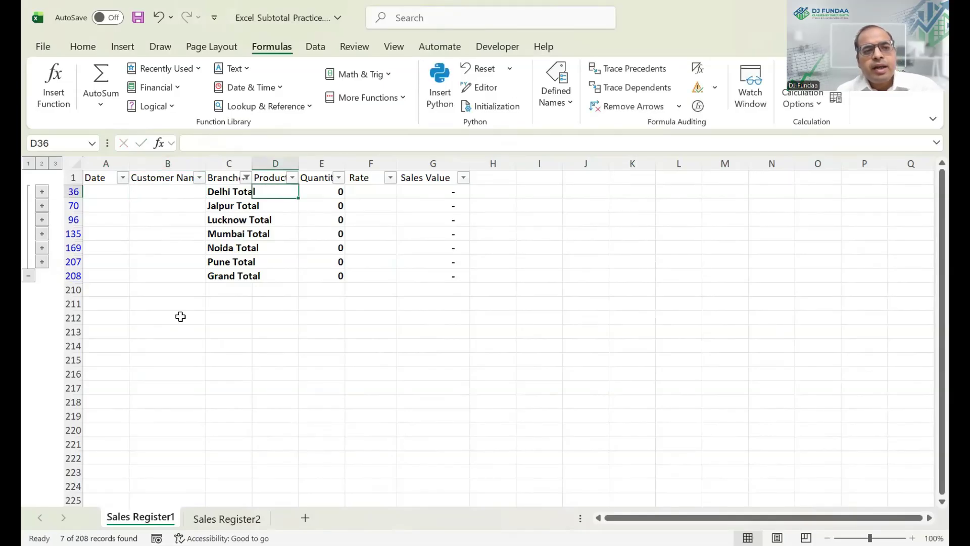
pyautogui.hotkey('ctrl', 'c')
pyautogui.press('Left')
pyautogui.press('Left')
pyautogui.press('Left')
pyautogui.hotkey('ctrl', 'v')
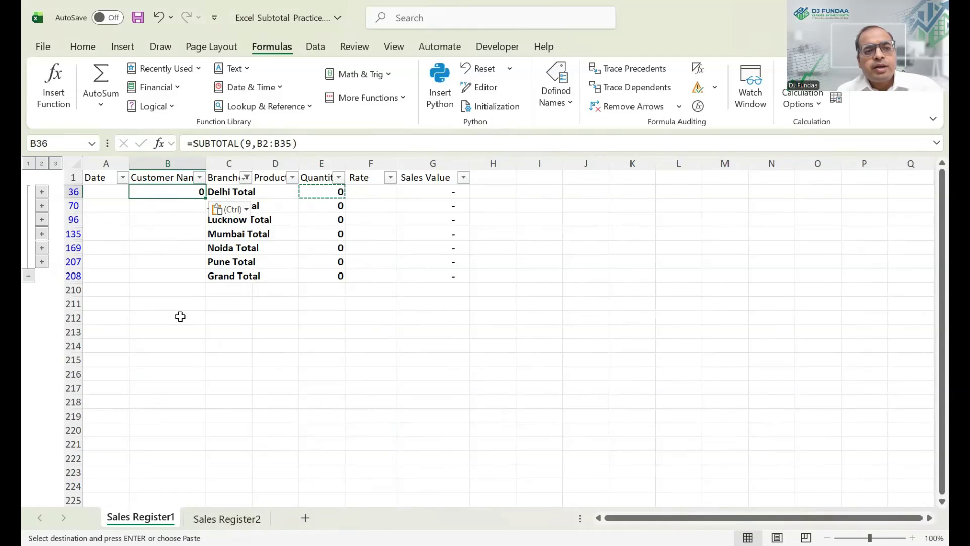
# Change the function number in the Delhi Total Customer Name formula to 3 (COUNTA), giving =SUBTOTAL(3,B2:B35).
pyautogui.press('F2')
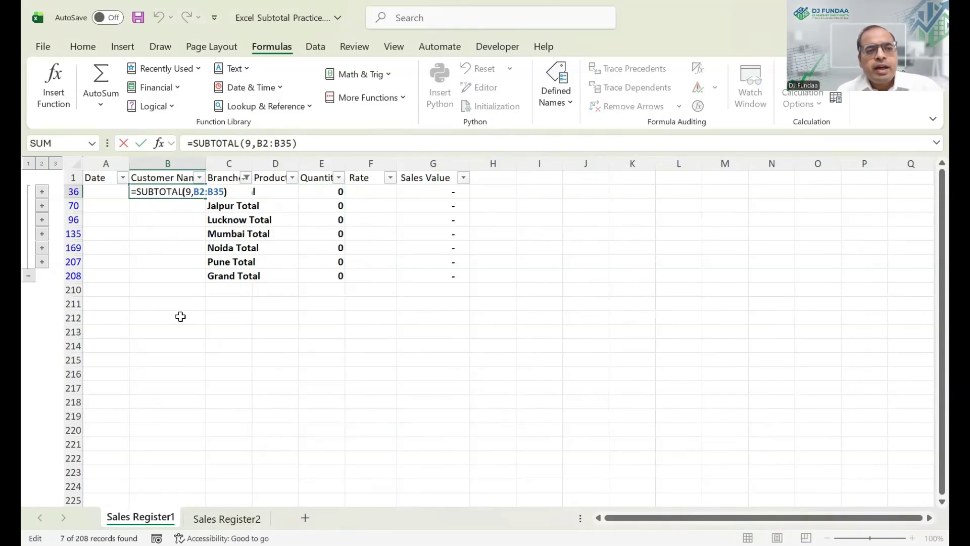
pyautogui.press('Left')
pyautogui.press('Left')
pyautogui.press('Left')
pyautogui.press('Left')
pyautogui.press('Left')
pyautogui.press('Left')
pyautogui.press('Left')
pyautogui.press('Left')
pyautogui.press('BackSpace')
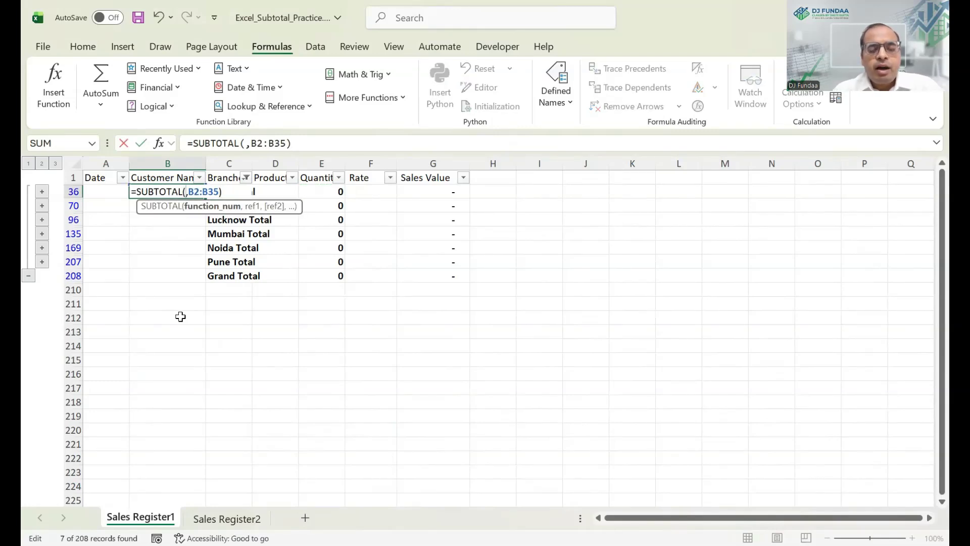
pyautogui.write('1')
pyautogui.press('BackSpace')
pyautogui.write('2')
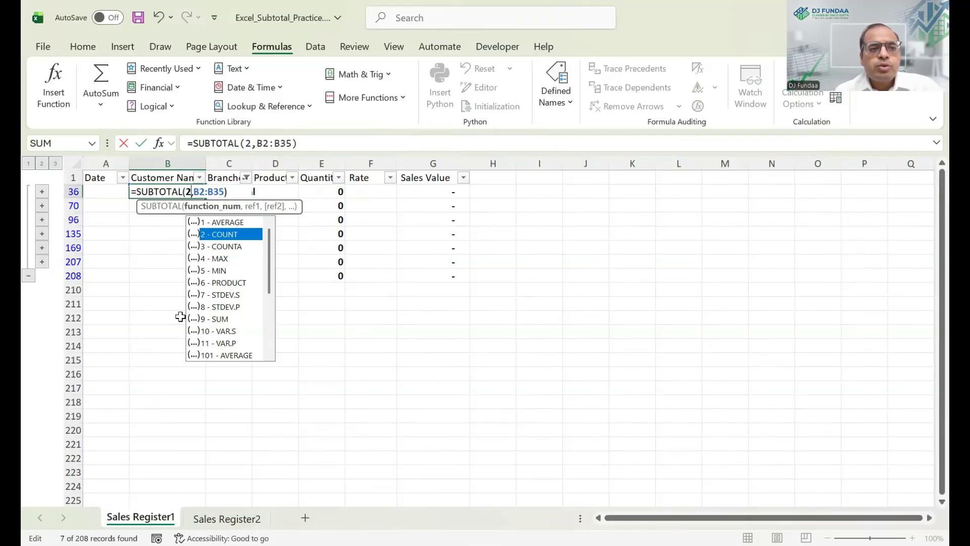
pyautogui.press('BackSpace')
pyautogui.press('Down')
pyautogui.press('Down')
pyautogui.press('Down')
pyautogui.press('Down')
pyautogui.press('Down')
pyautogui.press('Down')
pyautogui.press('Down')
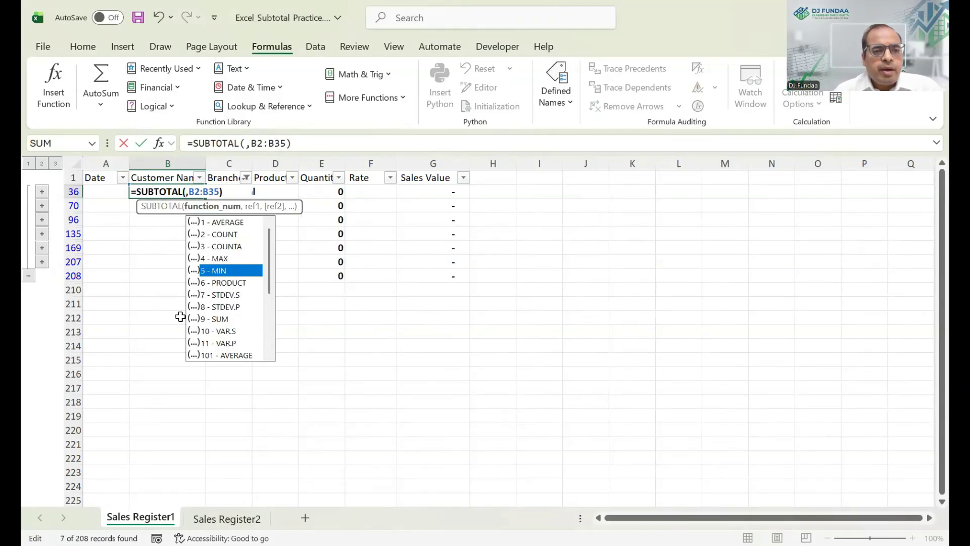
pyautogui.press('Up')
pyautogui.press('Up')
pyautogui.press('Up')
pyautogui.press('Up')
pyautogui.press('Up')
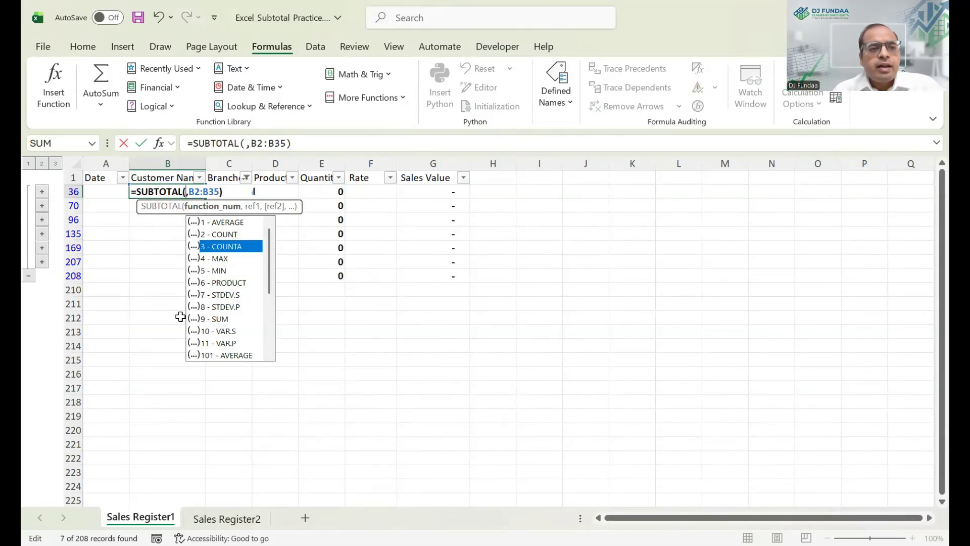
pyautogui.press('End')
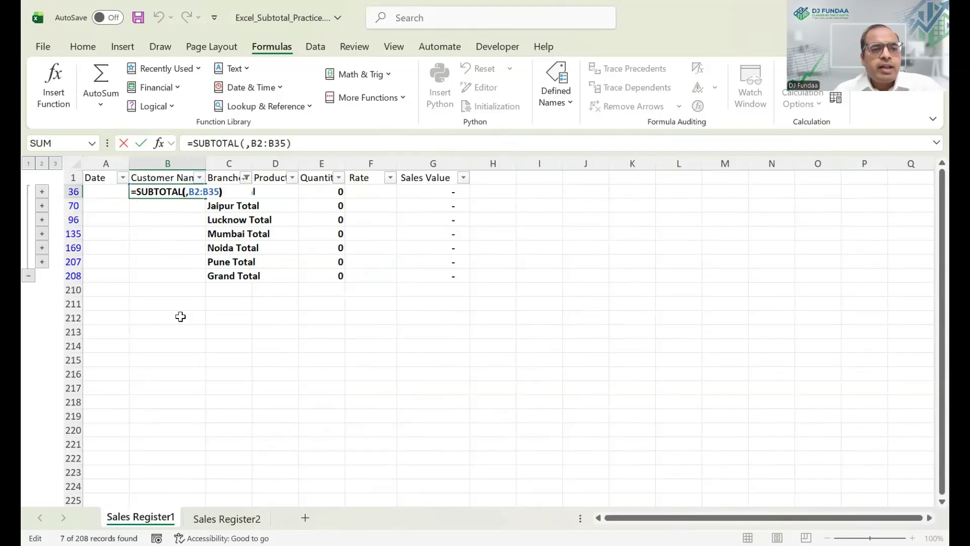
pyautogui.press('Left')
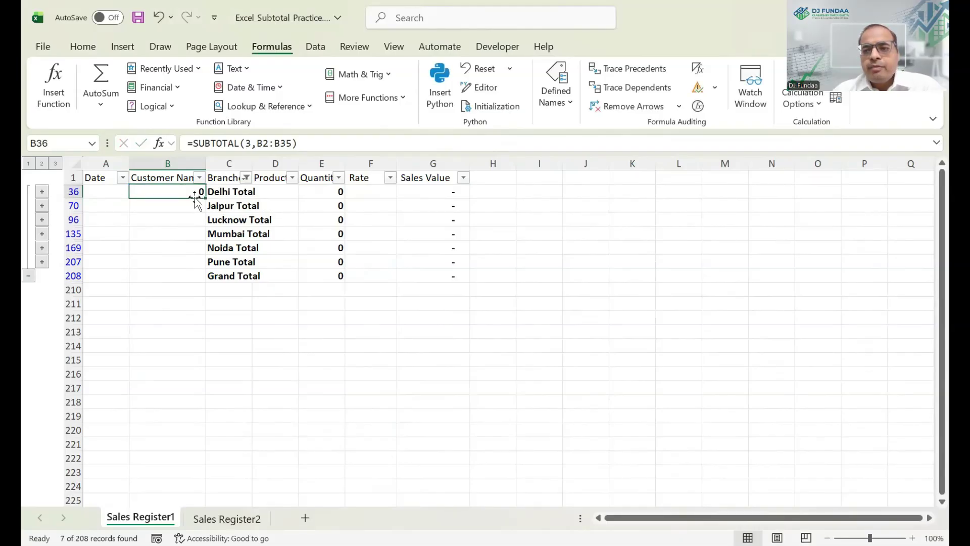
# Expand the Delhi group and check the Customer Name subtotal against its detail rows.
pyautogui.doubleClick(187, 195)
pyautogui.press('Escape')
pyautogui.click(42, 191)
pyautogui.scroll(-7, 217, 303)
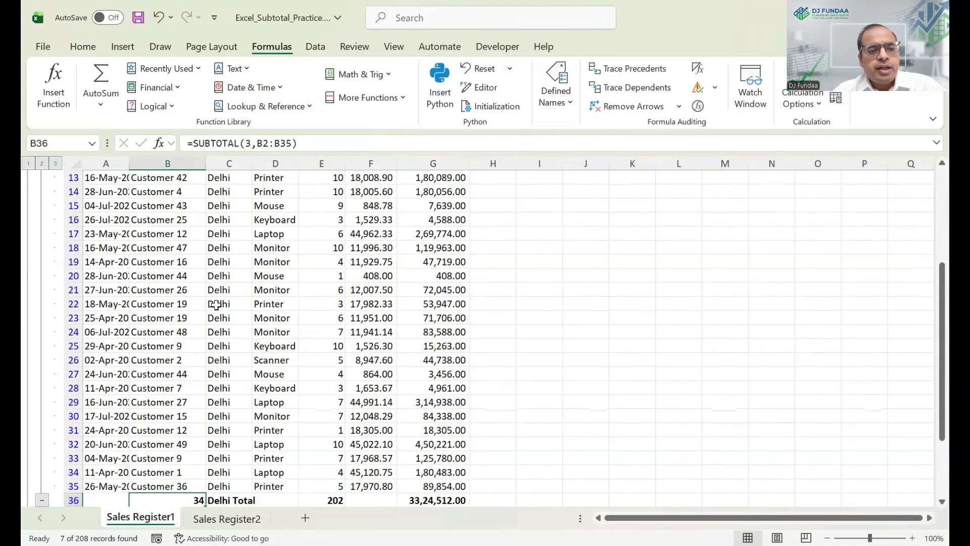
pyautogui.doubleClick(167, 377)
pyautogui.press('Escape')
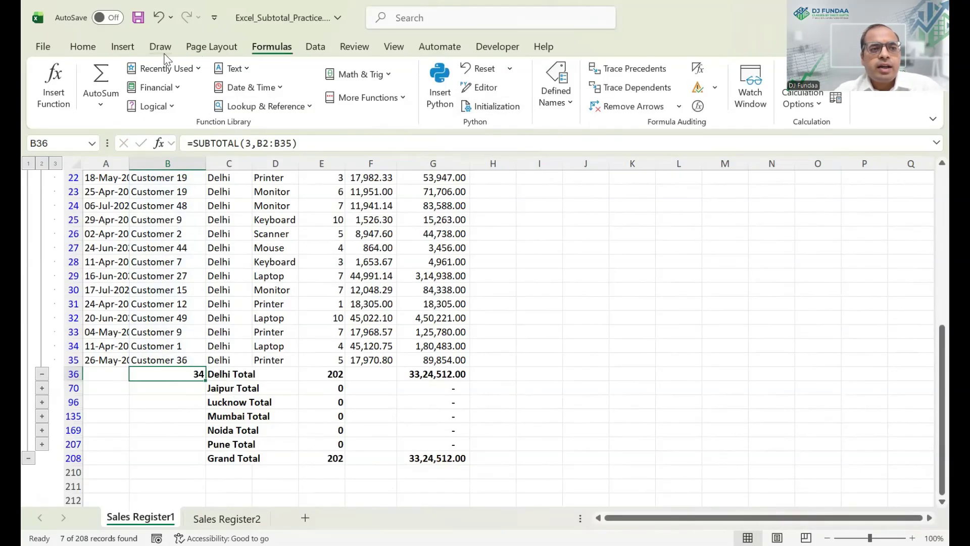
# Centre the Delhi Total customer count and copy the Jaipur Total Quantity formula into its Customer Name cell.
pyautogui.click(82, 46)
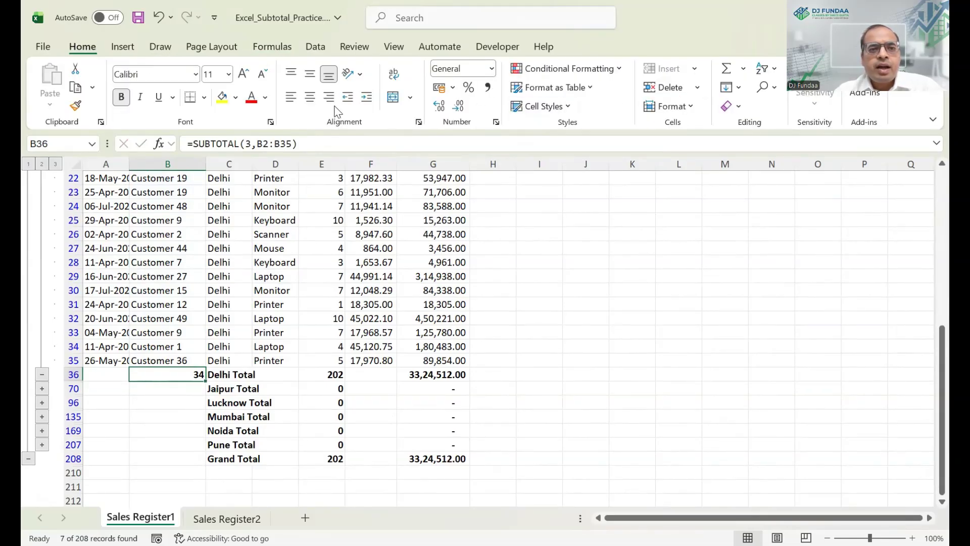
pyautogui.click(334, 389)
pyautogui.hotkey('ctrl', 'c')
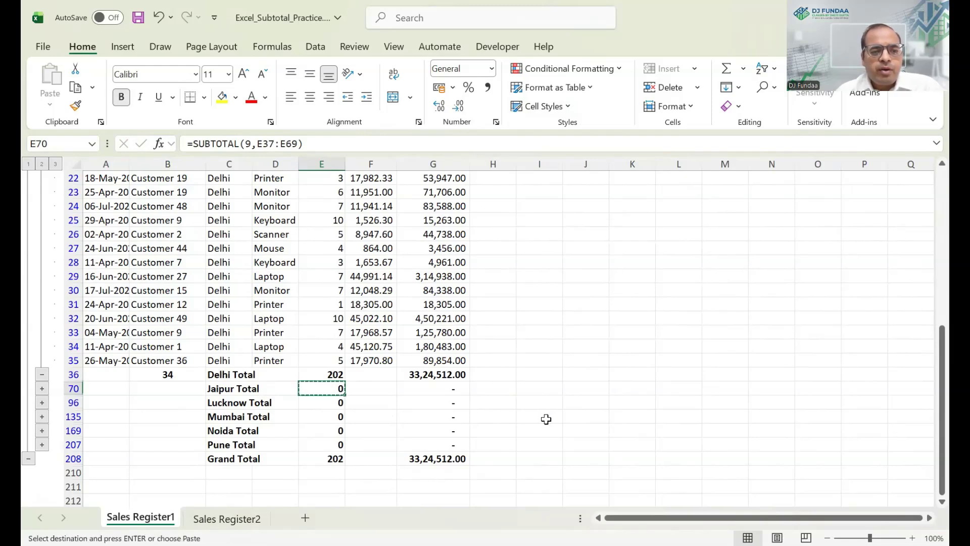
pyautogui.press('Left')
pyautogui.press('Left')
pyautogui.press('Left')
pyautogui.hotkey('ctrl', 'v')
# Copy the Lucknow Total Quantity subtotal formula into its Customer Name cell.
pyautogui.press('Right')
pyautogui.press('Right')
pyautogui.press('Right')
pyautogui.press('Down')
pyautogui.hotkey('ctrl', 'c')
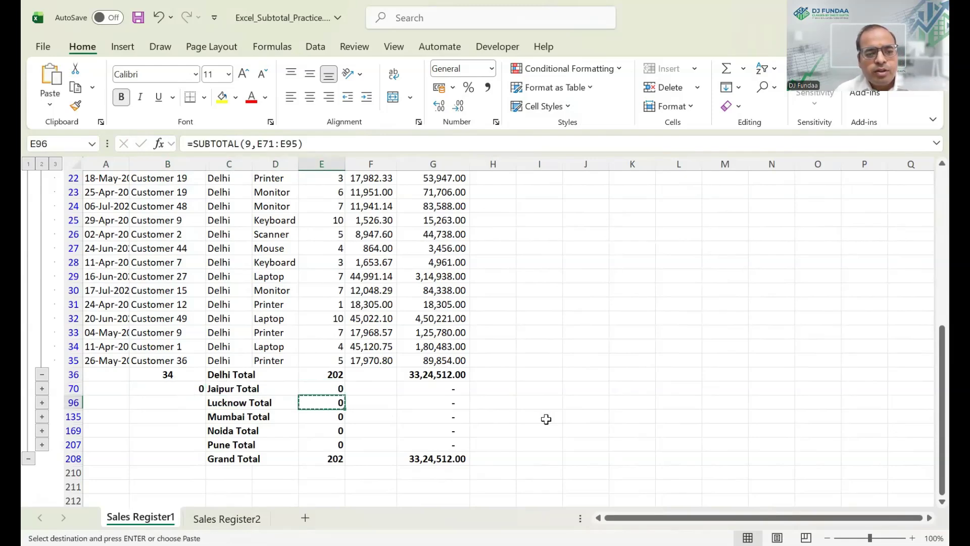
pyautogui.press('Left')
pyautogui.press('Left')
pyautogui.press('Left')
pyautogui.hotkey('ctrl', 'v')
# Copy the Mumbai Total Quantity subtotal formula into its Customer Name cell.
pyautogui.press('Right')
pyautogui.press('Right')
pyautogui.press('Right')
pyautogui.press('Down')
pyautogui.hotkey('ctrl', 'c')
pyautogui.press('Left')
pyautogui.press('Left')
pyautogui.press('Left')
pyautogui.hotkey('ctrl', 'v')
# Copy the Noida Total Quantity subtotal formula into its Customer Name cell.
pyautogui.press('Right')
pyautogui.press('Right')
pyautogui.press('Right')
pyautogui.press('Down')
pyautogui.hotkey('ctrl', 'c')
pyautogui.press('Left')
pyautogui.press('Right')
pyautogui.press('Left')
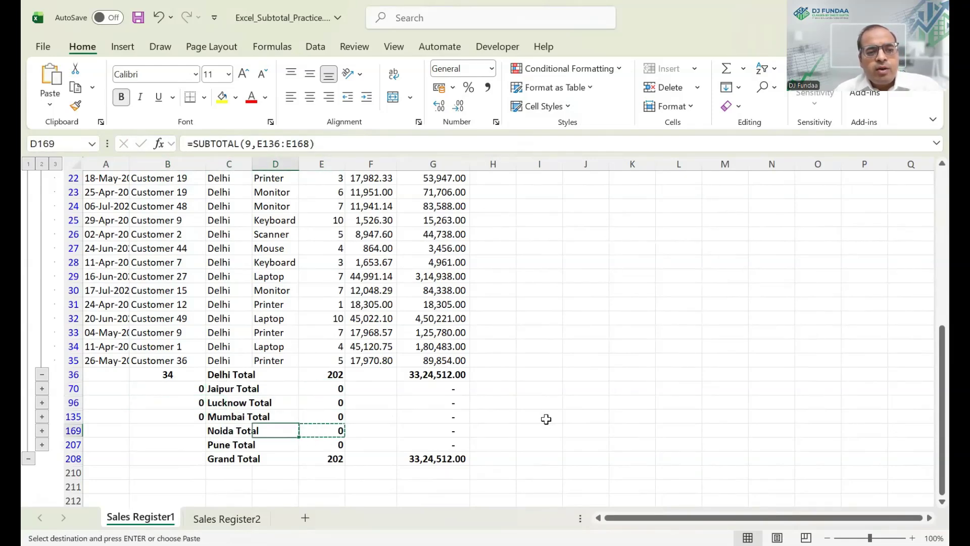
pyautogui.press('Left')
pyautogui.press('Left')
pyautogui.press('Left')
pyautogui.press('Right')
pyautogui.hotkey('ctrl', 'v')
# Copy the Pune Total Quantity subtotal formula into its Customer Name cell.
pyautogui.press('Right')
pyautogui.press('Right')
pyautogui.press('Right')
pyautogui.press('Down')
pyautogui.hotkey('ctrl', 'c')
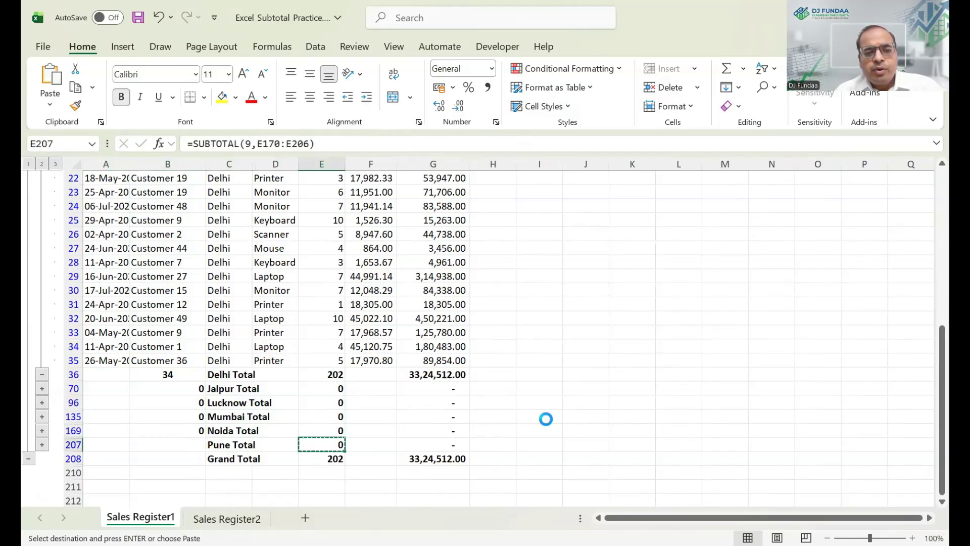
pyautogui.press('Left')
pyautogui.press('Left')
pyautogui.press('Left')
pyautogui.press('Left')
pyautogui.press('Right')
pyautogui.hotkey('ctrl', 'v')
# Copy the Grand Total Quantity subtotal formula into its Customer Name cell.
pyautogui.press('Down')
pyautogui.press('Right')
pyautogui.press('Right')
pyautogui.press('Right')
pyautogui.hotkey('ctrl', 'c')
pyautogui.press('Left')
pyautogui.press('Left')
pyautogui.press('Left')
pyautogui.hotkey('ctrl', 'v')
# Replace "9," with "3," in all Customer Name subtotal formulas from Jaipur Total through Grand Total.
pyautogui.hotkey('shift', 'Up')
pyautogui.hotkey('shift', 'Up')
pyautogui.hotkey('shift', 'Up')
pyautogui.hotkey('shift', 'Up')
pyautogui.hotkey('shift', 'Up')
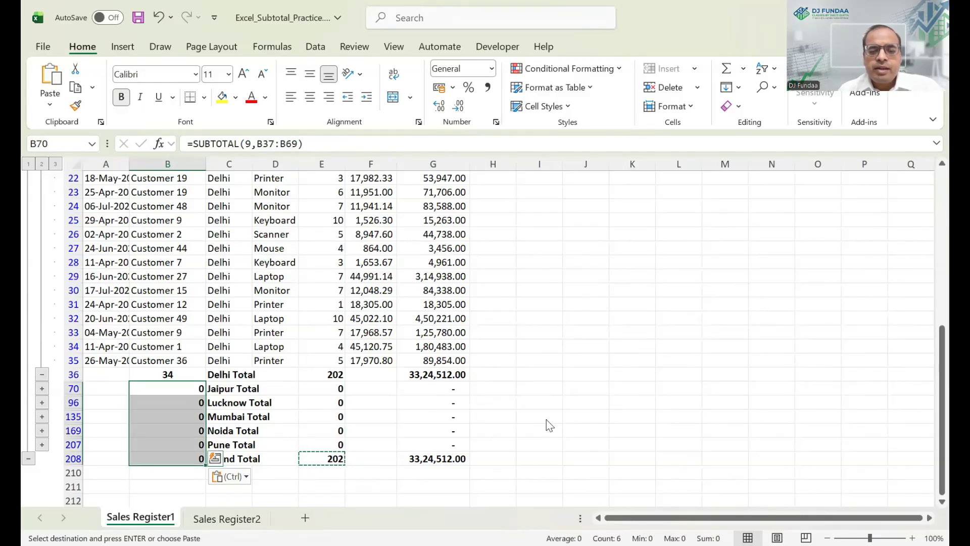
pyautogui.hotkey('ctrl', 'h')
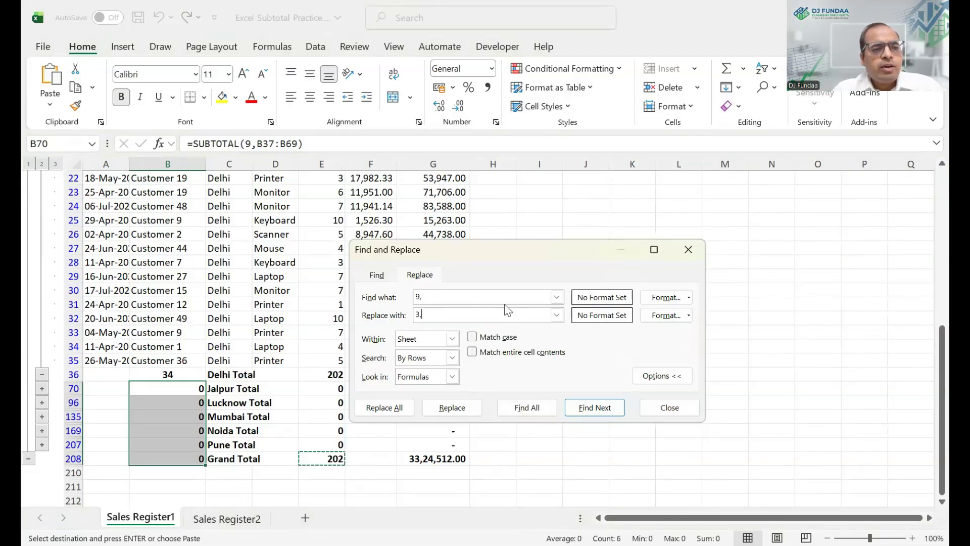
pyautogui.hotkey('alt', 'a')
pyautogui.press('Return')
pyautogui.press('Escape')
# Clear the table filter so that all records show again.
pyautogui.scroll(5, 263, 251)
pyautogui.hotkey('alt', 'd')
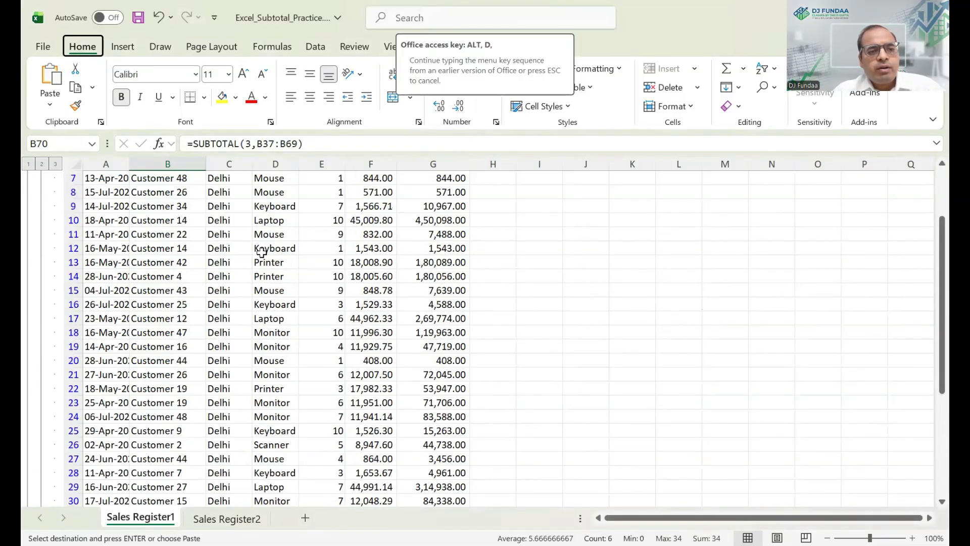
pyautogui.press('f')
pyautogui.press('s')
# Centre-align the entire Customer Name column.
pyautogui.scroll(-13, 211, 251)
pyautogui.click(169, 273)
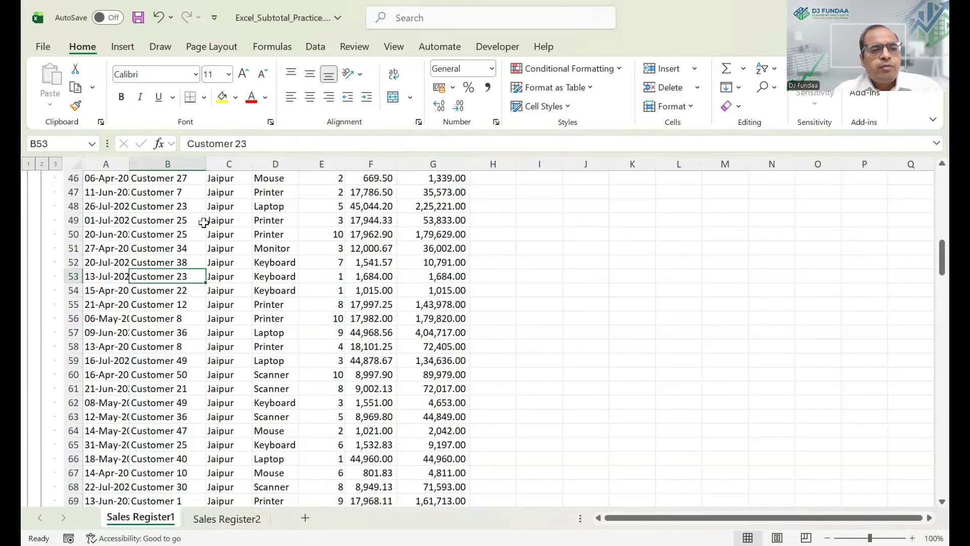
pyautogui.hotkey('ctrl', 'space')
pyautogui.click(310, 97)
# Bold the header row of the sales register.
pyautogui.scroll(15, 267, 262)
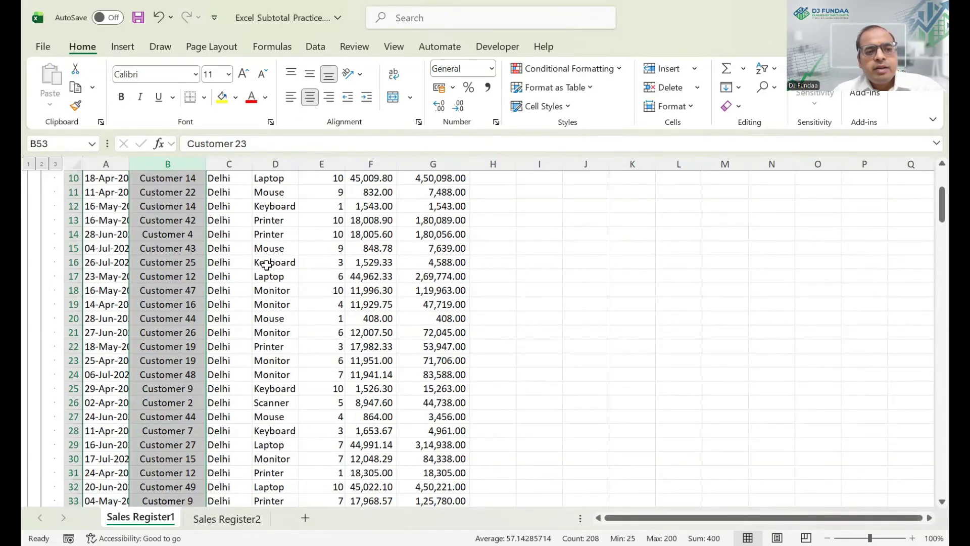
pyautogui.click(168, 192)
pyautogui.click(108, 179)
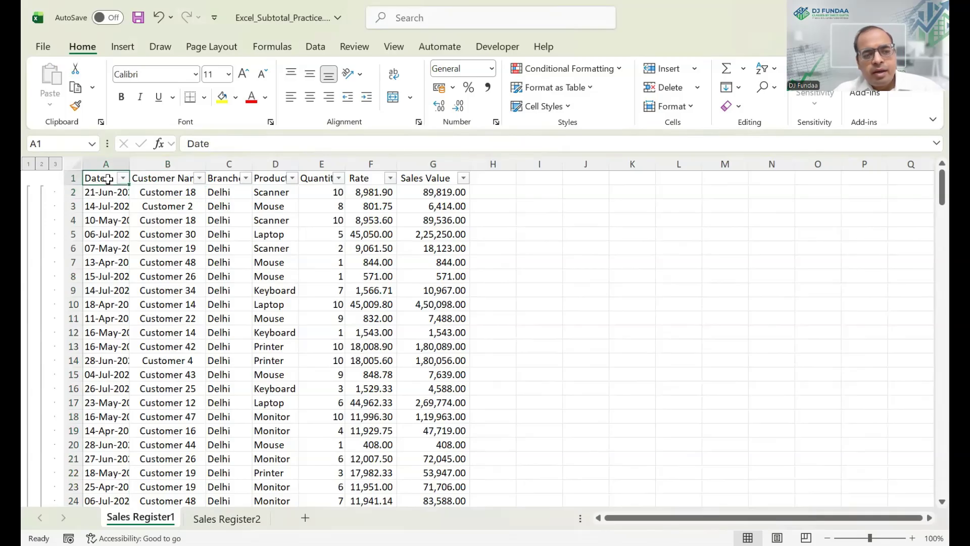
pyautogui.hotkey('shift', 'space')
pyautogui.hotkey('ctrl', 'b')
# Collapse the outline to level 2, review the Customer Name counts and auto-fit the Branches column width.
pyautogui.click(41, 164)
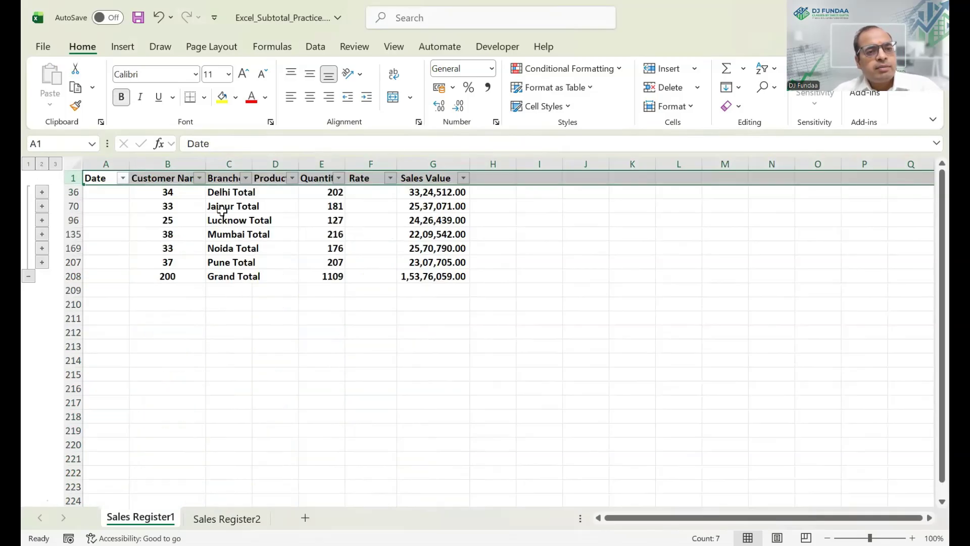
pyautogui.click(210, 234)
pyautogui.moveTo(169, 192); pyautogui.dragTo(194, 276)
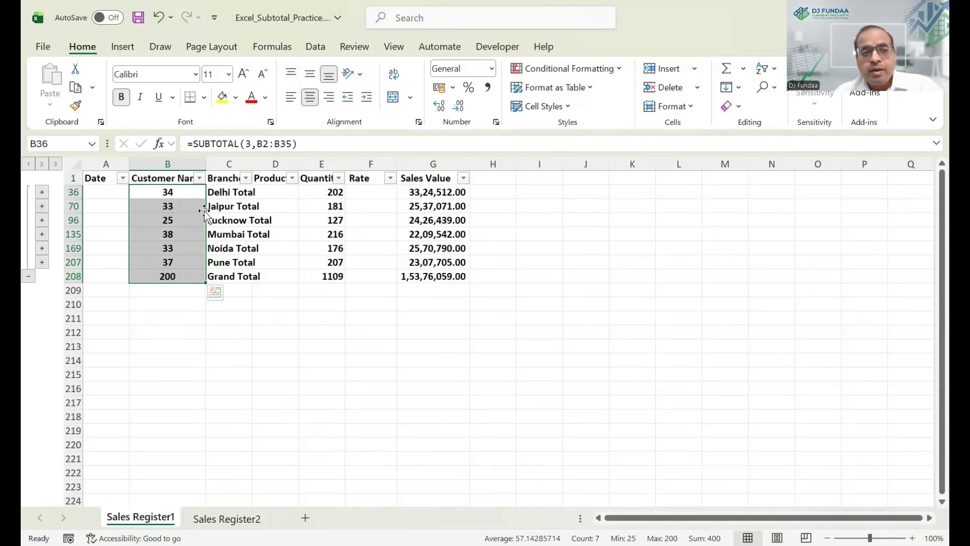
pyautogui.moveTo(190, 192); pyautogui.dragTo(184, 262)
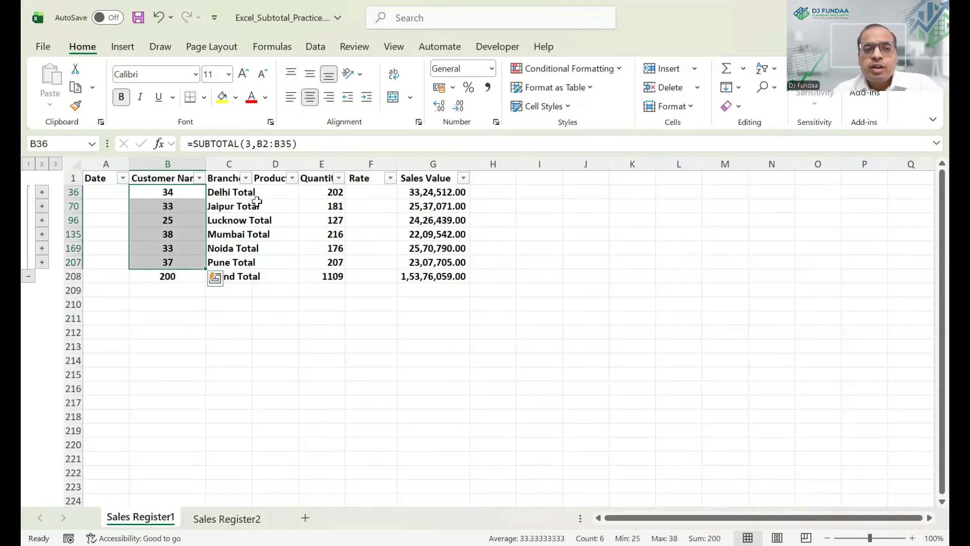
pyautogui.click(264, 205)
pyautogui.doubleClick(252, 164)
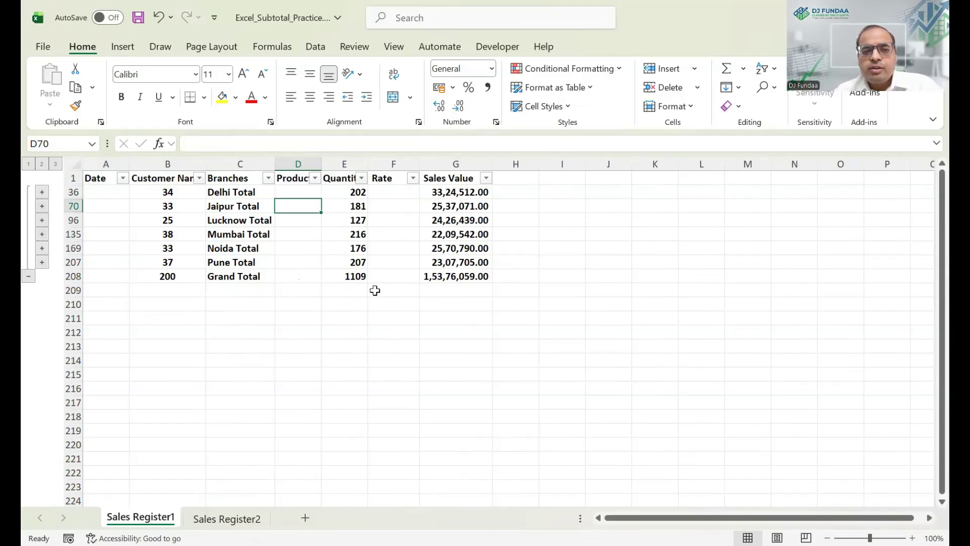
# Review the branch-wise Quantity and Sales Value subtotals in the collapsed summary.
pyautogui.click(393, 220)
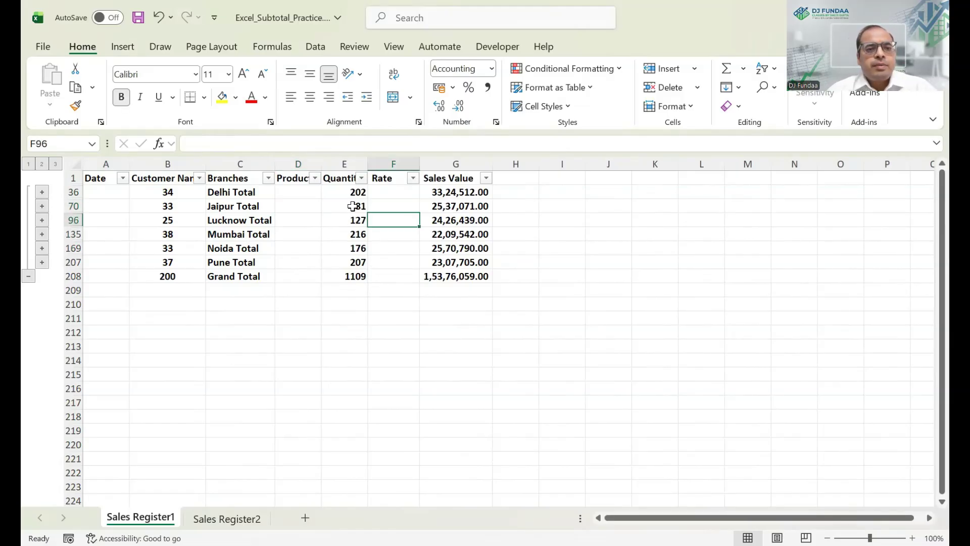
pyautogui.moveTo(349, 192); pyautogui.dragTo(338, 276)
pyautogui.moveTo(463, 194); pyautogui.dragTo(464, 262)
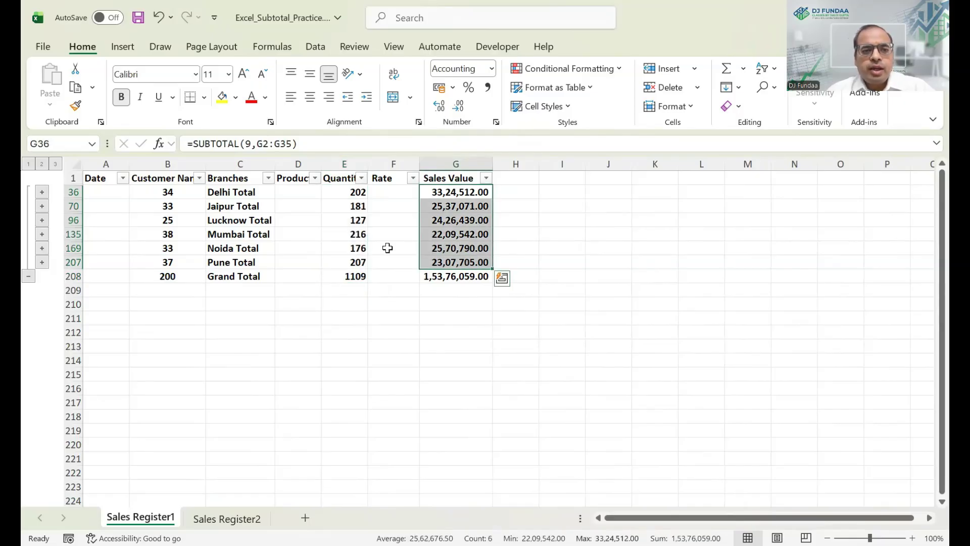
pyautogui.click(248, 189)
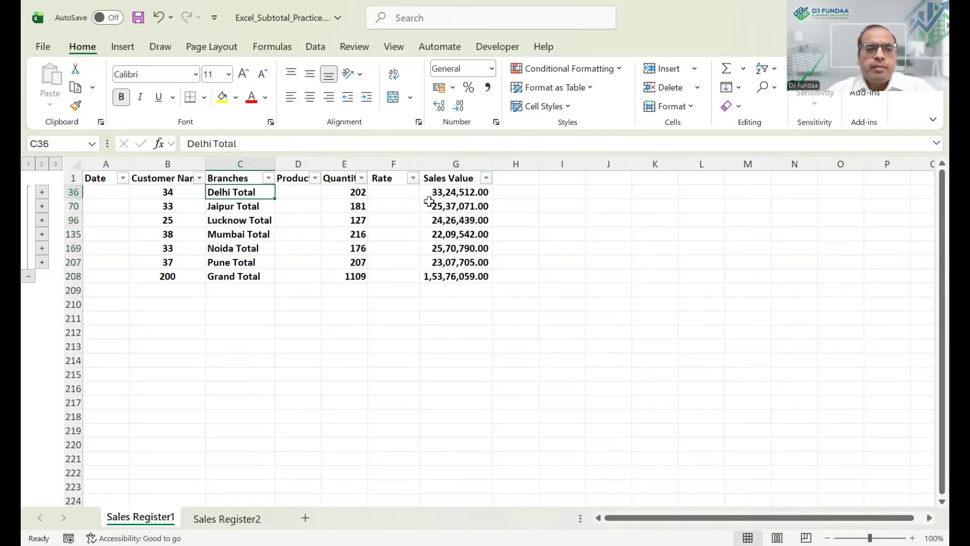
pyautogui.click(429, 202)
pyautogui.press('Left')
pyautogui.press('Left')
pyautogui.press('Down')
pyautogui.press('Down')
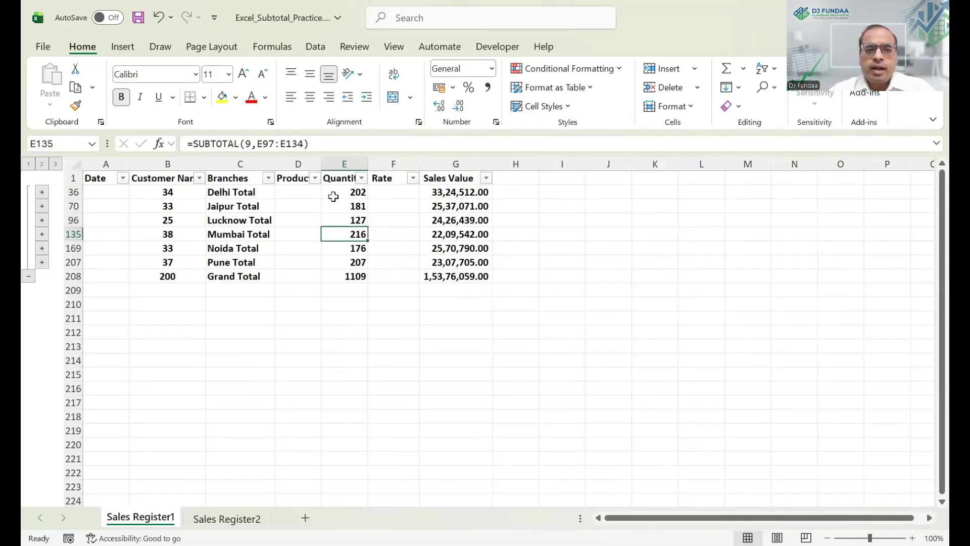
# Expand the outline to full detail and remove all subtotals from the Sales Register1 table.
pyautogui.click(55, 164)
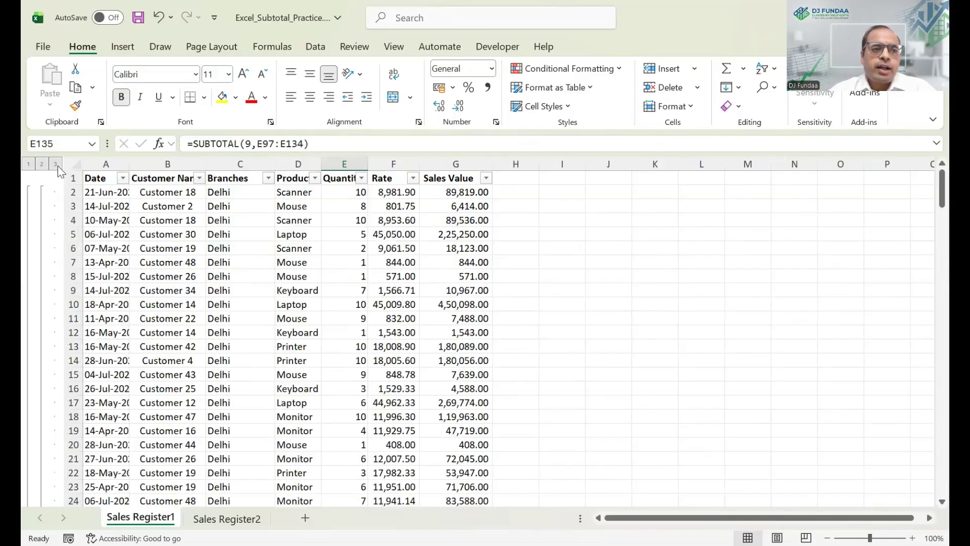
pyautogui.click(344, 248)
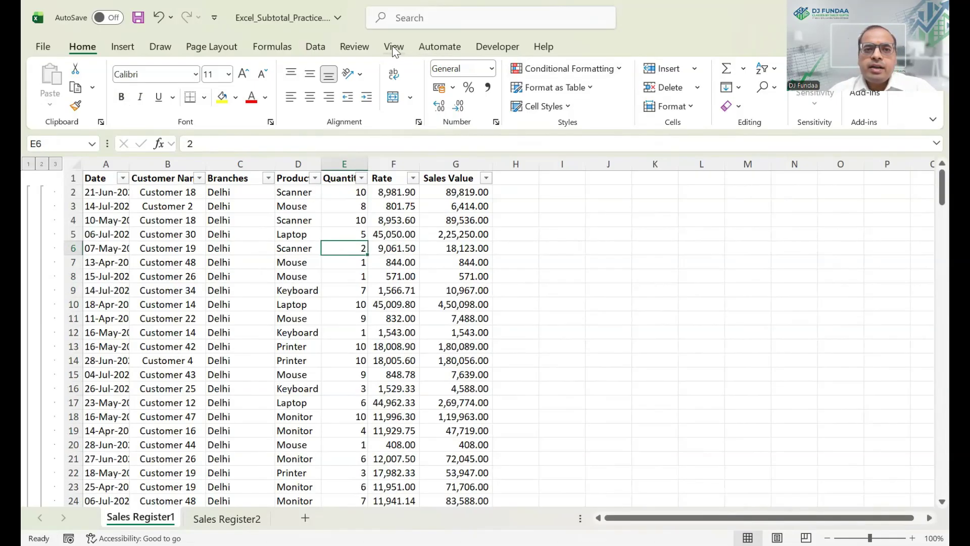
pyautogui.click(312, 47)
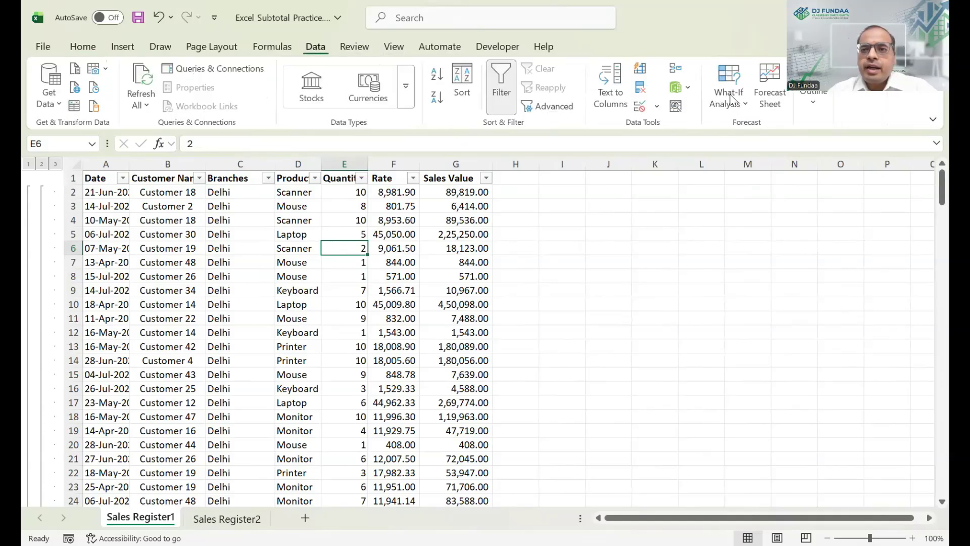
pyautogui.click(807, 101)
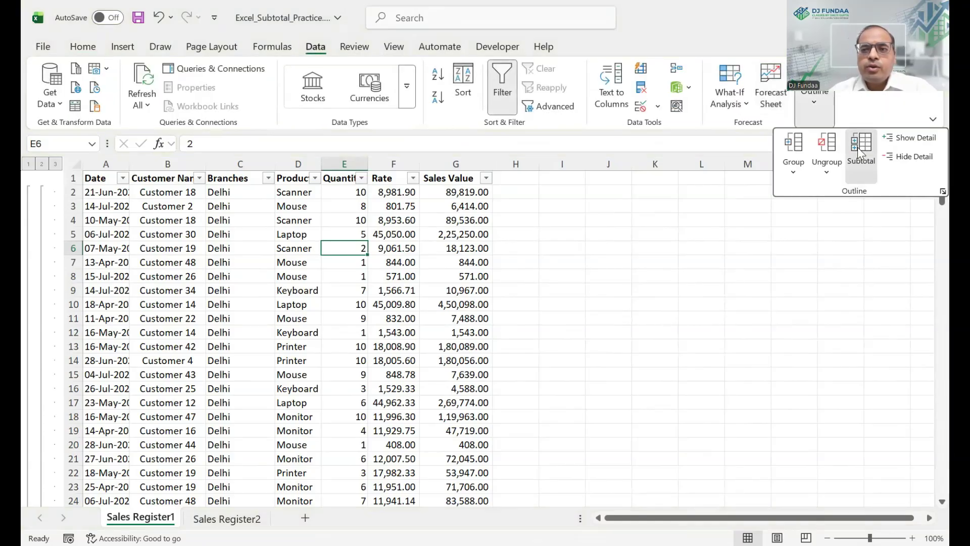
pyautogui.click(861, 152)
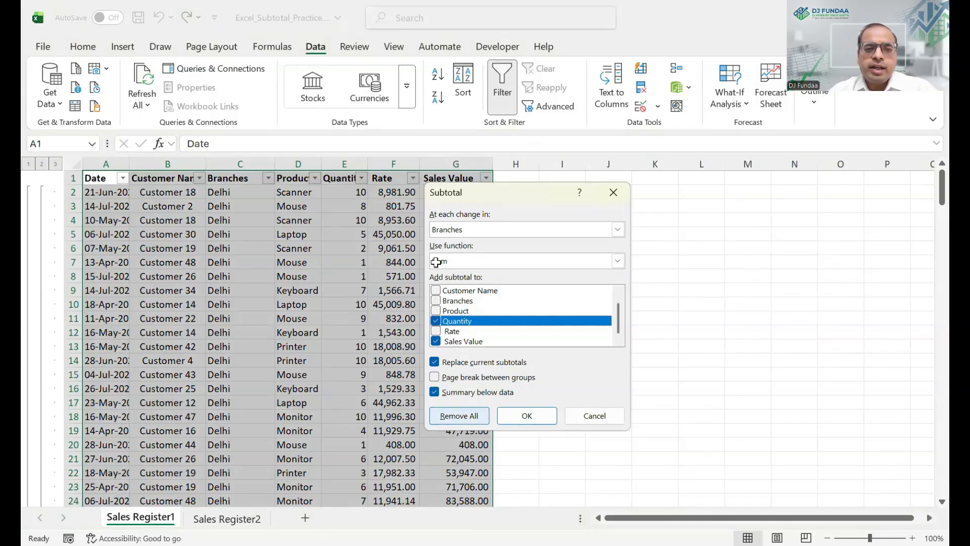
pyautogui.scroll(-4, 594, 453)
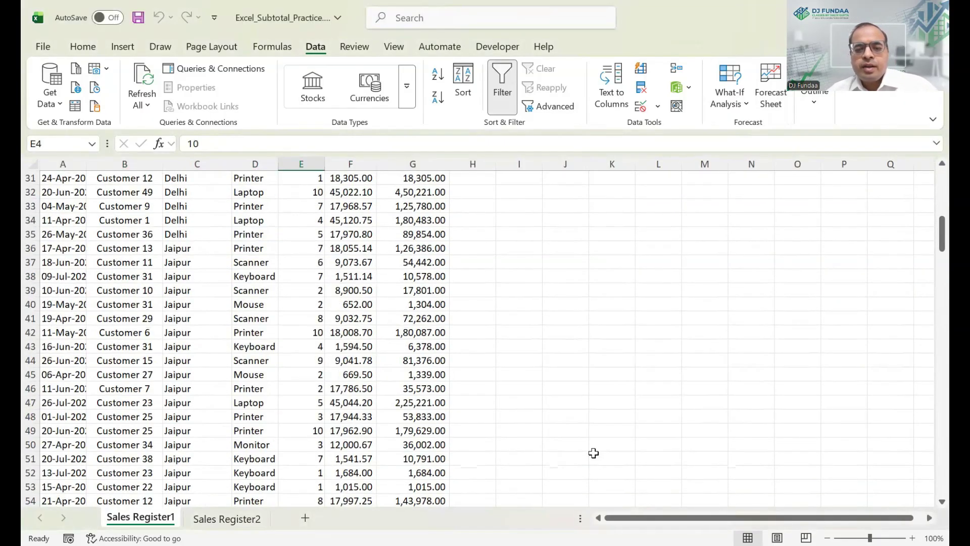
pyautogui.scroll(10, 369, 353)
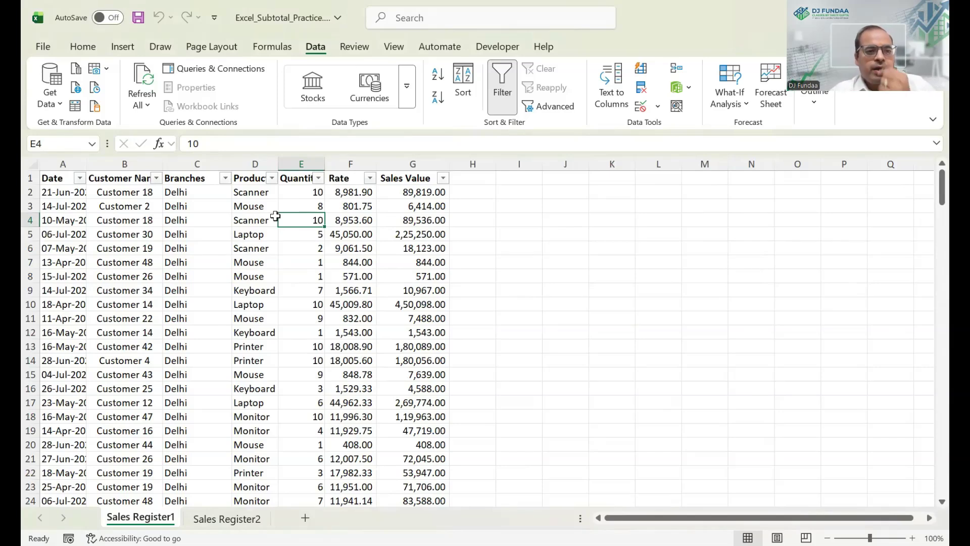
# Examine the data and header row of Sales Register1, and look at the matching table in Sales Register2.
pyautogui.click(266, 220)
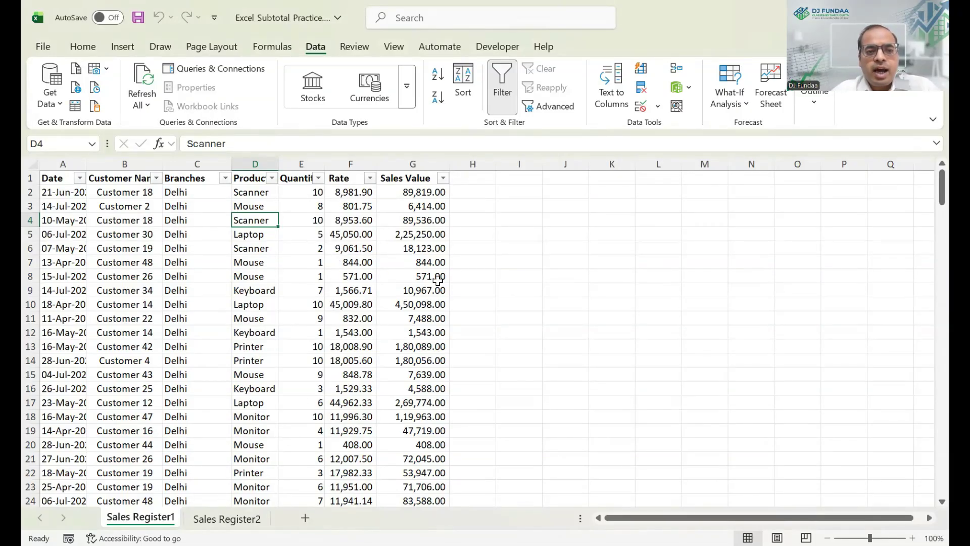
pyautogui.moveTo(357, 252); pyautogui.dragTo(358, 263)
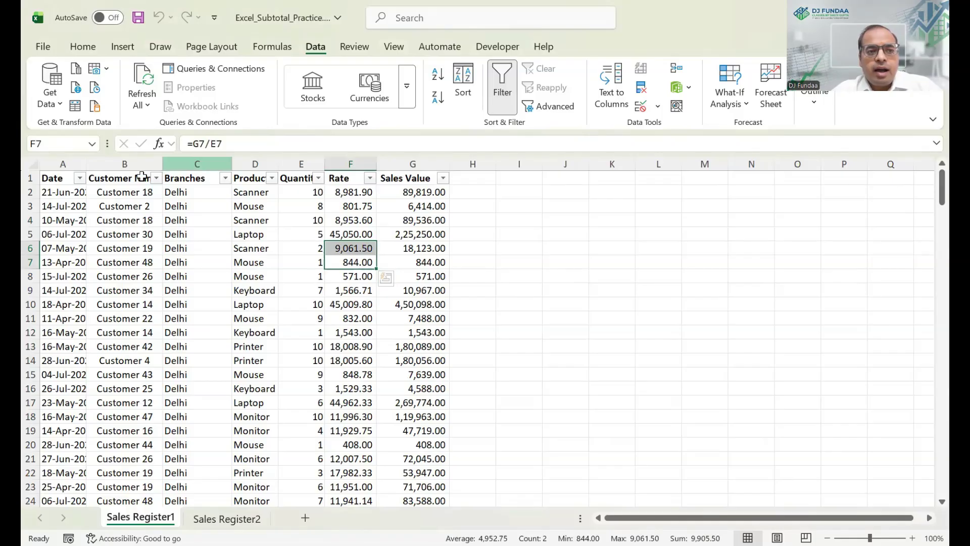
pyautogui.click(68, 179)
pyautogui.hotkey('ctrl', 'shift', 'Right')
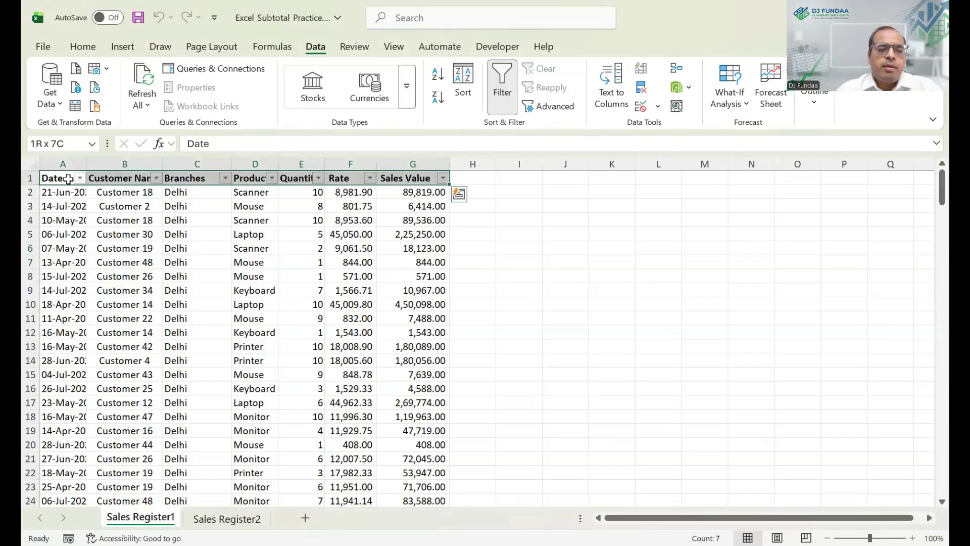
pyautogui.hotkey('ctrl', 'pagedown')
pyautogui.hotkey('ctrl', 'Left')
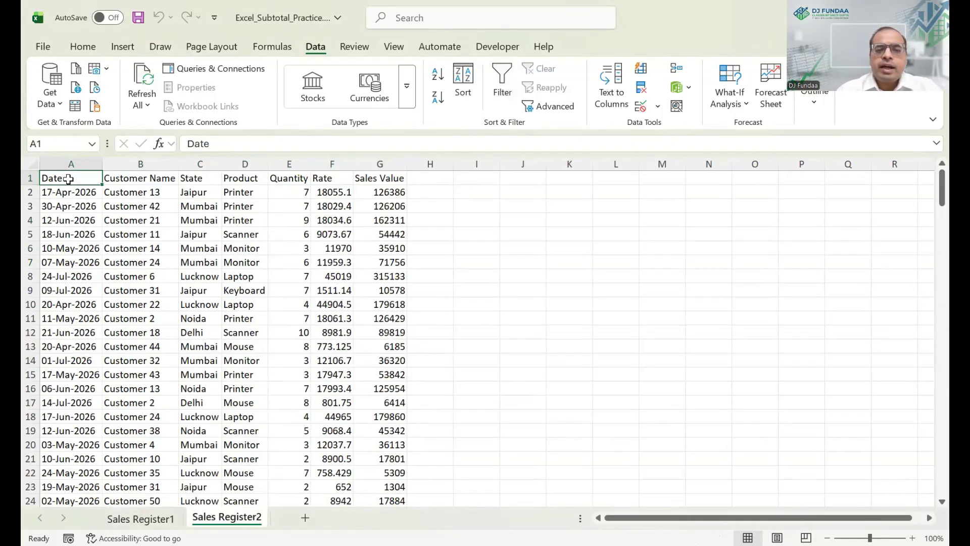
# Subtotal the full Sales Register1 table with Sum of Quantity and Sales Value at each change in Branches.
pyautogui.hotkey('ctrl', 'pageup')
pyautogui.hotkey('ctrl', 'shift', 'l')
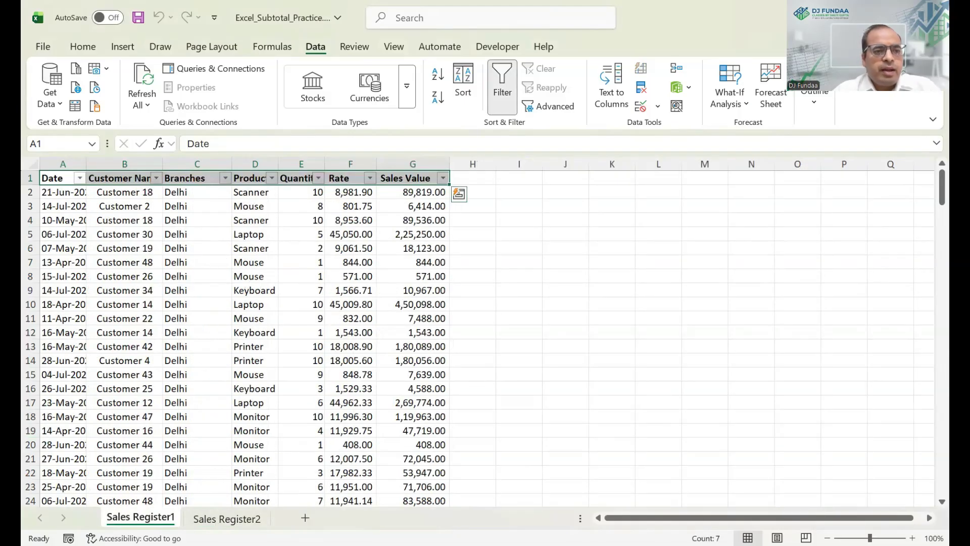
pyautogui.hotkey('ctrl', 'shift', 'Down')
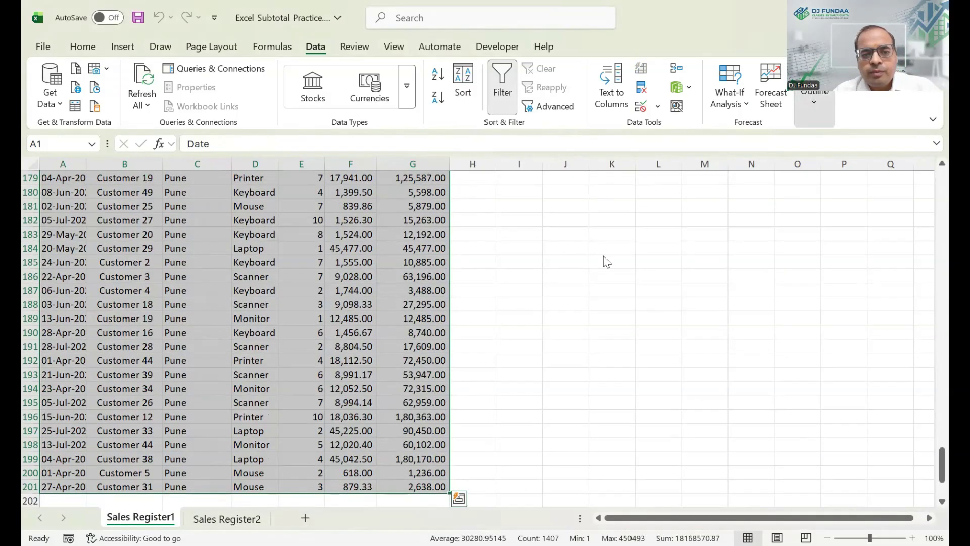
pyautogui.hotkey('alt', 'a')
pyautogui.press('b')
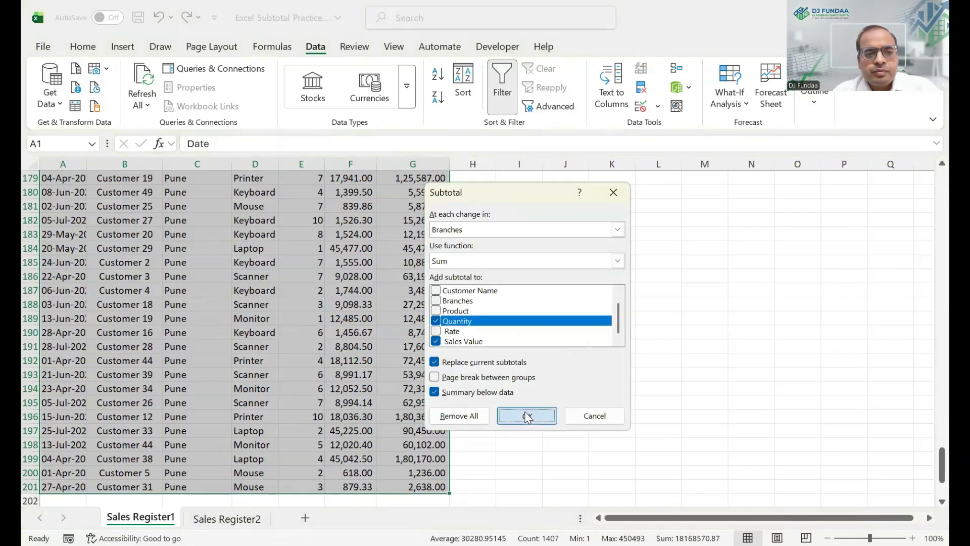
pyautogui.scroll(20, 199, 227)
# Sort the full data table in Sales Register2 by Product from A to Z.
pyautogui.hotkey('ctrl', 'pagedown')
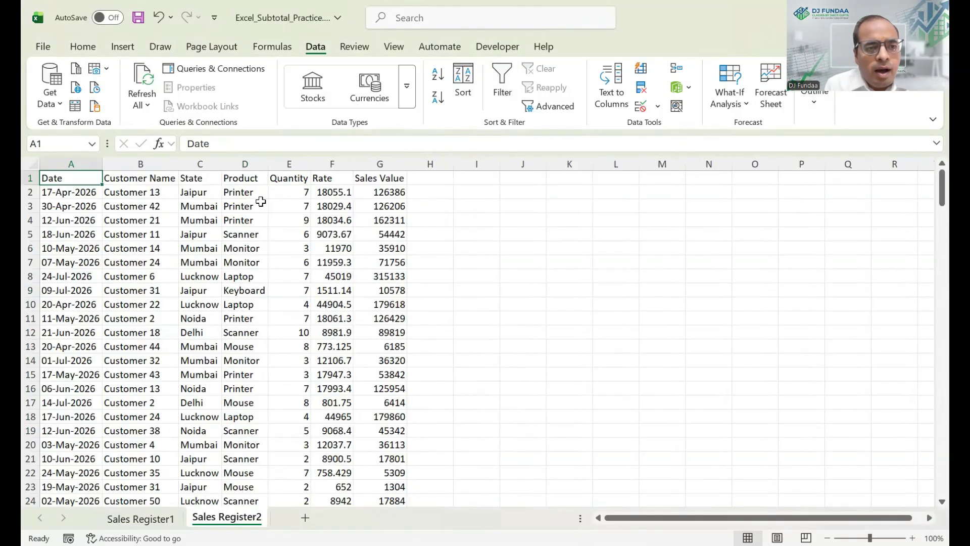
pyautogui.press('Right')
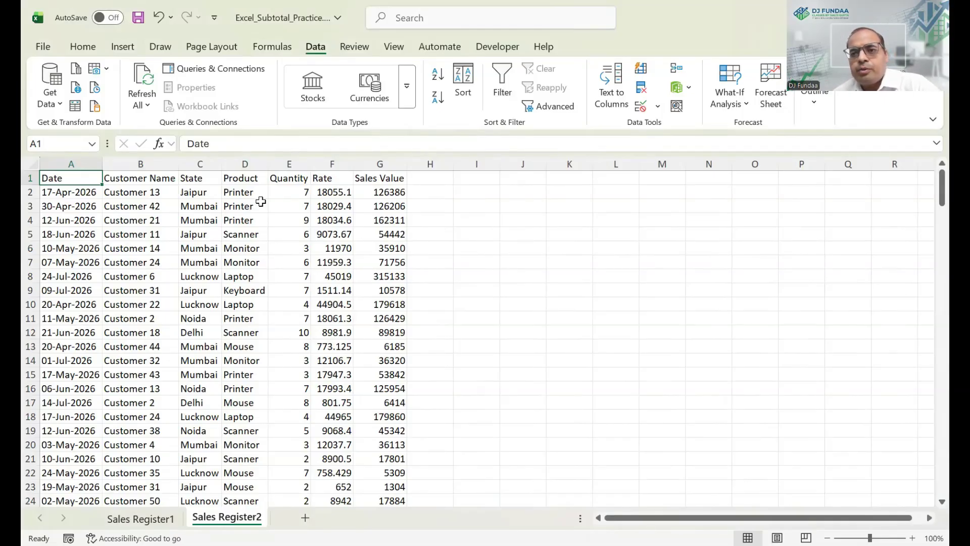
pyautogui.click(824, 103)
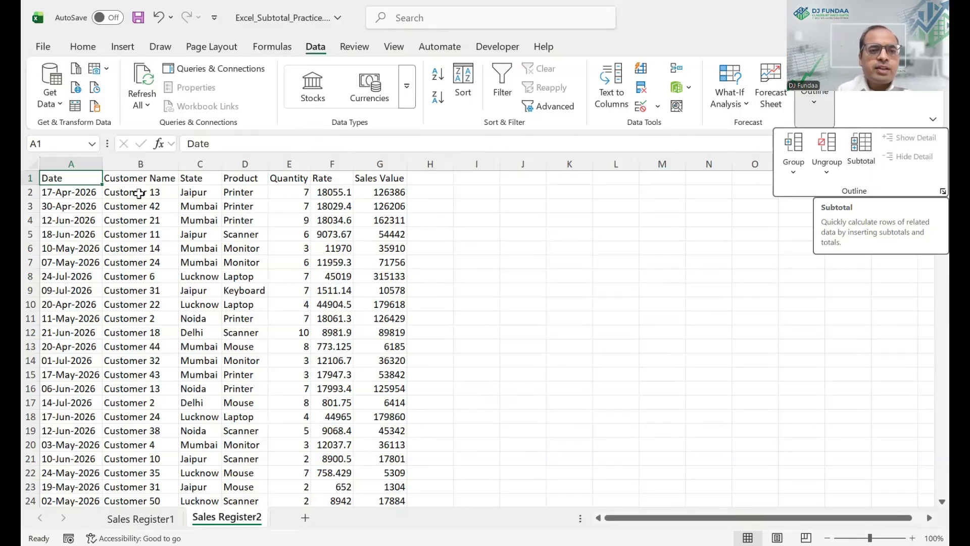
pyautogui.hotkey('ctrl', 'shift', 'Right')
pyautogui.hotkey('ctrl', 'shift', 'Down')
pyautogui.hotkey('alt', 'd')
pyautogui.press('b')
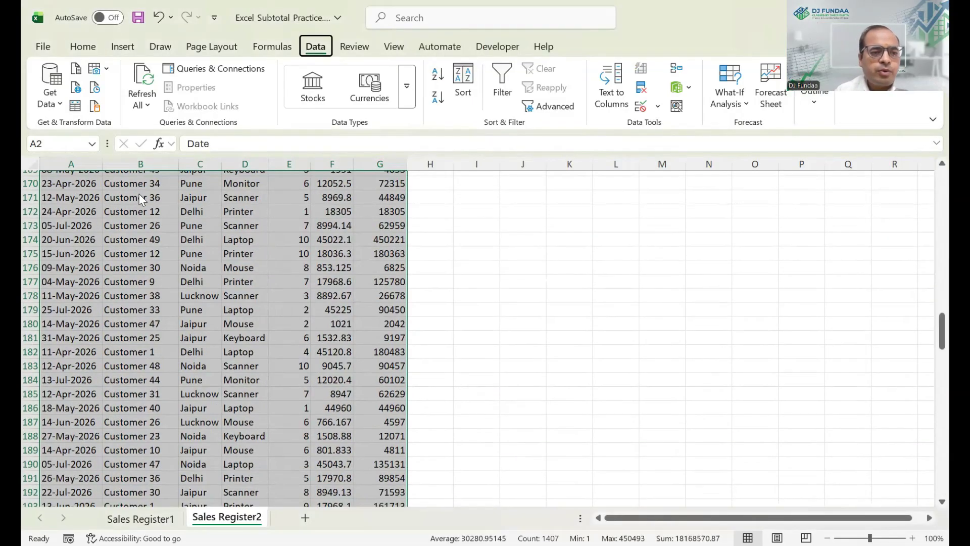
pyautogui.click(424, 290)
pyautogui.click(399, 335)
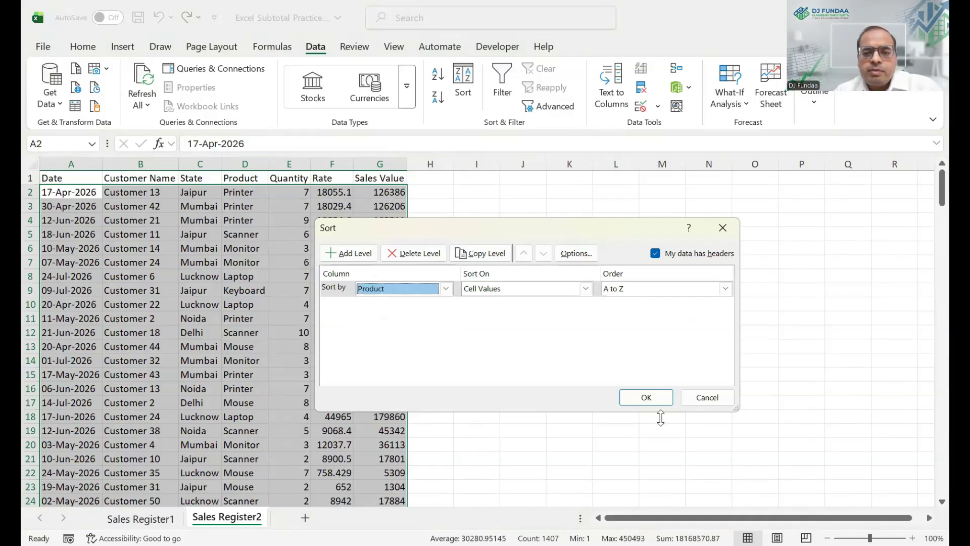
pyautogui.click(646, 397)
pyautogui.click(244, 193)
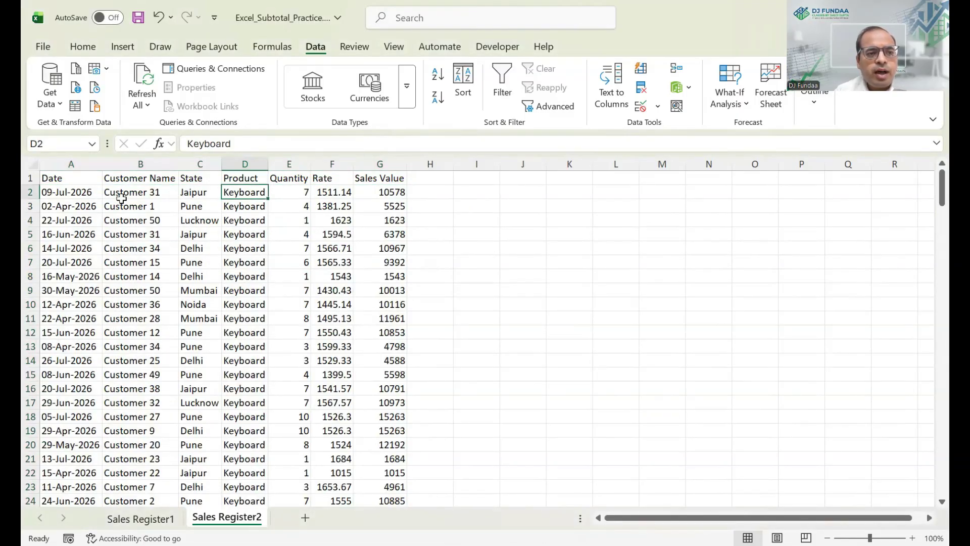
# Insert a blank row between the last Keyboard row and the first Laptop row in Sales Register2.
pyautogui.click(32, 192)
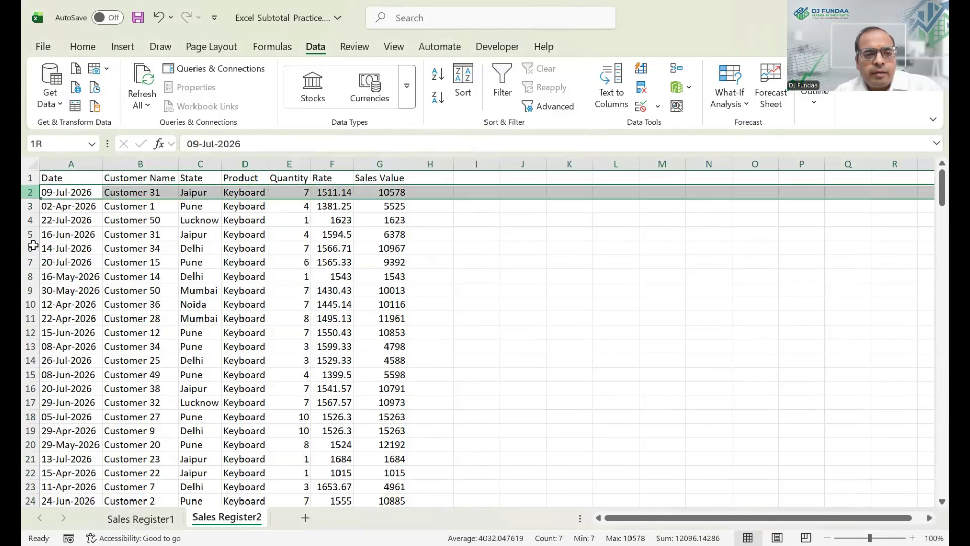
pyautogui.keyDown('shift'); pyautogui.click(31, 273); pyautogui.keyUp('shift')
pyautogui.scroll(-4, 119, 383)
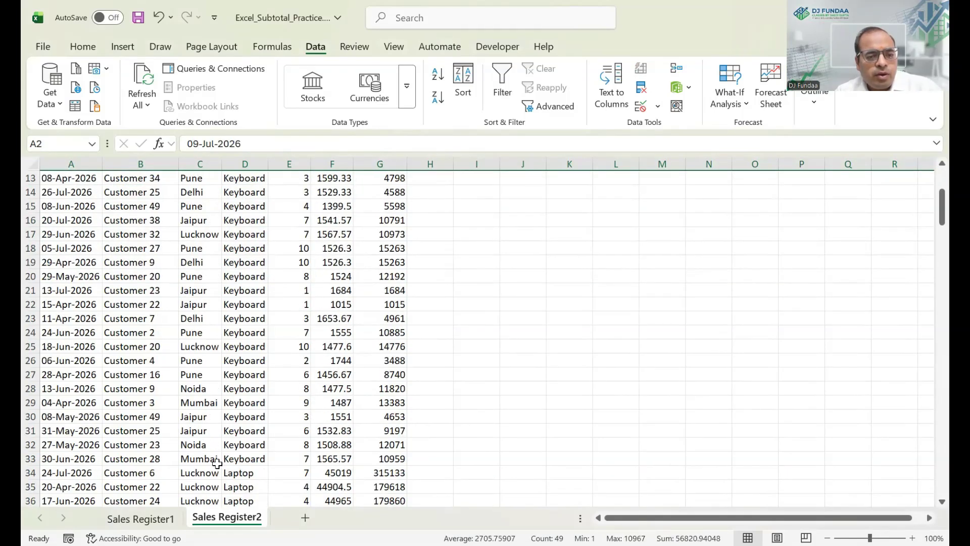
pyautogui.click(229, 472)
pyautogui.hotkey('shift', 'space')
pyautogui.hotkey('alt', 'i')
pyautogui.press('r')
# Group rows 2 to 33, the Keyboard entries, as an outline group of rows.
pyautogui.press('Up')
pyautogui.press('Left')
pyautogui.press('Left')
pyautogui.press('Left')
pyautogui.hotkey('ctrl', 'shift', 'Up')
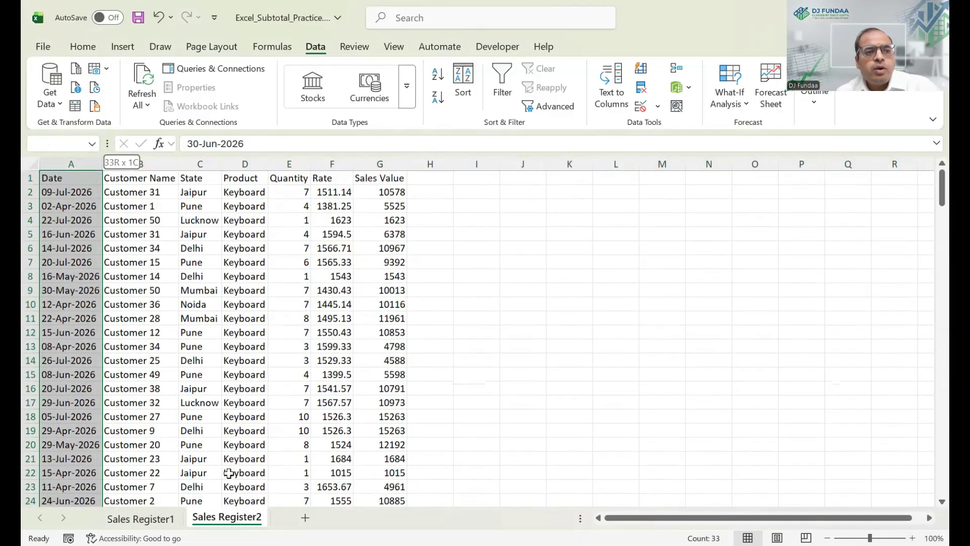
pyautogui.hotkey('shift', 'Down')
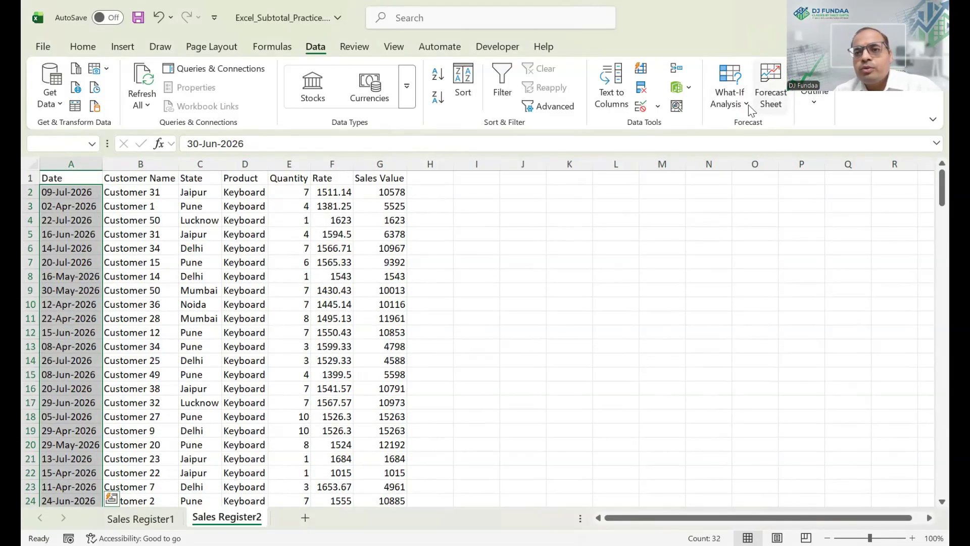
pyautogui.click(814, 97)
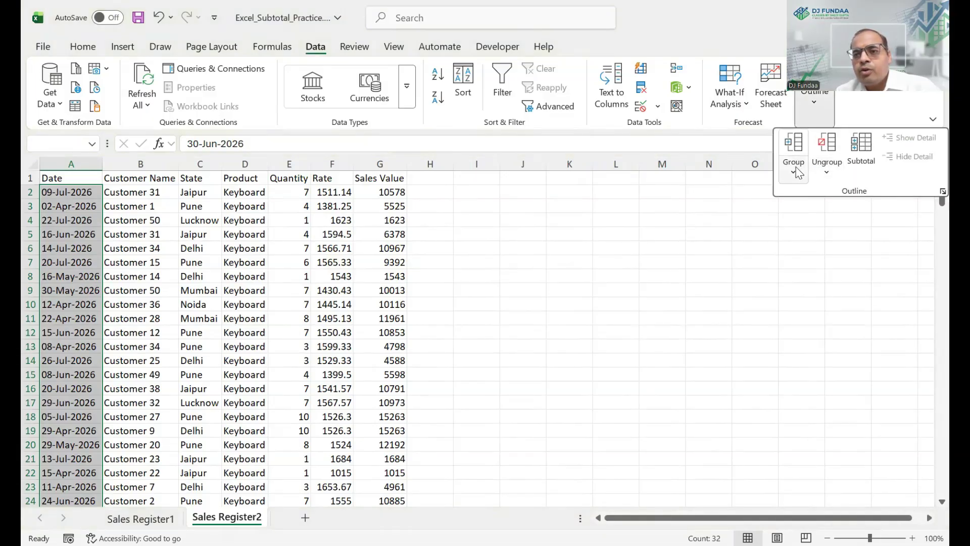
pyautogui.click(796, 171)
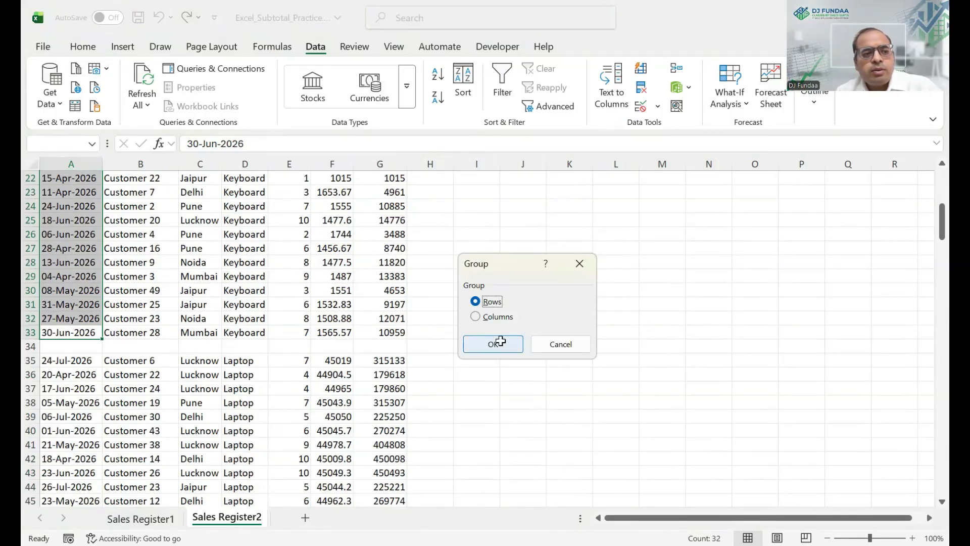
pyautogui.click(500, 341)
# Collapse the Keyboard row group and expand it again to check the grouping.
pyautogui.click(29, 346)
pyautogui.scroll(1, 80, 249)
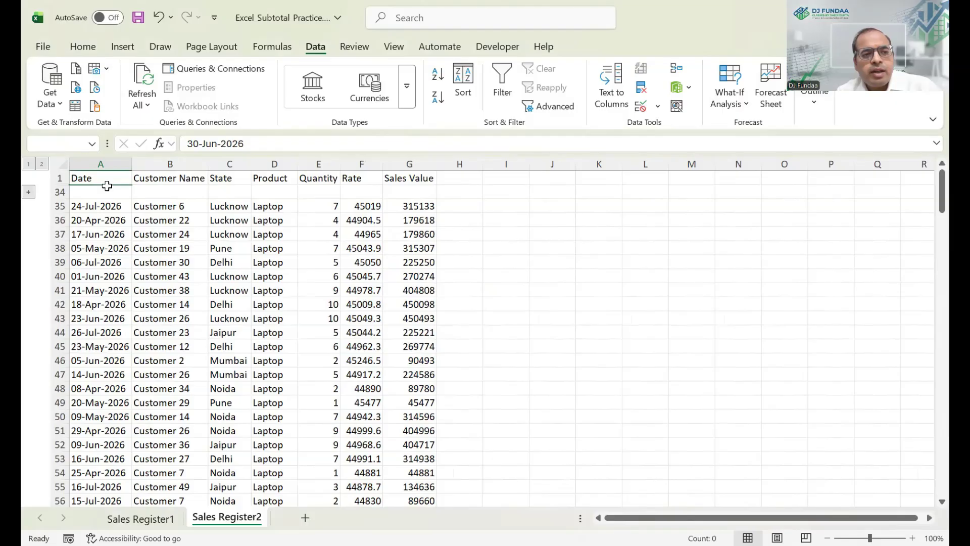
pyautogui.click(28, 193)
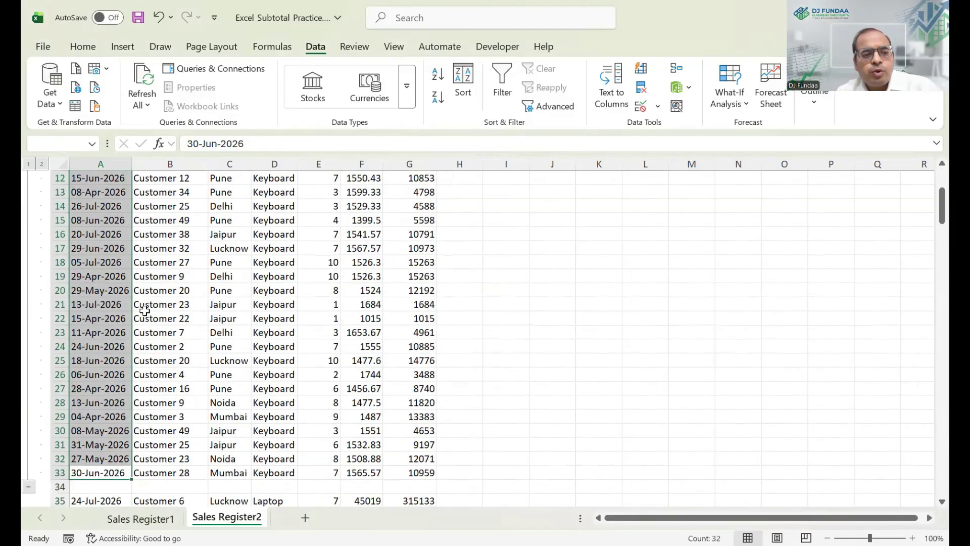
# Enter the label "Keyboard Total" in cell D34 of the blank row.
pyautogui.click(268, 487)
pyautogui.hotkey('ctrl', "'")
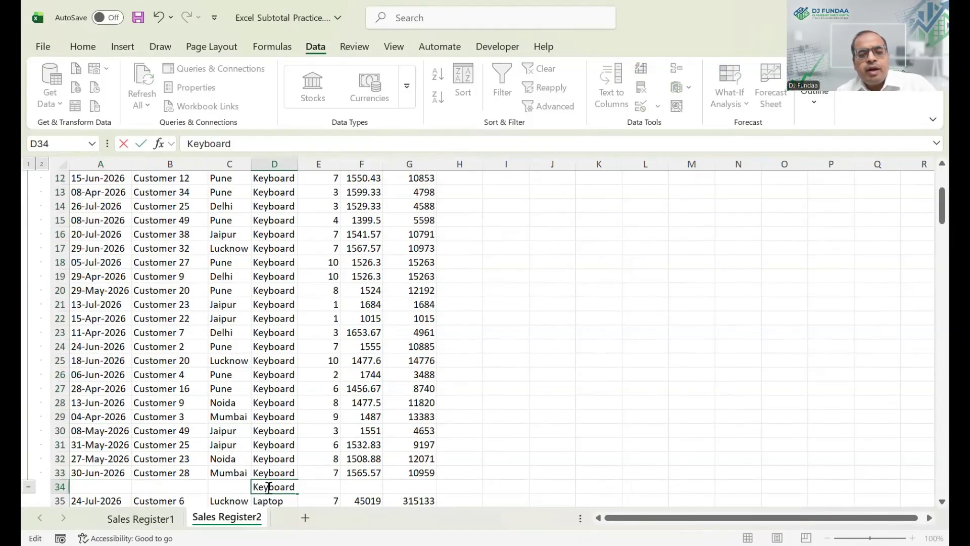
pyautogui.press('Tab')
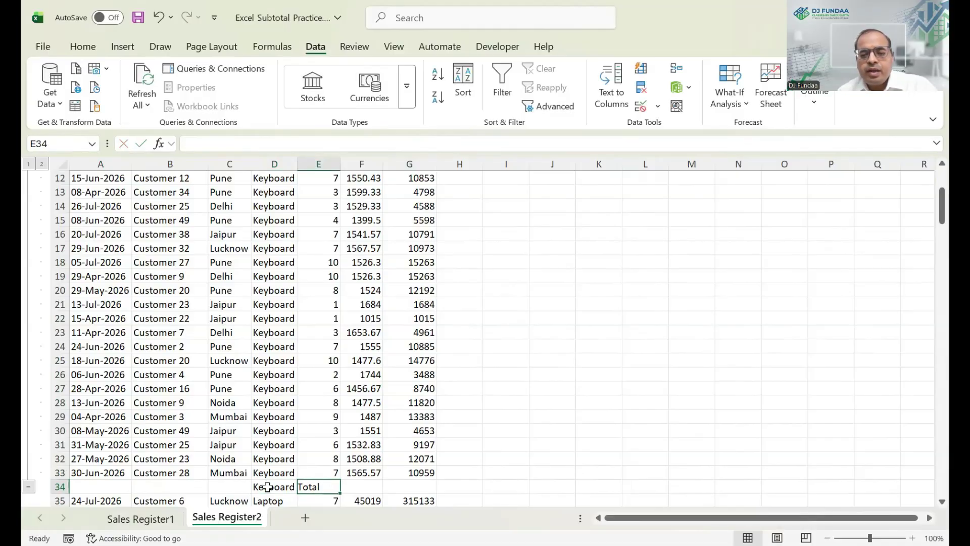
# Enter =SUBTOTAL(9,E2:E33) in cell E34 to total the Keyboard quantities.
pyautogui.hotkey('alt', '=')
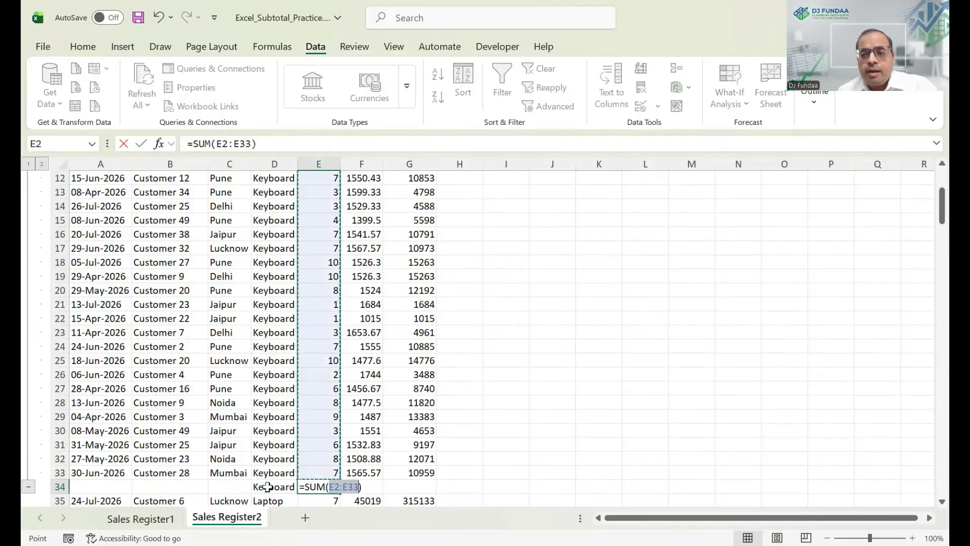
pyautogui.press('Escape')
pyautogui.write('=')
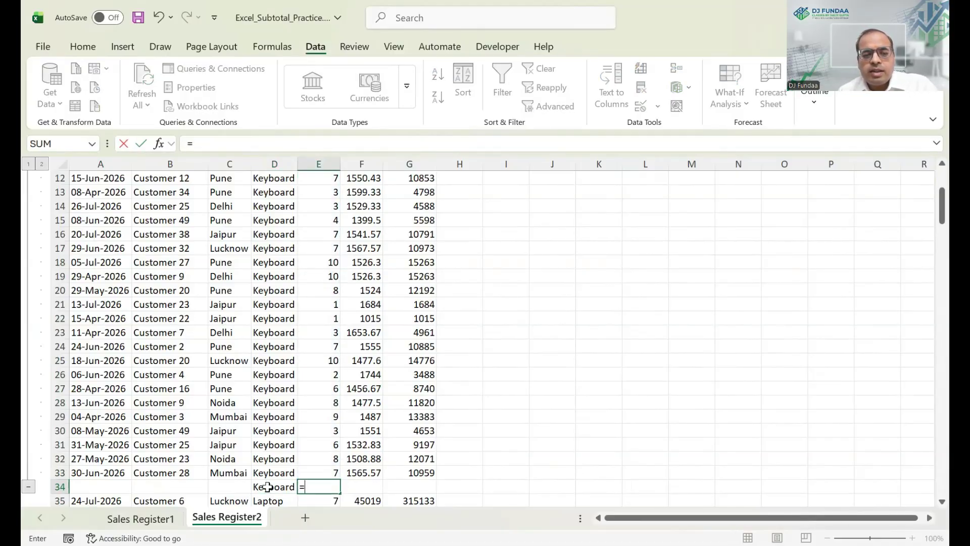
pyautogui.write('sub')
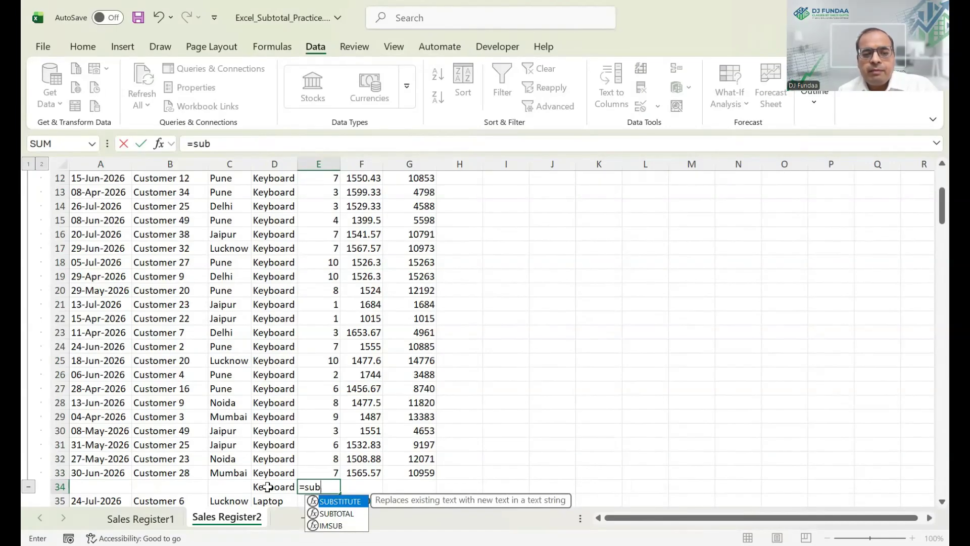
pyautogui.press('Down')
pyautogui.press('Tab')
pyautogui.write('9,')
pyautogui.press('Up')
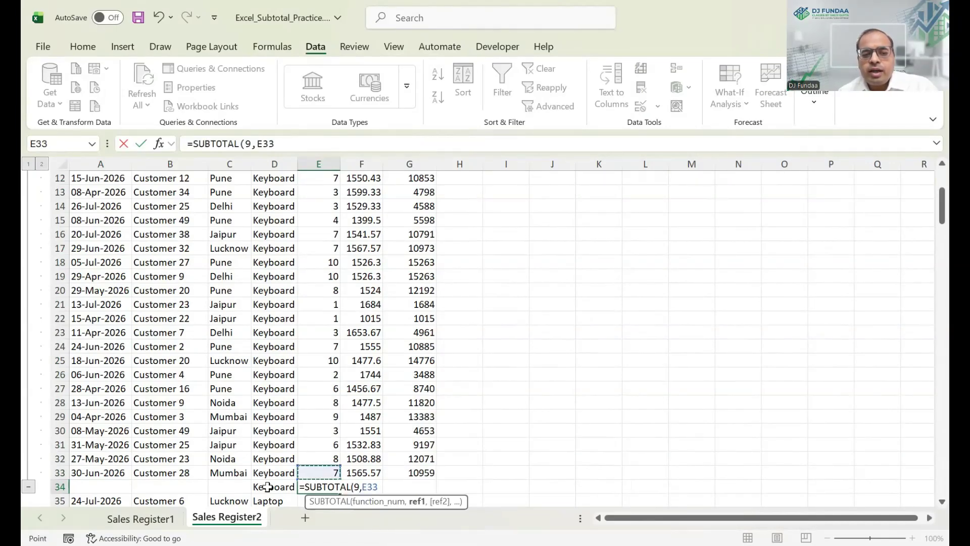
pyautogui.hotkey('ctrl', 'shift', 'Up')
pyautogui.hotkey('shift', 'Down')
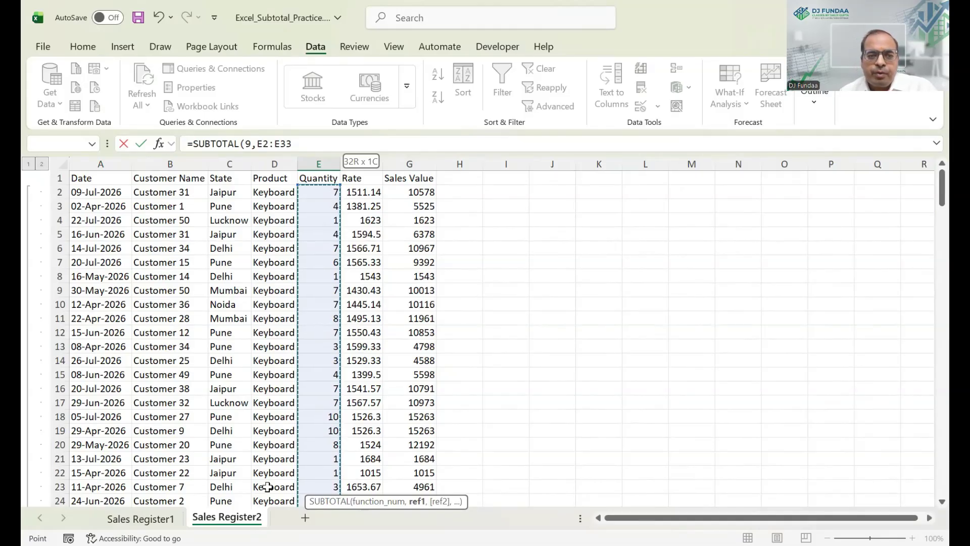
pyautogui.hotkey('ctrl', 'Return')
pyautogui.press('F2')
pyautogui.press('Escape')
# Copy the subtotal formula from E34 to G34 so it totals the Keyboard sales values in G2:G33.
pyautogui.hotkey('ctrl', 'c')
pyautogui.press('Right')
pyautogui.press('Right')
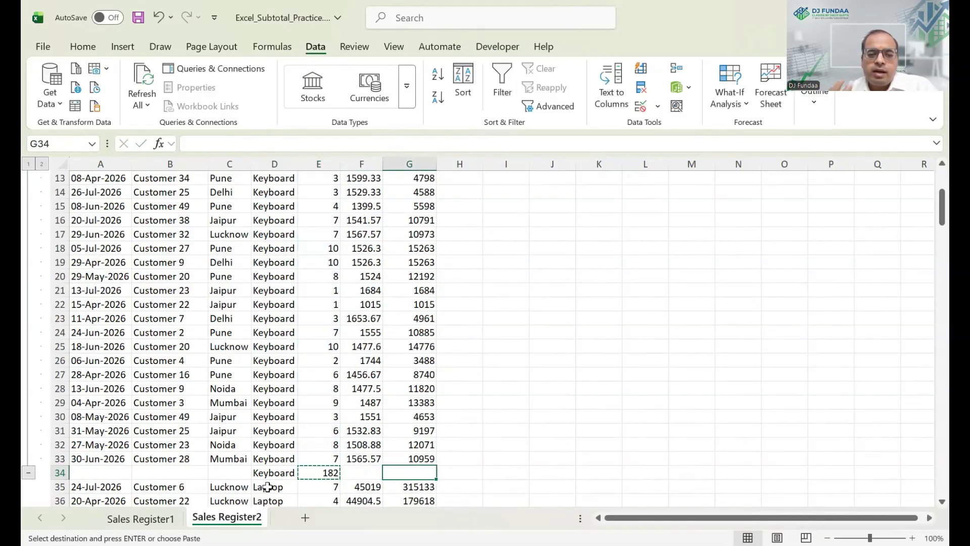
pyautogui.hotkey('ctrl', 'v')
pyautogui.press('Escape')
pyautogui.press('F2')
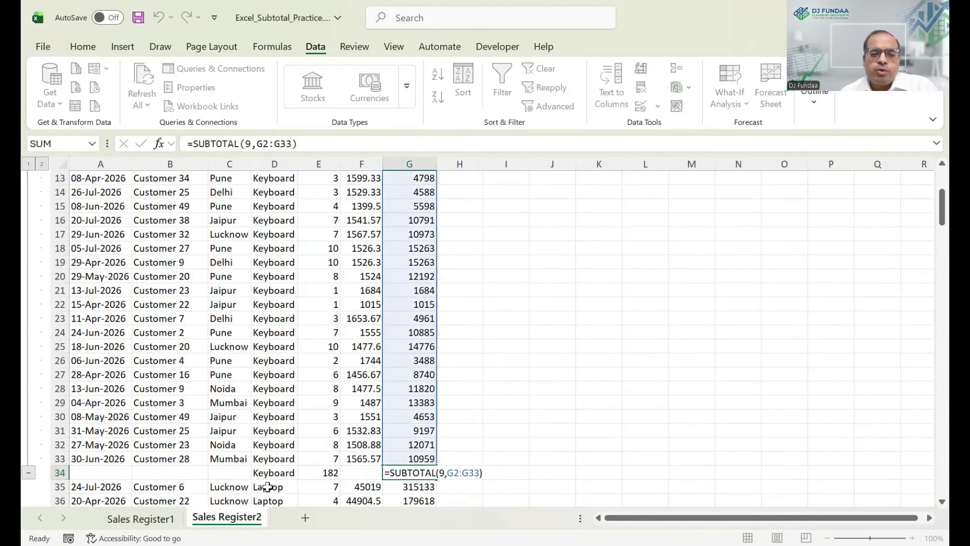
pyautogui.press('Return')
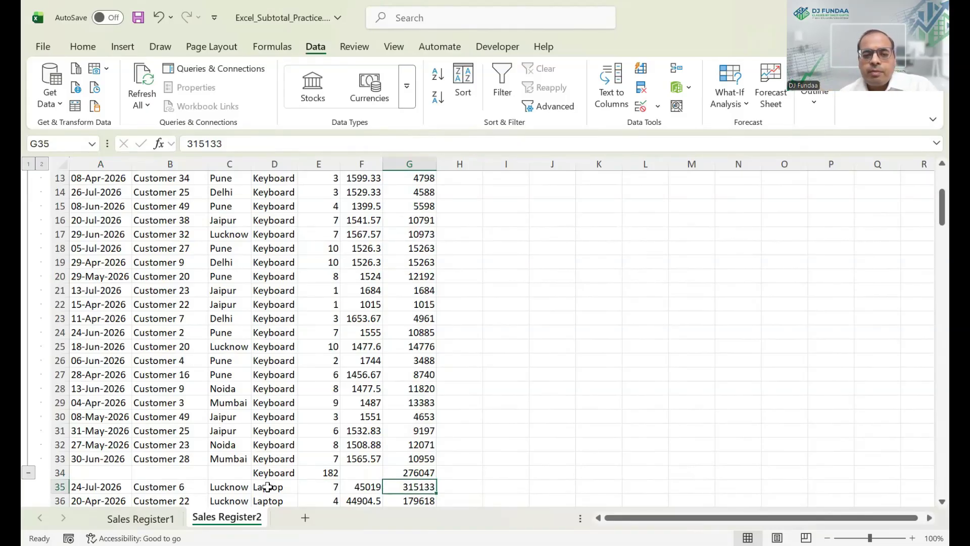
# Make the Keyboard Total row bold and fit the Product column's width to its contents.
pyautogui.press('Up')
pyautogui.hotkey('shift', 'space')
pyautogui.hotkey('ctrl', 'b')
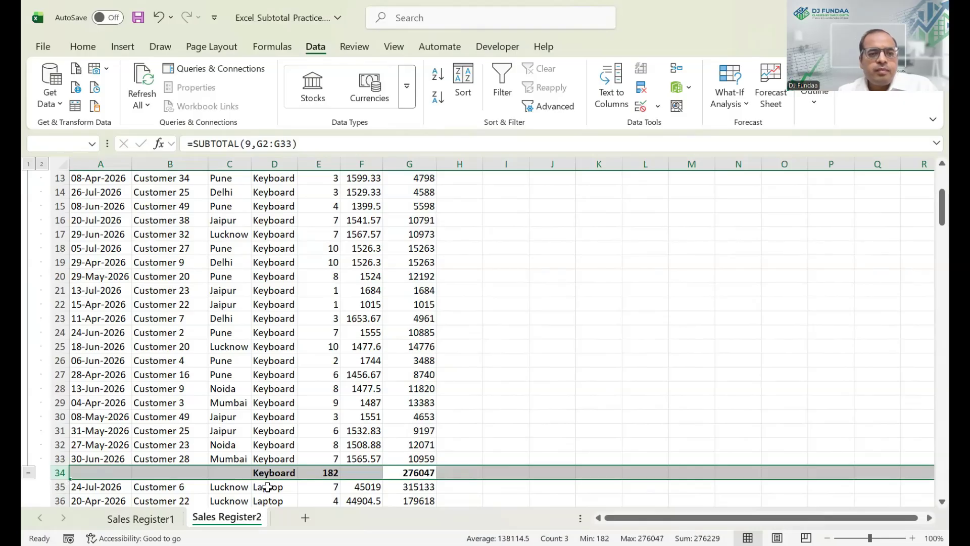
pyautogui.doubleClick(304, 164)
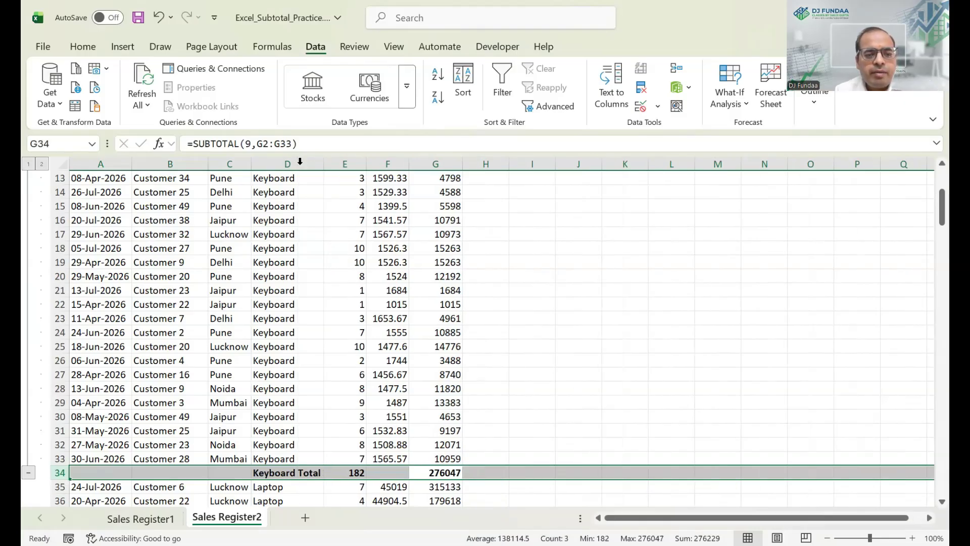
# Enter the formula =G34/E34 in cell F34 to calculate the average Keyboard rate.
pyautogui.click(354, 346)
pyautogui.click(435, 454)
pyautogui.press('Down')
pyautogui.press('F2')
pyautogui.press('Escape')
pyautogui.press('Left')
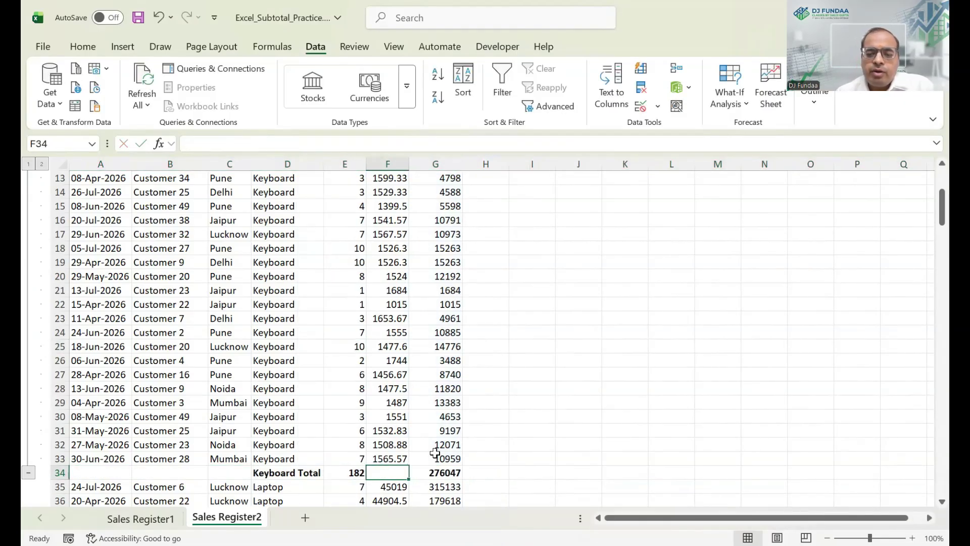
pyautogui.write('=G34/E34')
pyautogui.press('Return')
pyautogui.press('Up')
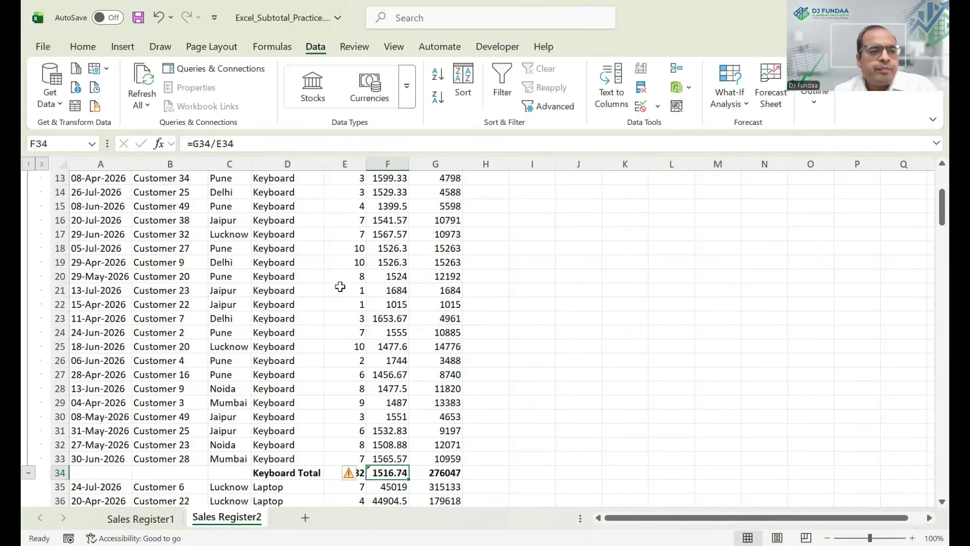
# Apply comma style to the Quantity, Rate and Sales Value columns and fit their widths to the contents.
pyautogui.scroll(4, 340, 287)
pyautogui.scroll(-3, 347, 280)
pyautogui.moveTo(348, 163); pyautogui.dragTo(434, 162)
pyautogui.hotkey('alt', 'h')
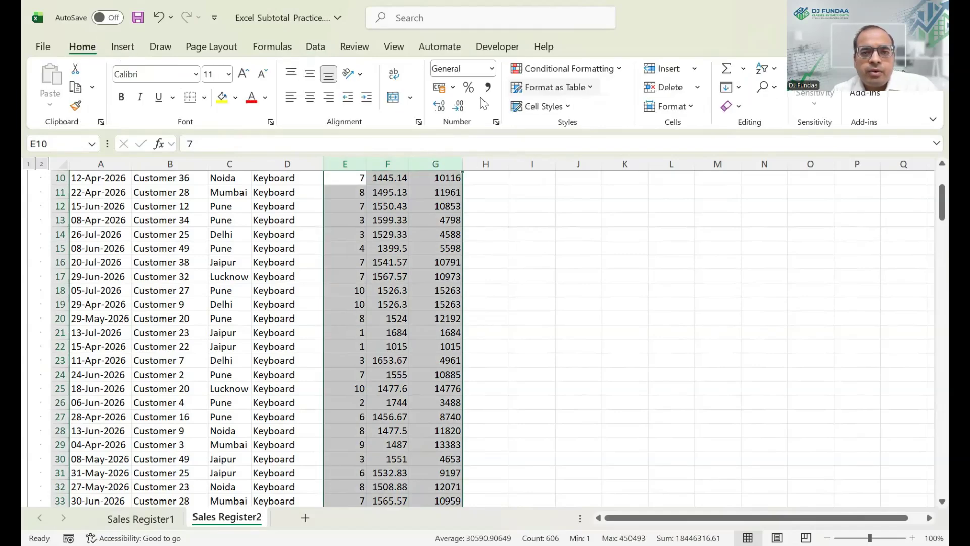
pyautogui.press('k')
pyautogui.doubleClick(414, 164)
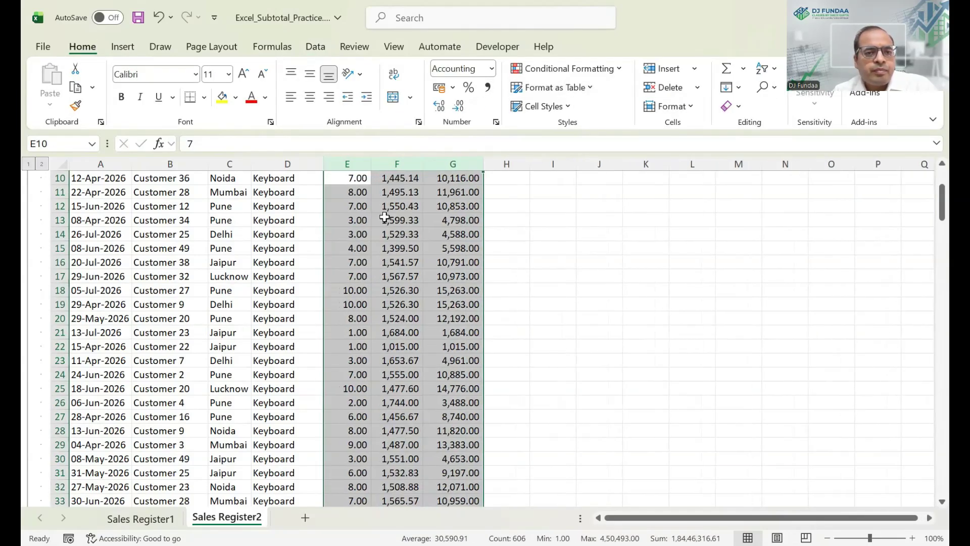
pyautogui.click(394, 220)
pyautogui.scroll(-7, 207, 356)
pyautogui.scroll(5, 56, 298)
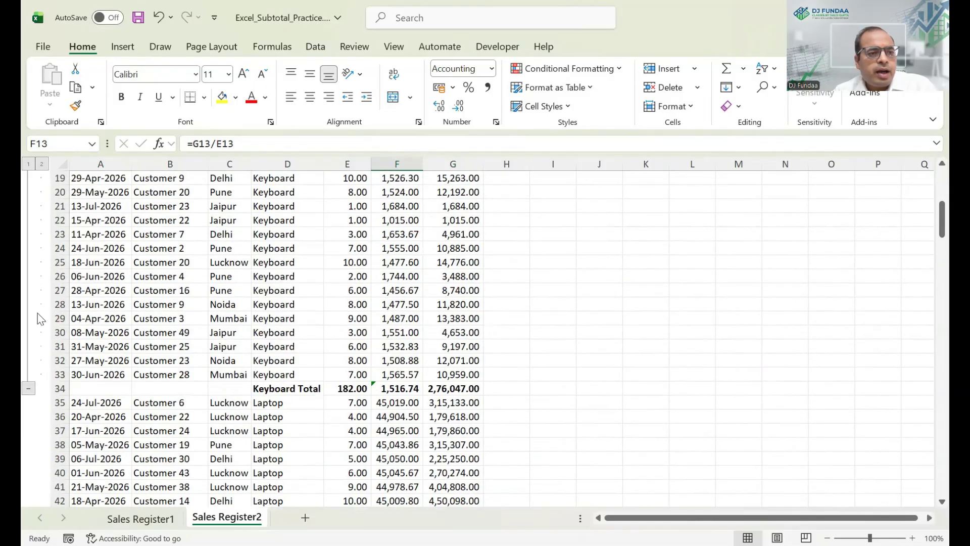
# Collapse and expand the Keyboard rows, with the group toggle and the outline levels, to examine the manual subtotal.
pyautogui.click(29, 431)
pyautogui.scroll(1, 174, 342)
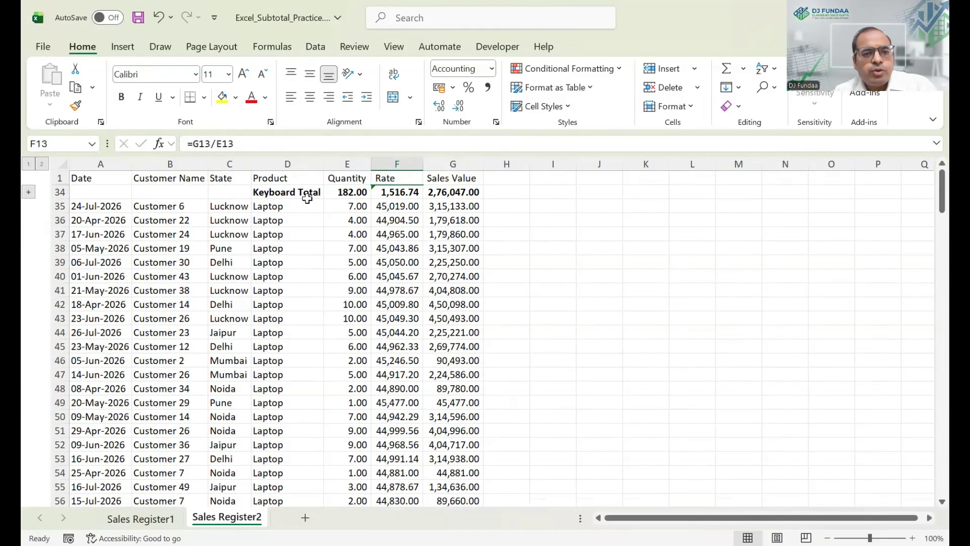
pyautogui.click(303, 194)
pyautogui.click(29, 192)
pyautogui.scroll(-9, 299, 308)
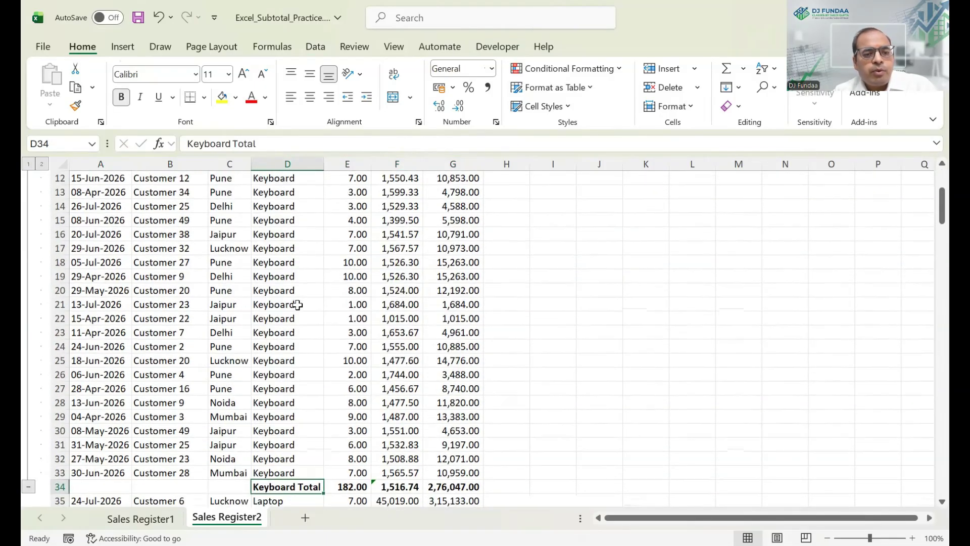
pyautogui.scroll(9, 45, 245)
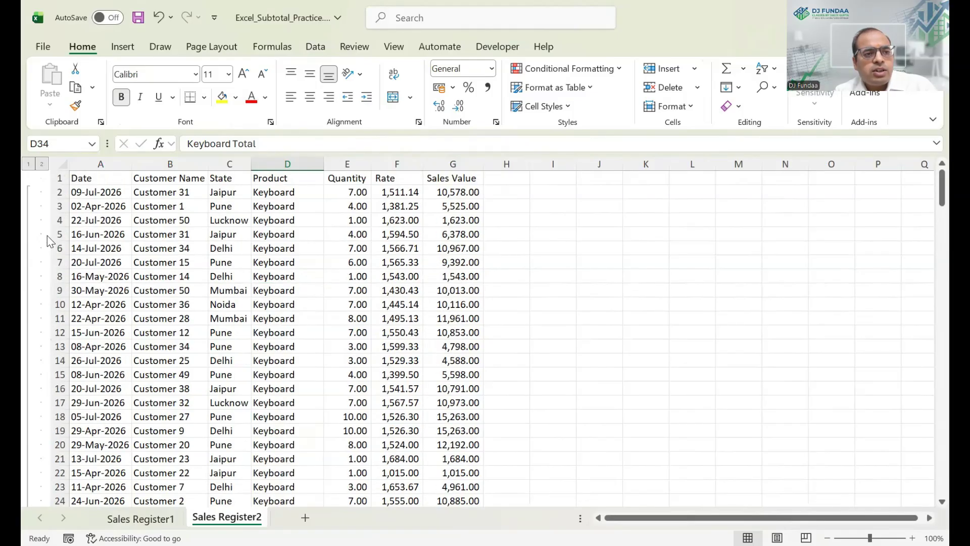
pyautogui.click(29, 164)
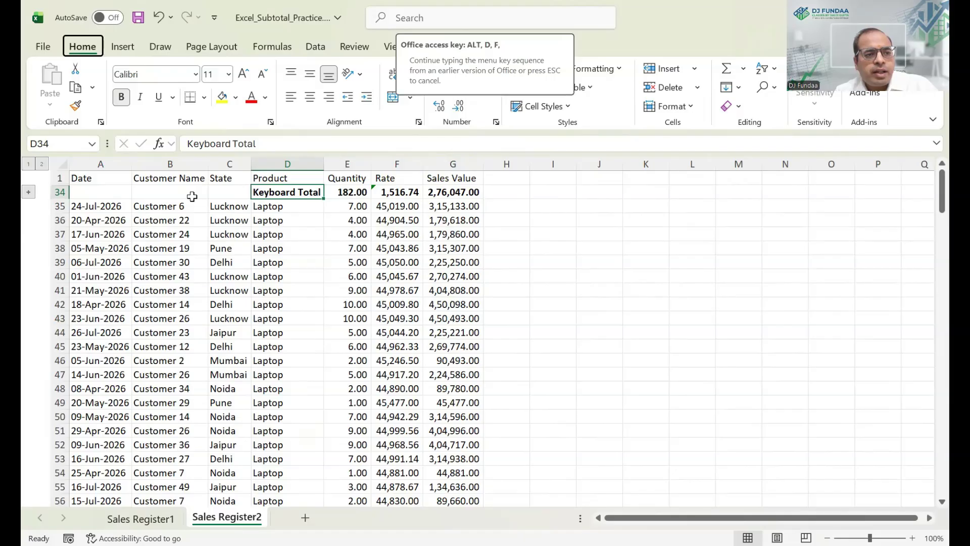
pyautogui.click(41, 163)
pyautogui.scroll(-6, 238, 342)
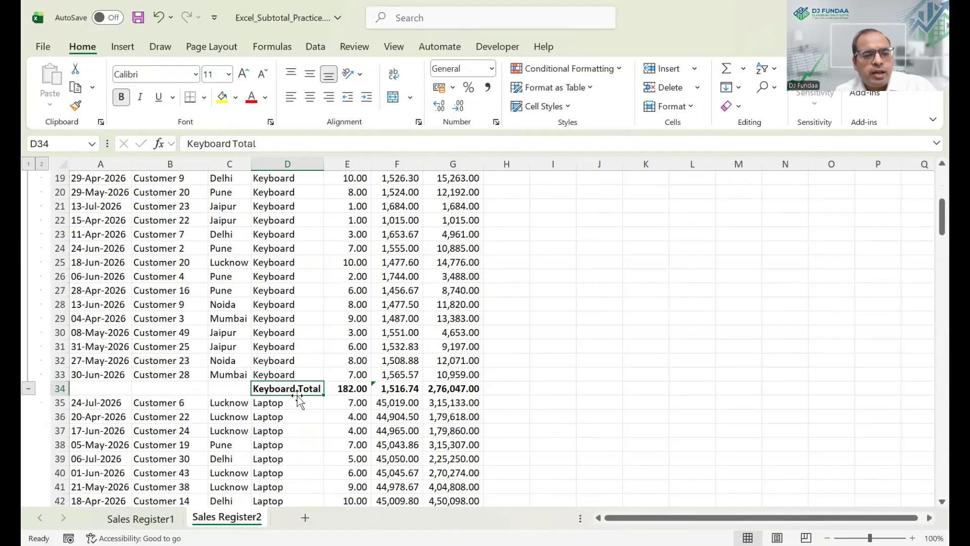
pyautogui.scroll(6, 286, 345)
pyautogui.click(286, 291)
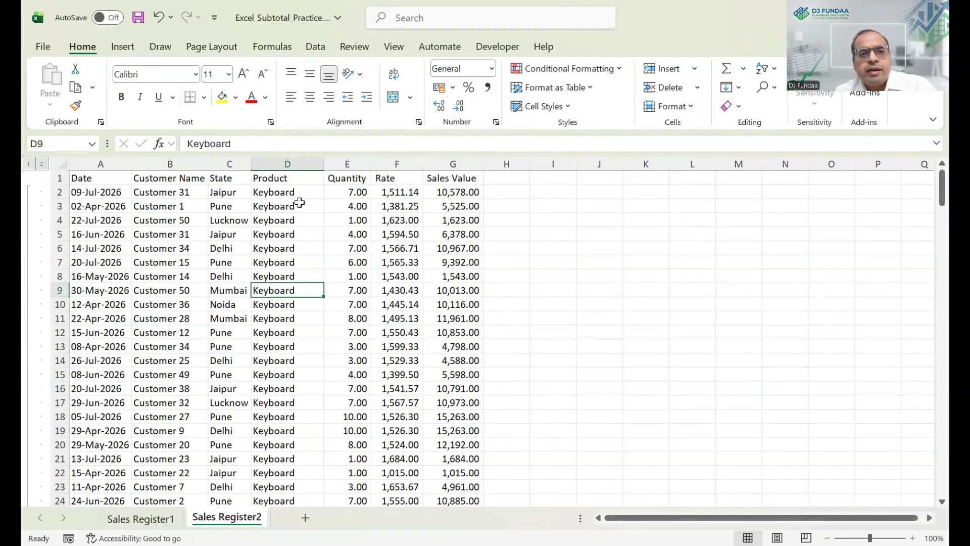
# Ungroup the Keyboard rows 2 to 33 to remove their outline from Sales Register2.
pyautogui.click(316, 46)
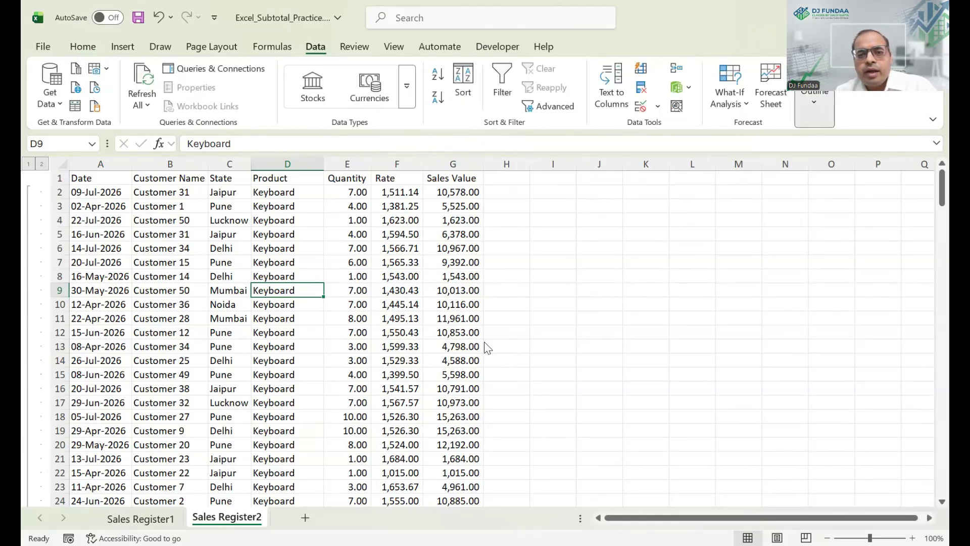
pyautogui.moveTo(99, 194); pyautogui.dragTo(101, 321)
pyautogui.scroll(-5, 101, 399)
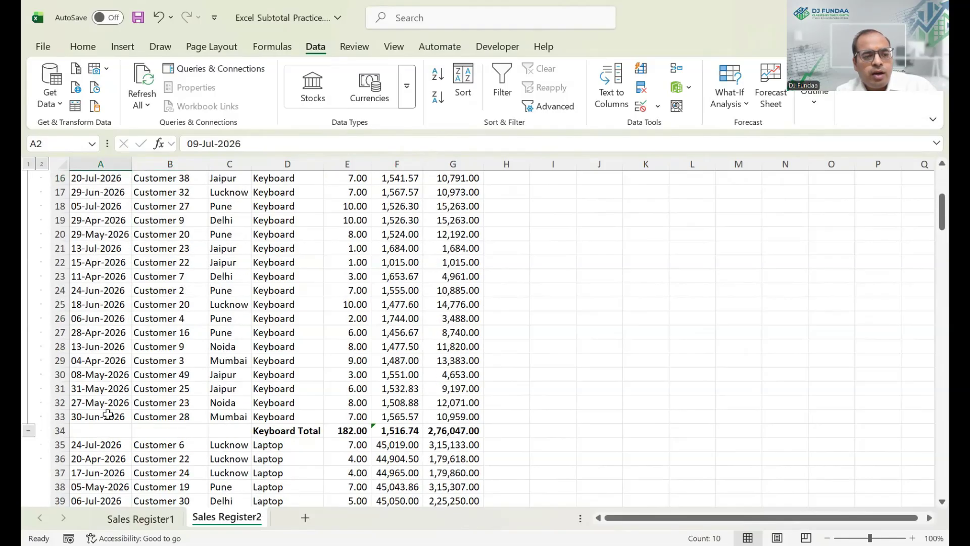
pyautogui.keyDown('shift'); pyautogui.click(108, 415); pyautogui.keyUp('shift')
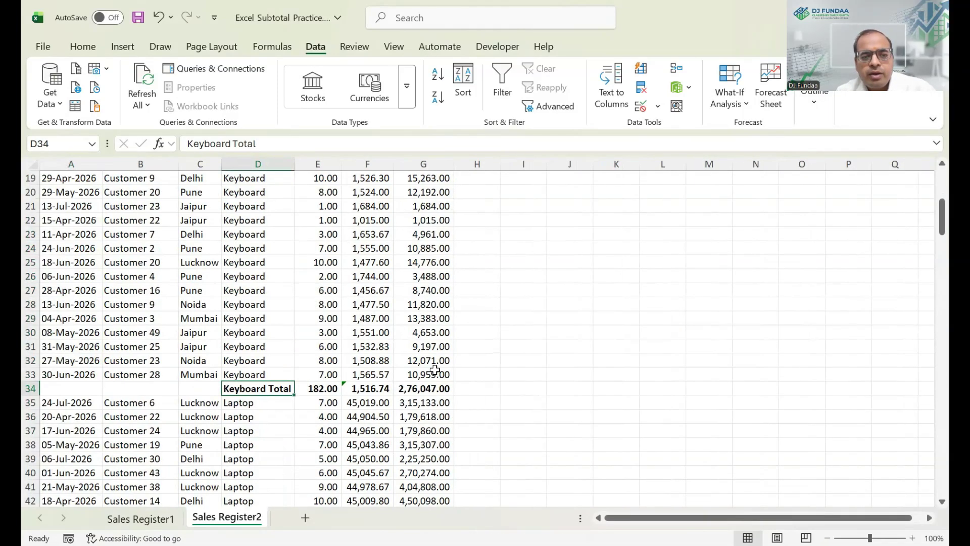
pyautogui.hotkey('shift', 'space')
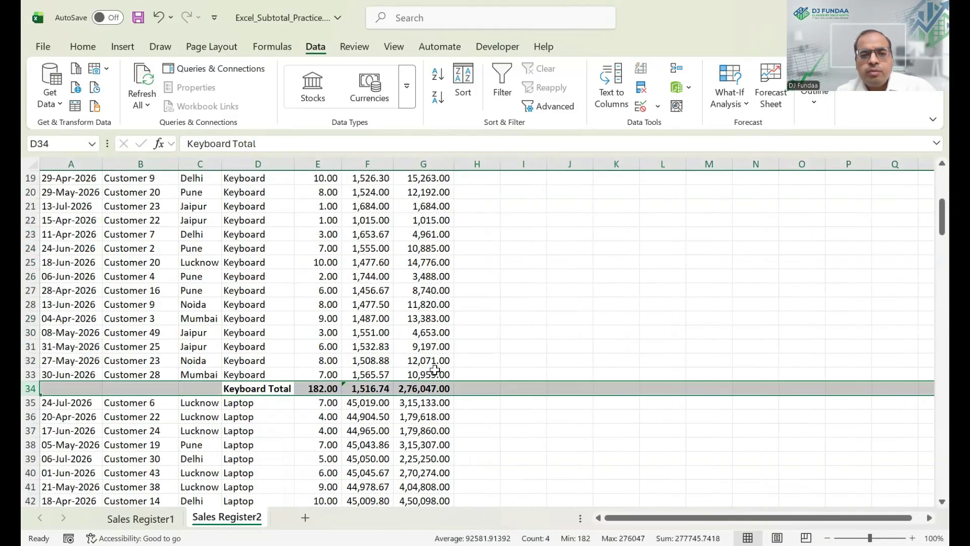
pyautogui.click(334, 331)
pyautogui.hotkey('ctrl', 'Home')
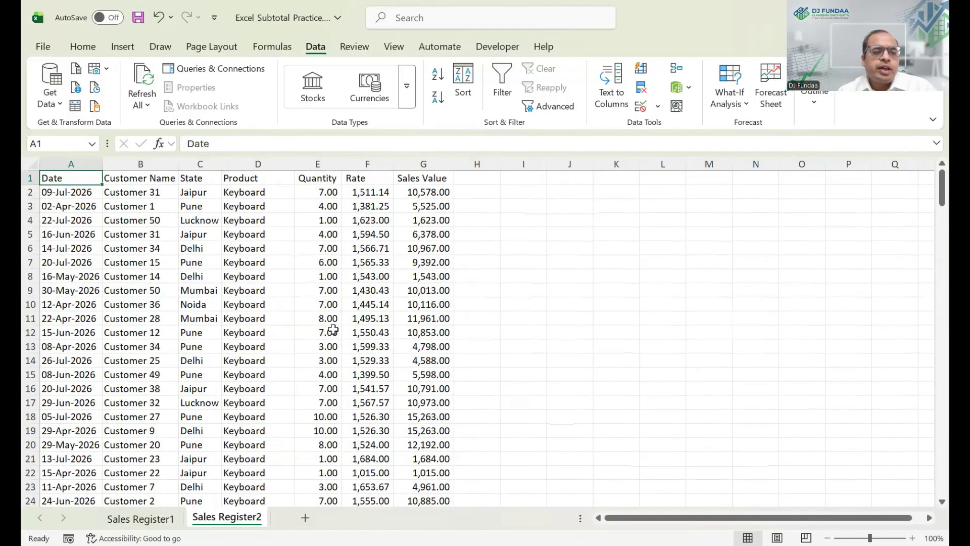
# Switch to the Sales Register1 sheet and look through the branch-wise records and subtotals down to the grand total.
pyautogui.hotkey('ctrl', 'pageup')
pyautogui.press('Up')
pyautogui.press('Down')
pyautogui.press('Left')
pyautogui.press('Left')
pyautogui.hotkey('ctrl', 'Down')
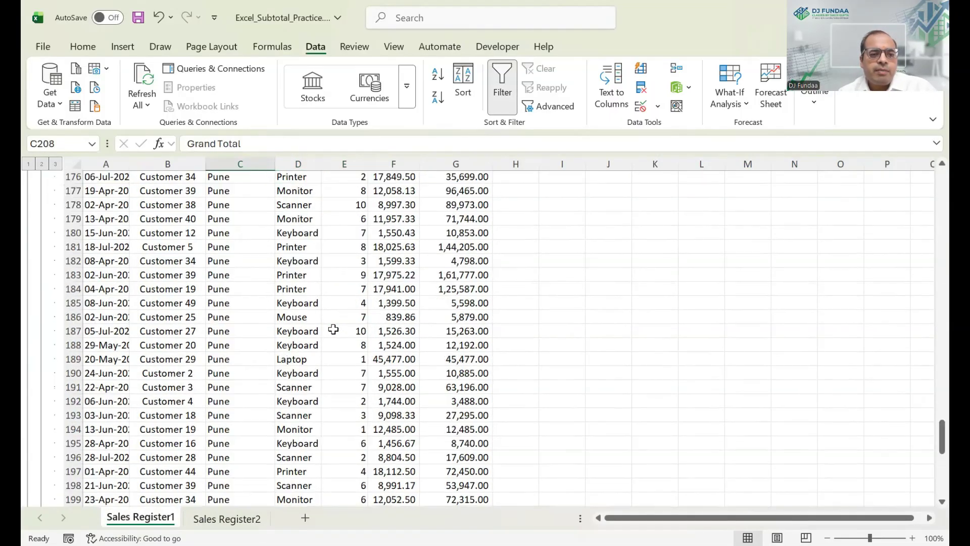
pyautogui.press('Up')
pyautogui.press('Up')
pyautogui.hotkey('ctrl', 'Up')
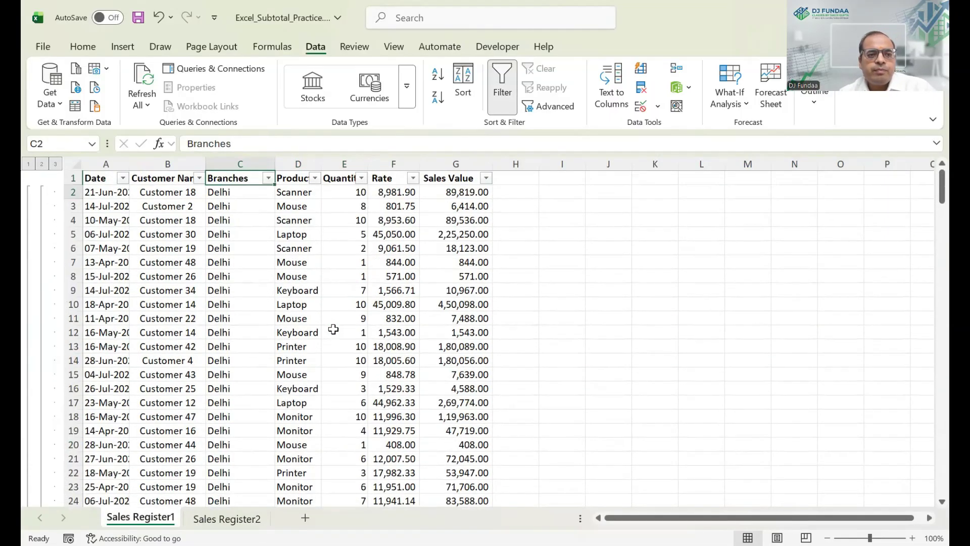
pyautogui.press('Down')
pyautogui.press('pagedown')
pyautogui.press('Down')
pyautogui.hotkey('ctrl', 'Up')
pyautogui.press('Right')
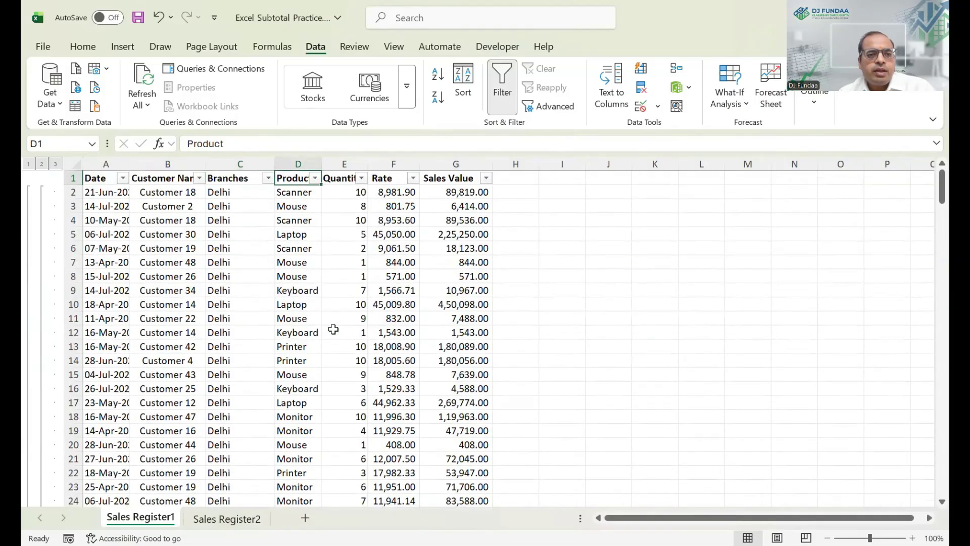
# Sort the Delhi branch records in Sales Register1 by their product names, A to Z.
pyautogui.press('Left')
pyautogui.press('Left')
pyautogui.press('Left')
pyautogui.press('Down')
pyautogui.hotkey('ctrl', 'shift', 'Right')
pyautogui.hotkey('ctrl', 'shift', 'Down')
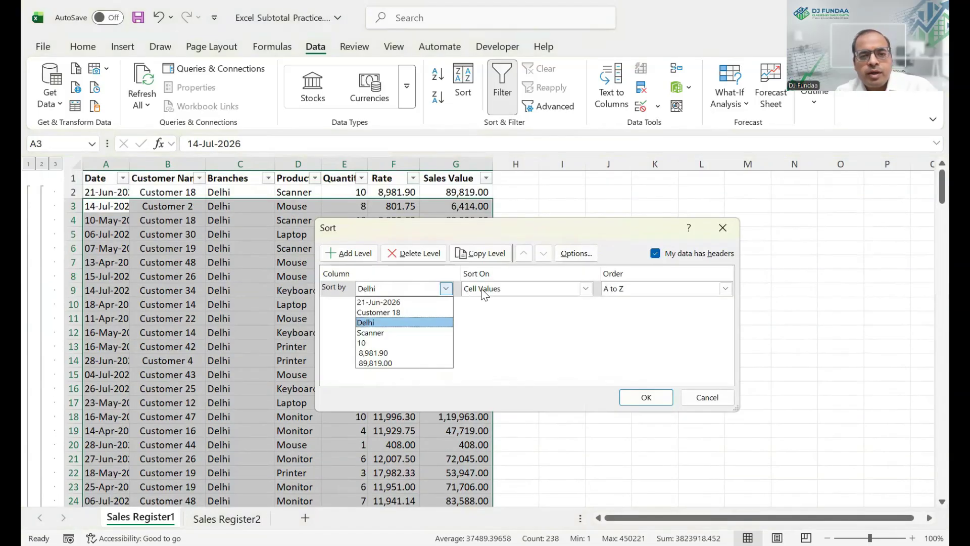
pyautogui.click(482, 290)
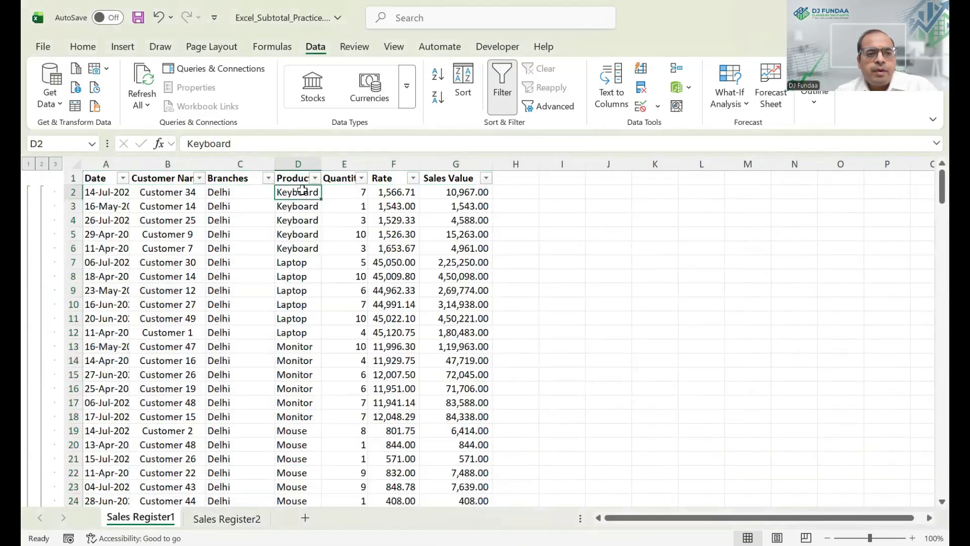
# Group rows 2 to 6, the Delhi Keyboard entries, as a nested outline group of rows.
pyautogui.moveTo(303, 192); pyautogui.dragTo(297, 247)
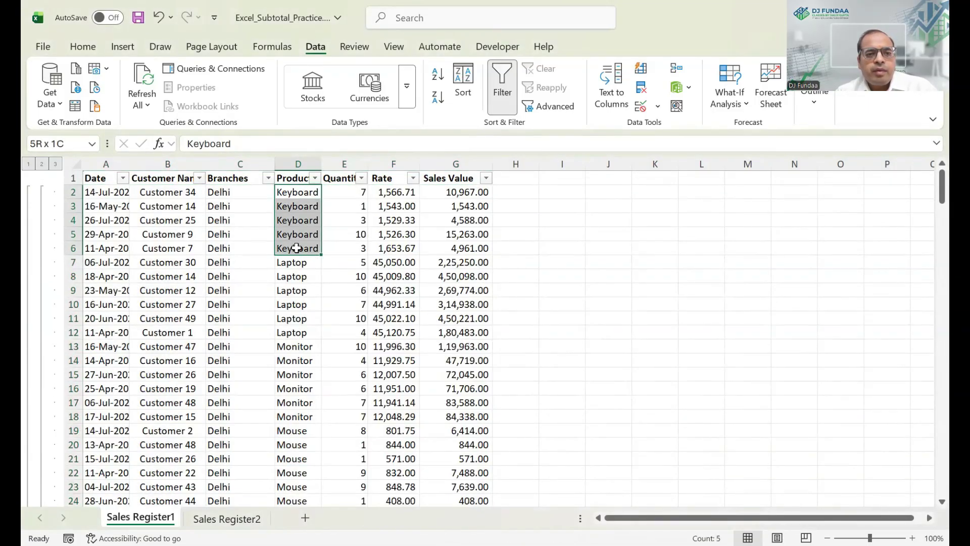
pyautogui.click(814, 99)
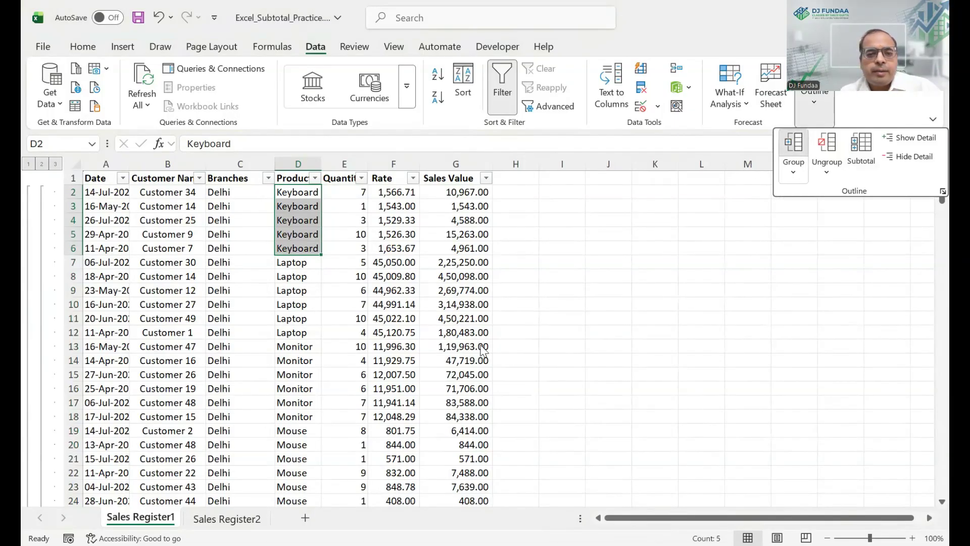
pyautogui.click(791, 175)
pyautogui.press('Return')
# Insert a blank row at row 7, between the last Delhi Keyboard entry and the first Laptop entry.
pyautogui.click(303, 266)
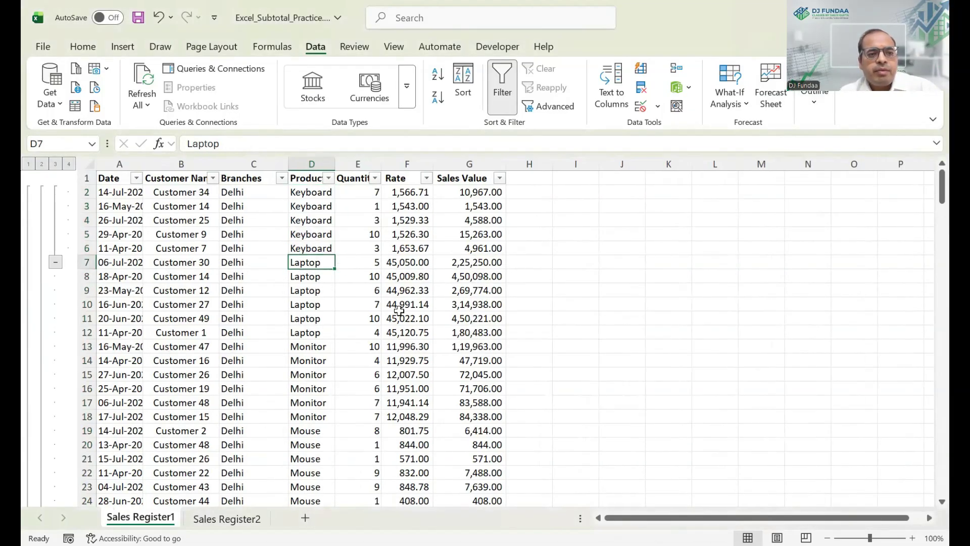
pyautogui.hotkey('shift', 'space')
pyautogui.hotkey('ctrl', 'shift', '+')
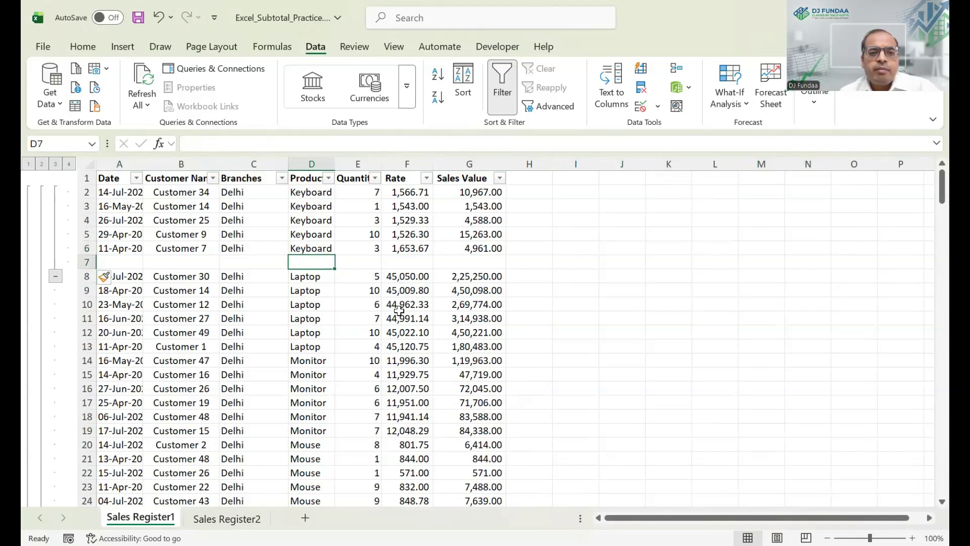
# Label the Product cell of row 7 "Keyboard Delhi" and enter =SUBTOTAL(9,E2:E6) in that row's Quantity cell.
pyautogui.write('Keyboard')
pyautogui.press('Tab')
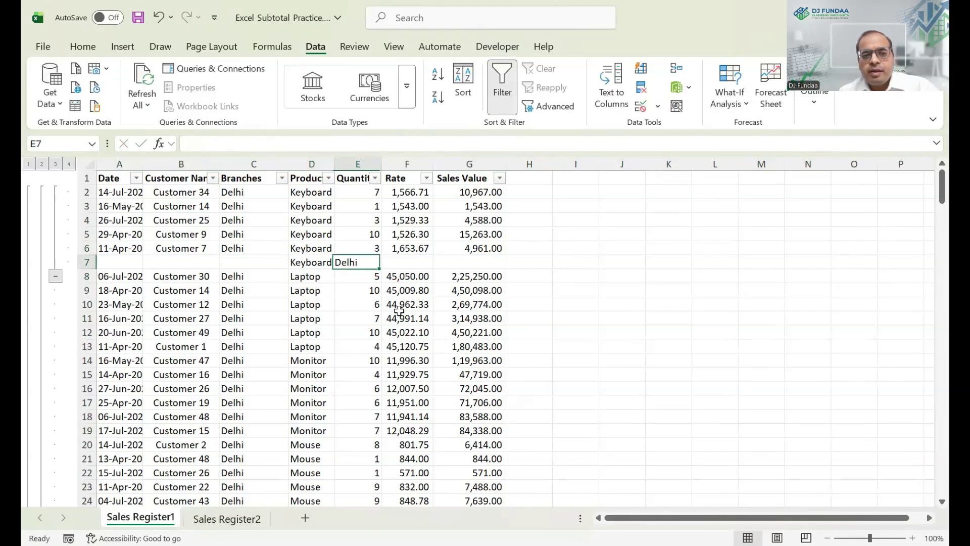
pyautogui.write('=')
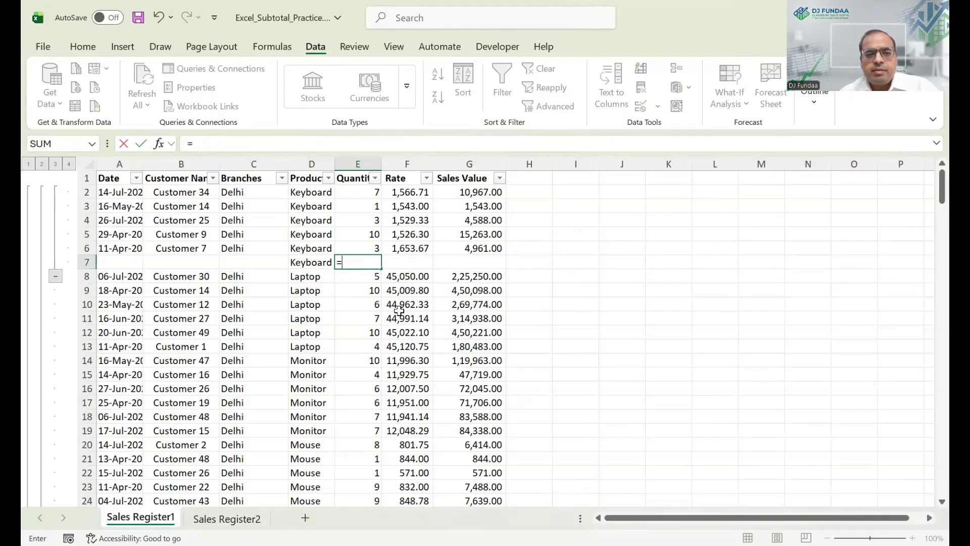
pyautogui.write('SUBTOTAL(9,')
pyautogui.press('Up')
pyautogui.hotkey('shift', 'Up')
pyautogui.hotkey('shift', 'Up')
pyautogui.hotkey('shift', 'Up')
pyautogui.hotkey('shift', 'Up')
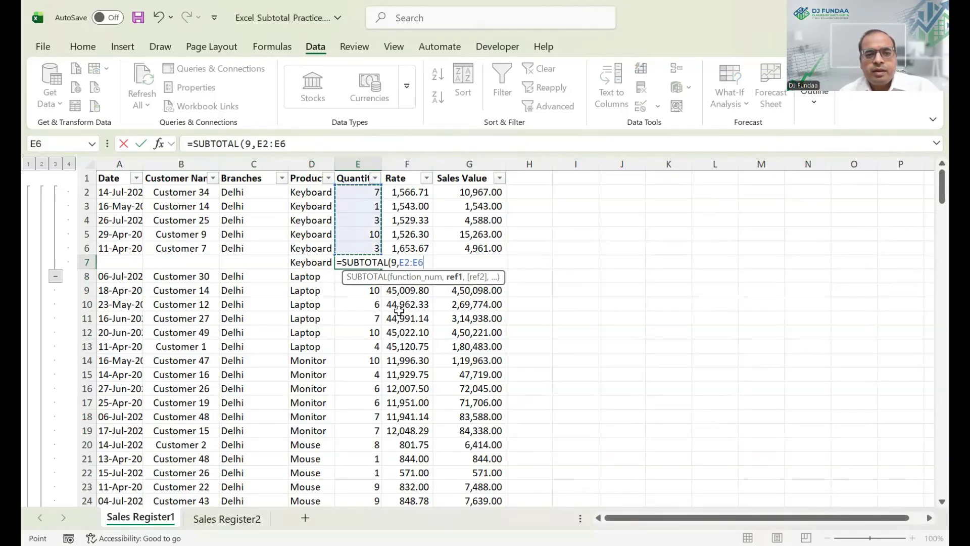
pyautogui.press('Return')
# Copy the Quantity subtotal formula into G7 for Sales Value and apply the Comma Style number format to E7:G7.
pyautogui.press('Up')
pyautogui.hotkey('ctrl', 'c')
pyautogui.press('Right')
pyautogui.press('Right')
pyautogui.press('Return')
pyautogui.hotkey('shift', 'Left')
pyautogui.hotkey('shift', 'Left')
pyautogui.click(83, 47)
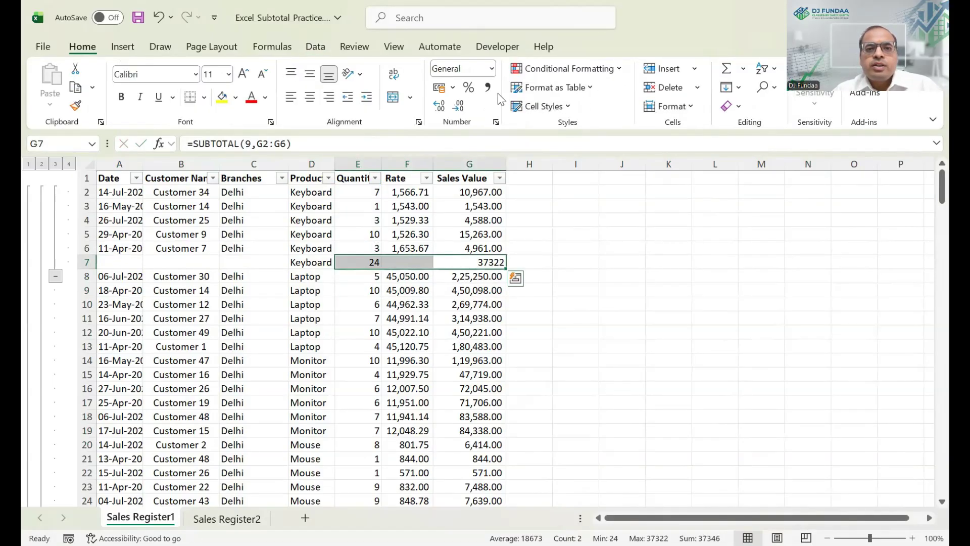
pyautogui.click(488, 88)
# Widen the Product column to fit its contents and make the Keyboard Delhi subtotal row bold.
pyautogui.click(331, 262)
pyautogui.doubleClick(334, 164)
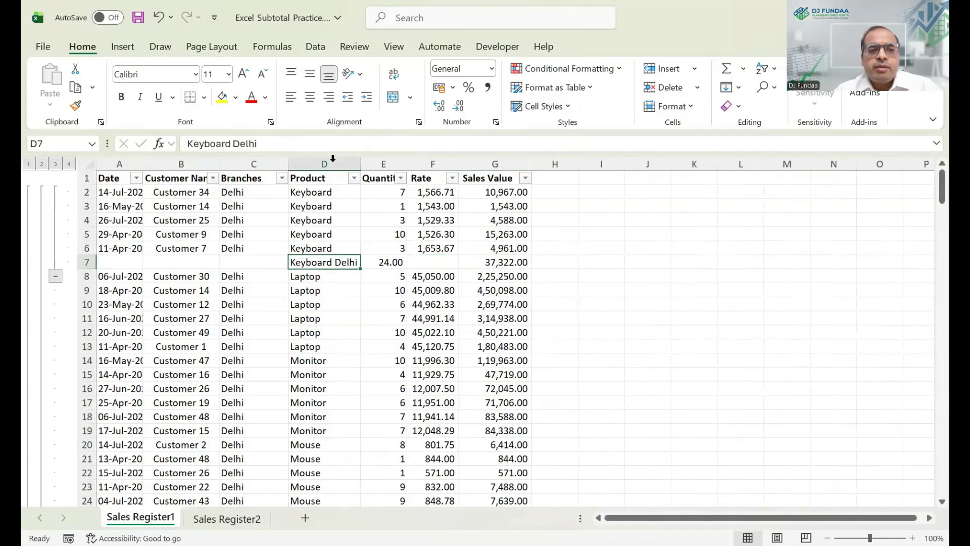
pyautogui.hotkey('shift', 'space')
pyautogui.hotkey('ctrl', 'b')
pyautogui.click(374, 278)
pyautogui.click(380, 261)
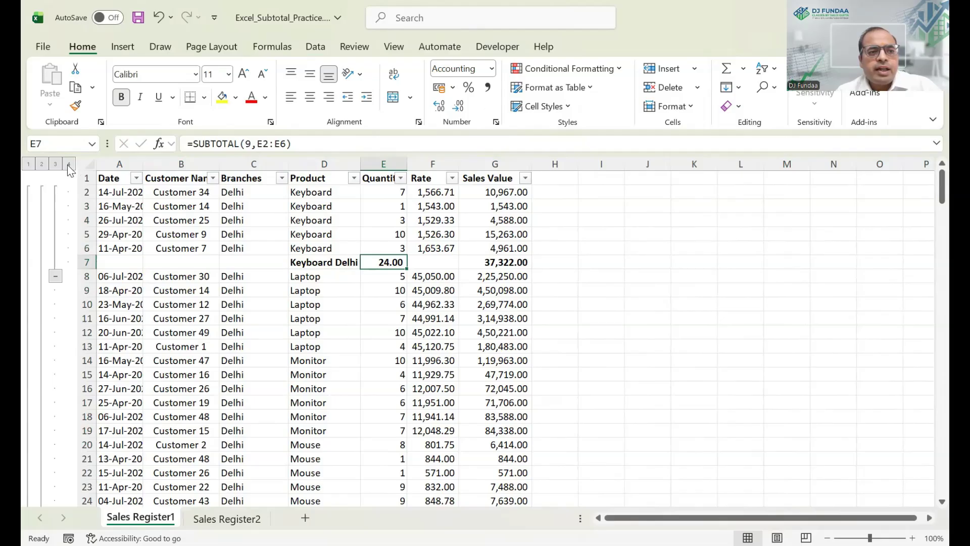
# Check what the nested Keyboard group collapses, and ungroup rows 2 to 6.
pyautogui.click(55, 276)
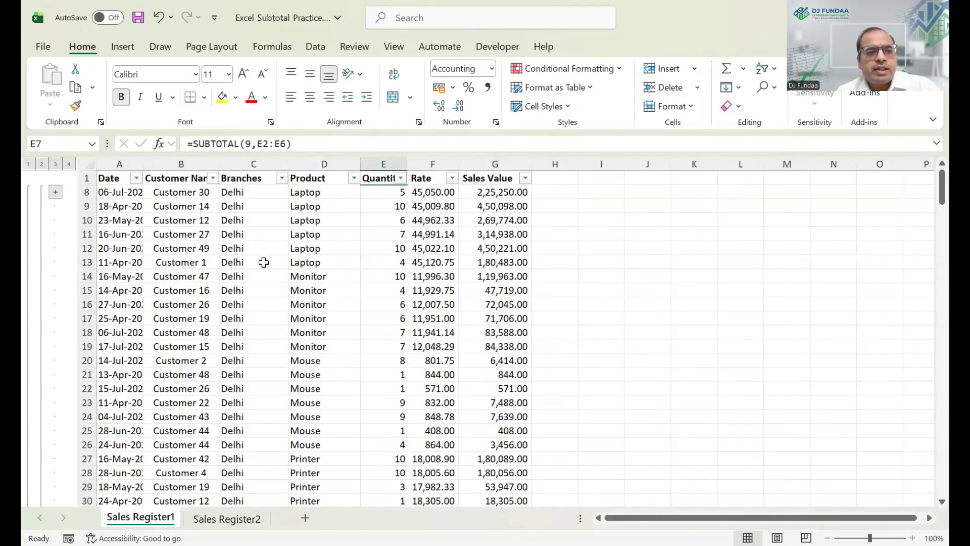
pyautogui.click(55, 192)
pyautogui.moveTo(128, 197); pyautogui.dragTo(134, 248)
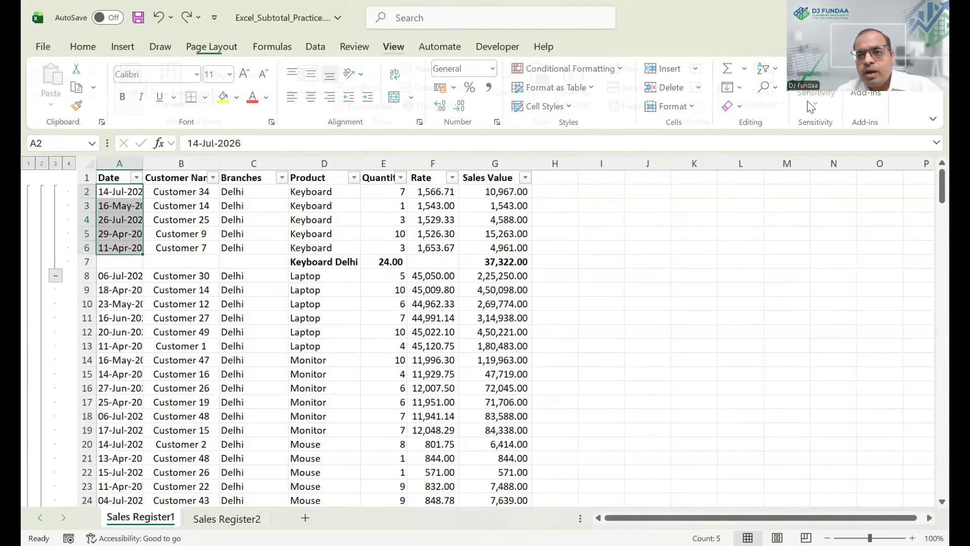
pyautogui.click(391, 48)
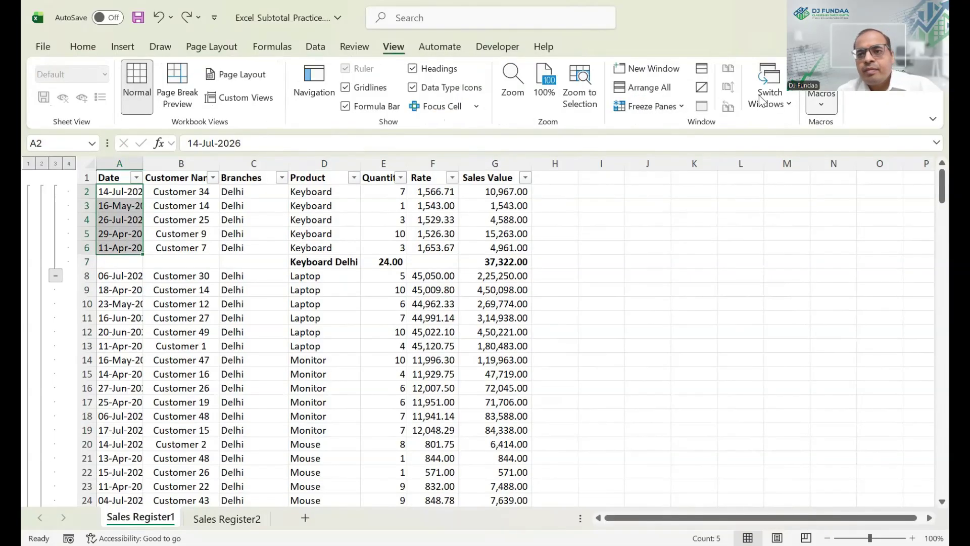
pyautogui.click(824, 100)
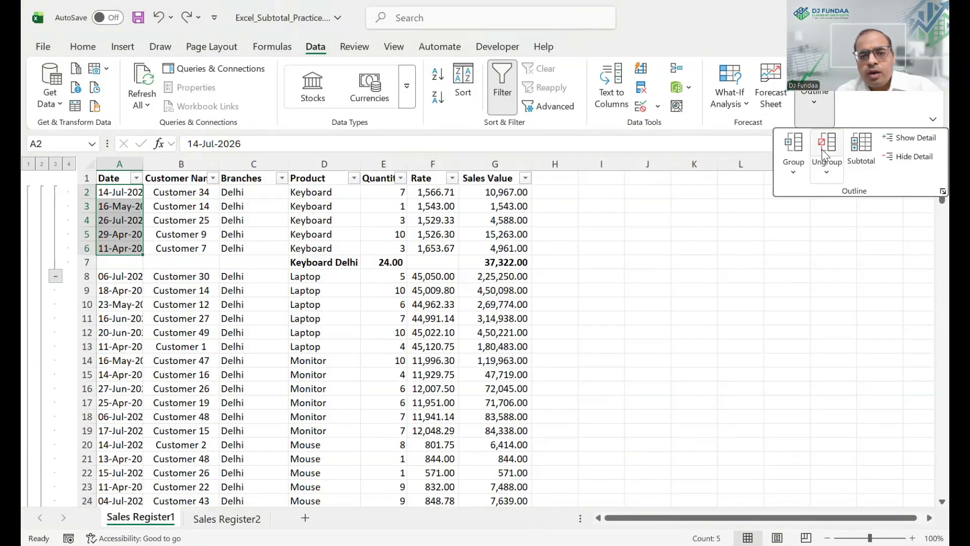
pyautogui.click(134, 265)
# Group rows 2 to 6 again as rows so the group ends at the Keyboard Delhi subtotal.
pyautogui.moveTo(102, 192); pyautogui.dragTo(106, 252)
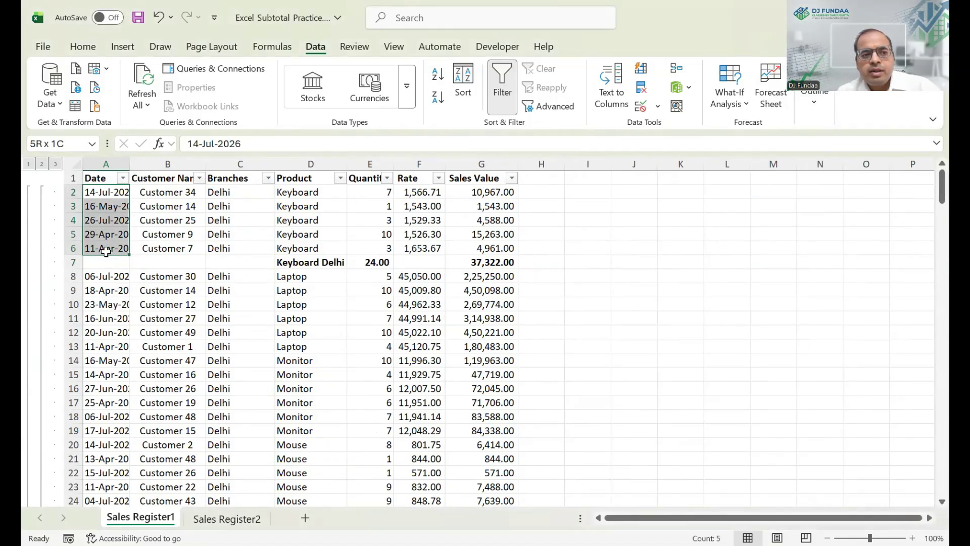
pyautogui.click(822, 101)
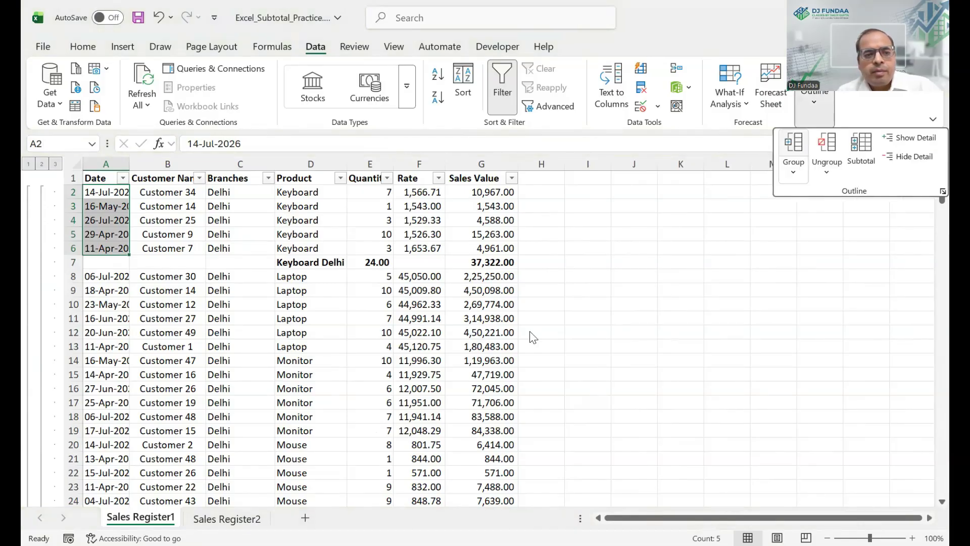
pyautogui.click(160, 273)
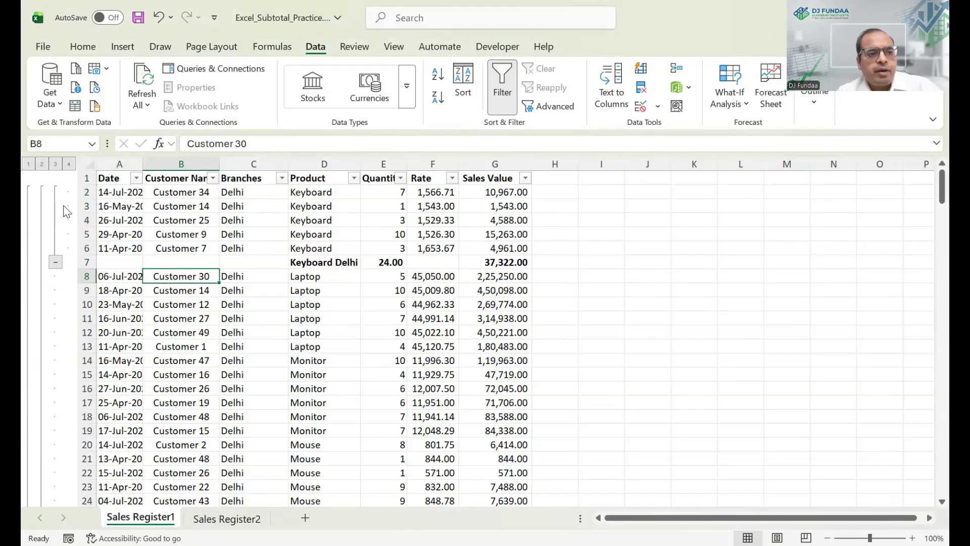
# Collapse the Keyboard group and compare the outline levels, from branch totals only to all detail rows.
pyautogui.click(56, 262)
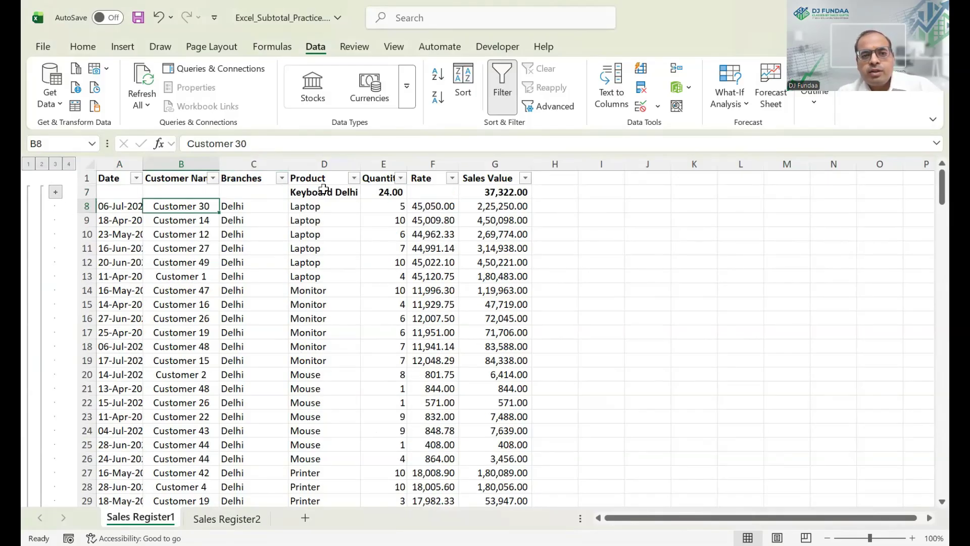
pyautogui.moveTo(323, 190); pyautogui.dragTo(510, 208)
pyautogui.click(42, 164)
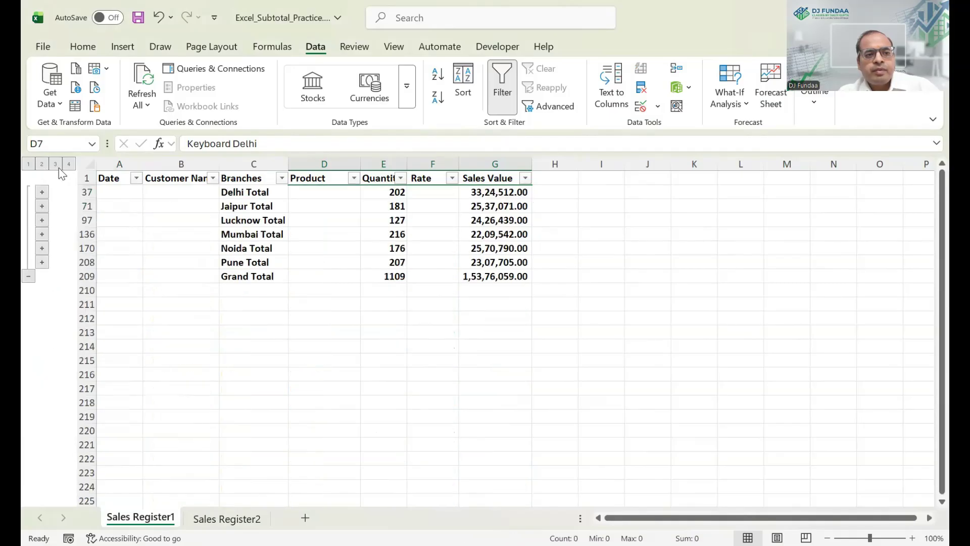
pyautogui.click(279, 210)
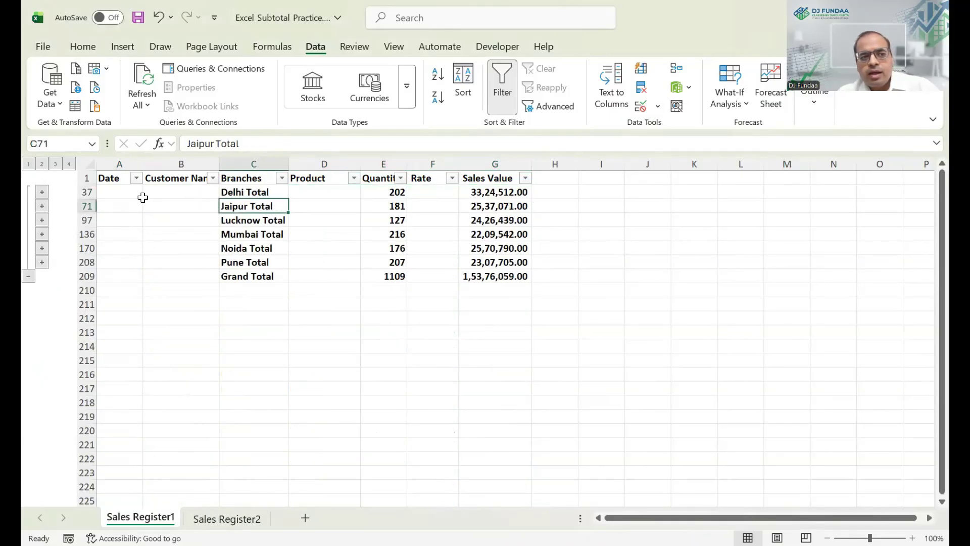
pyautogui.moveTo(263, 193); pyautogui.dragTo(556, 292)
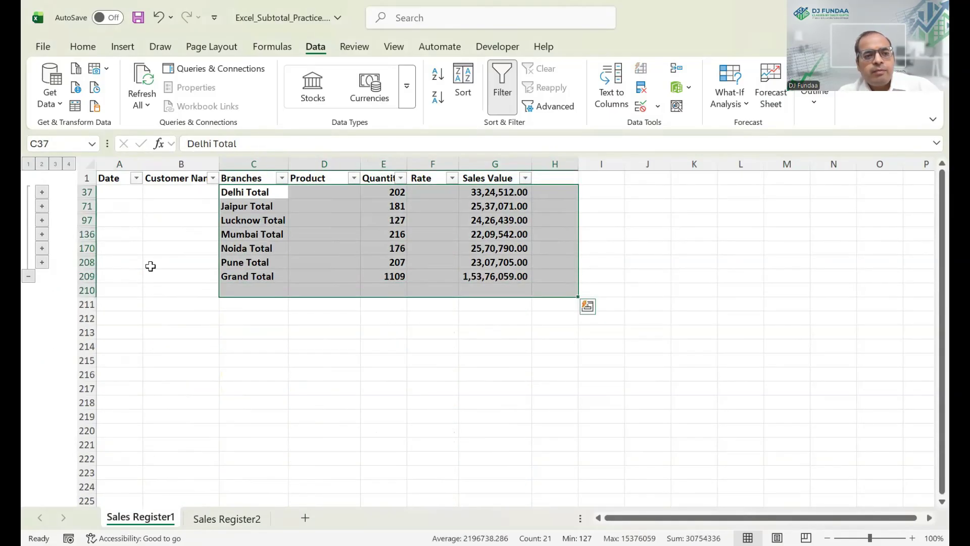
pyautogui.click(44, 164)
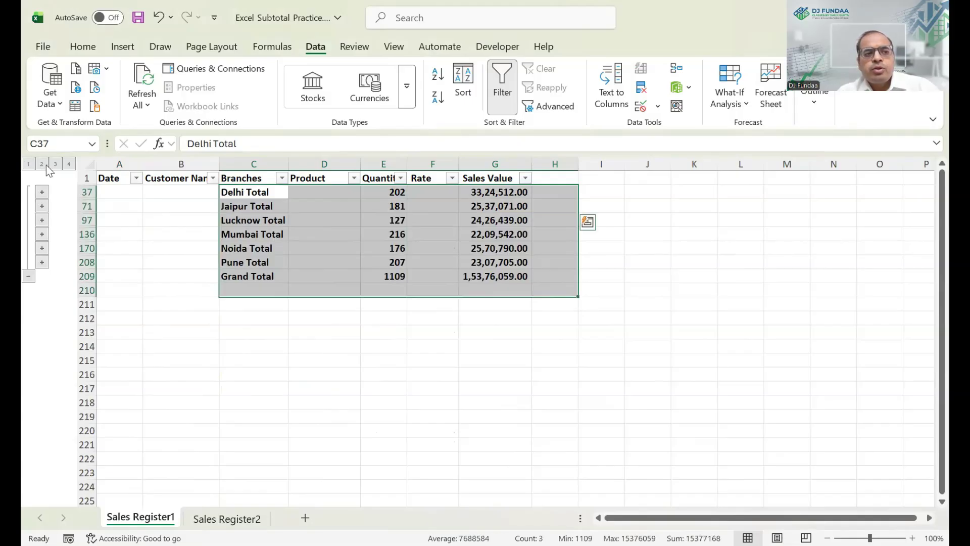
pyautogui.click(64, 164)
pyautogui.click(68, 162)
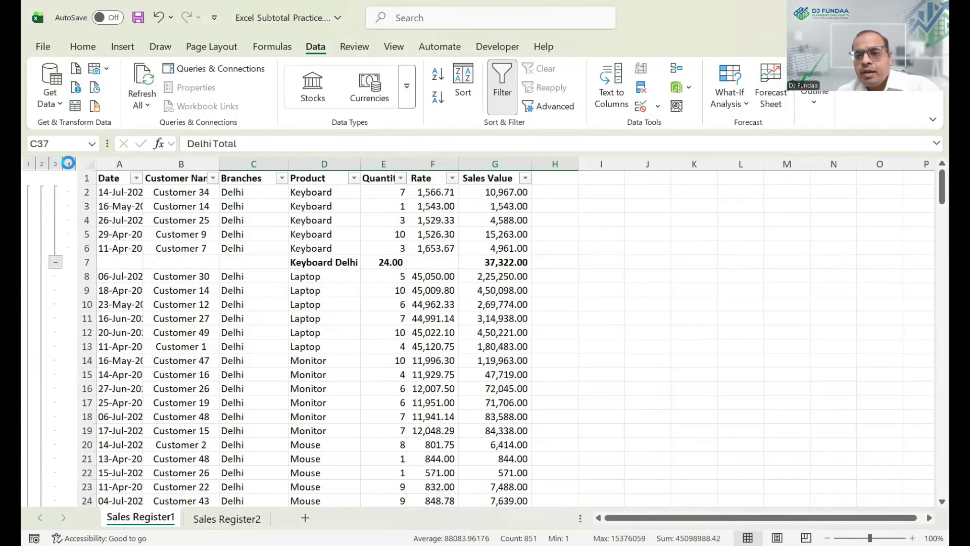
# Switch to the Sales Register2 sheet and group its Quantity and Rate columns, E and F.
pyautogui.click(252, 519)
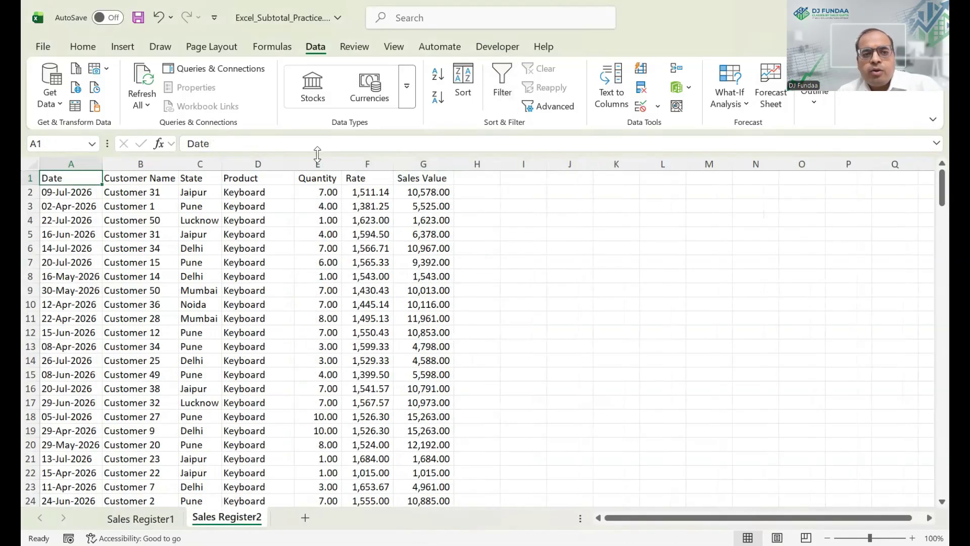
pyautogui.moveTo(317, 164); pyautogui.dragTo(367, 163)
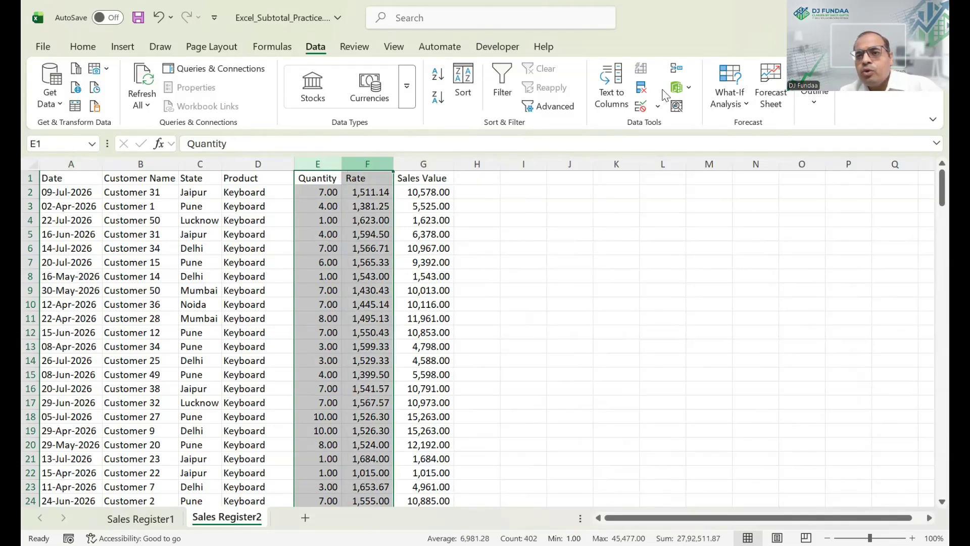
pyautogui.click(815, 96)
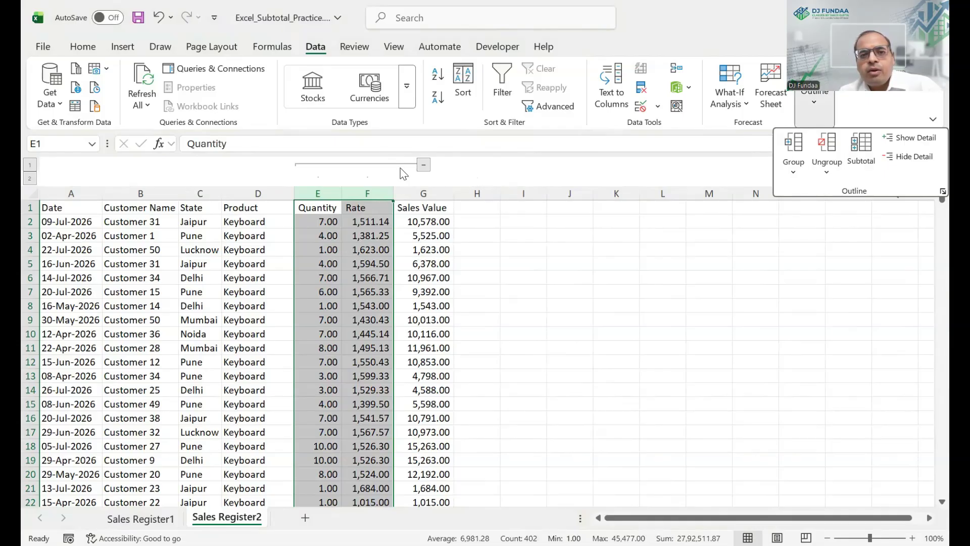
# Collapse and expand the Quantity and Rate column group to compare both views, leaving it collapsed.
pyautogui.click(423, 165)
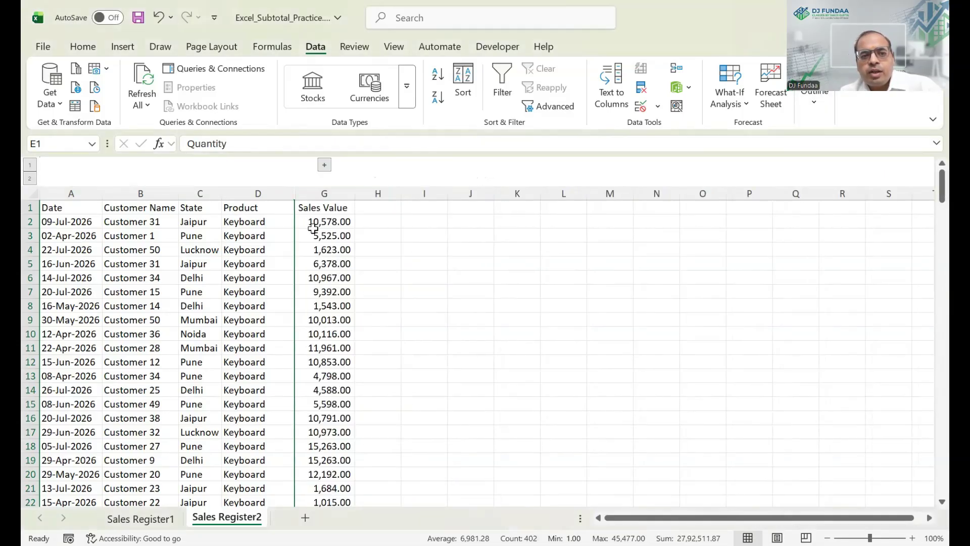
pyautogui.click(325, 165)
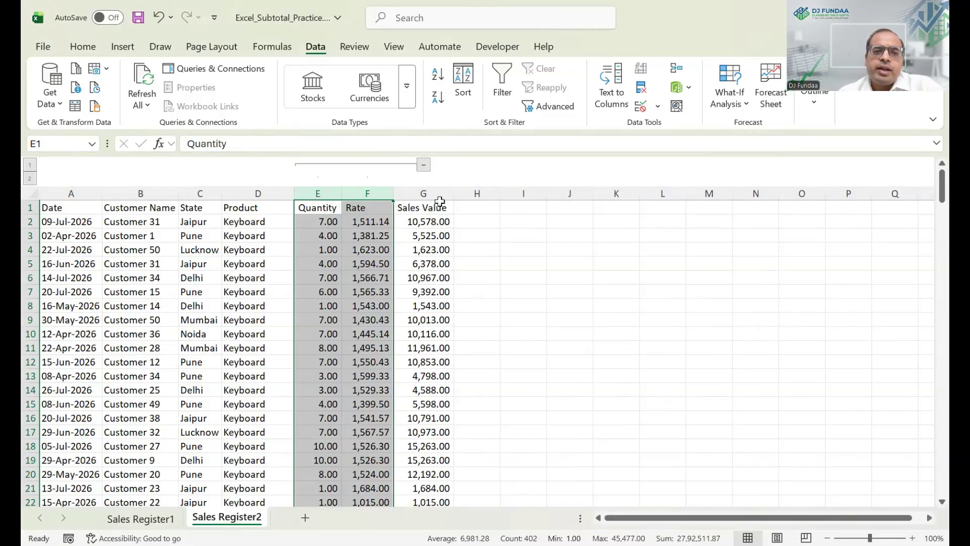
pyautogui.click(424, 165)
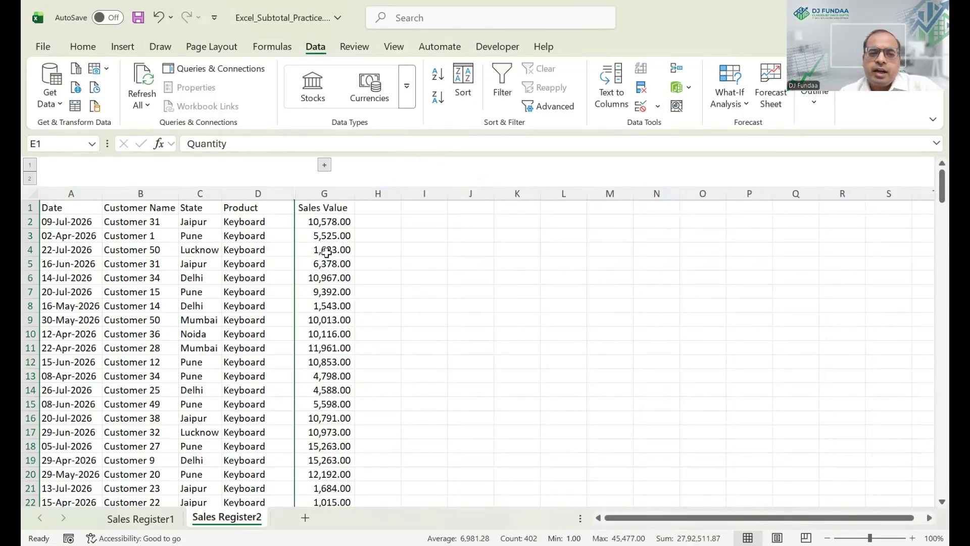
pyautogui.click(274, 236)
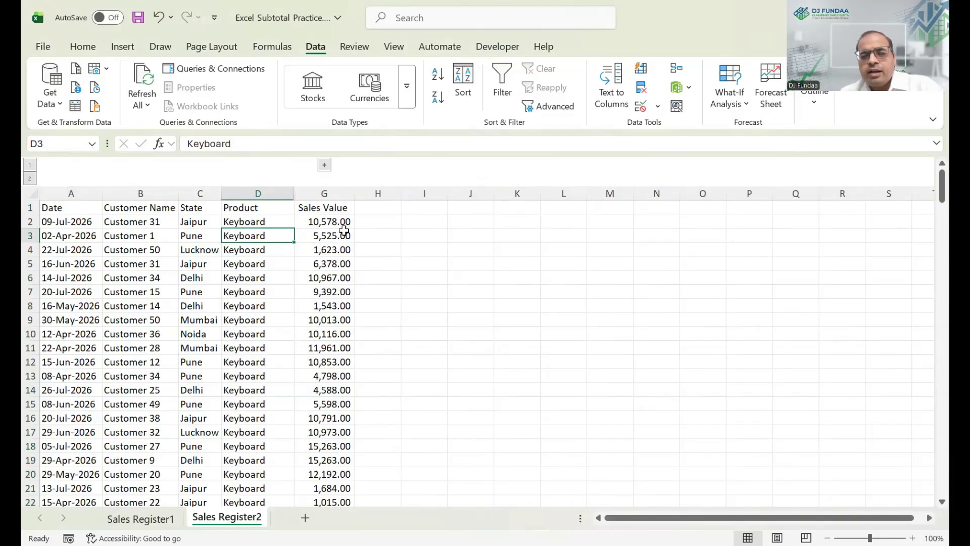
pyautogui.click(325, 165)
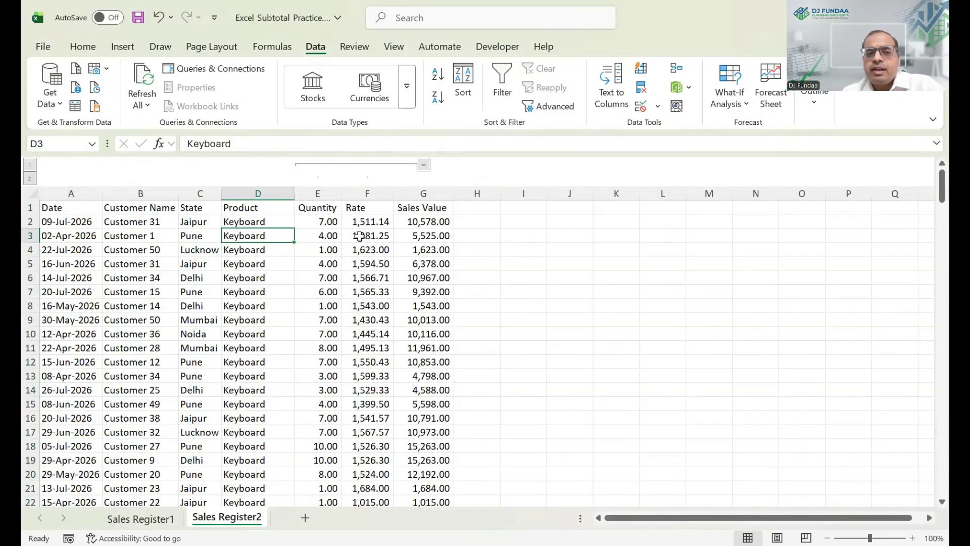
pyautogui.click(424, 166)
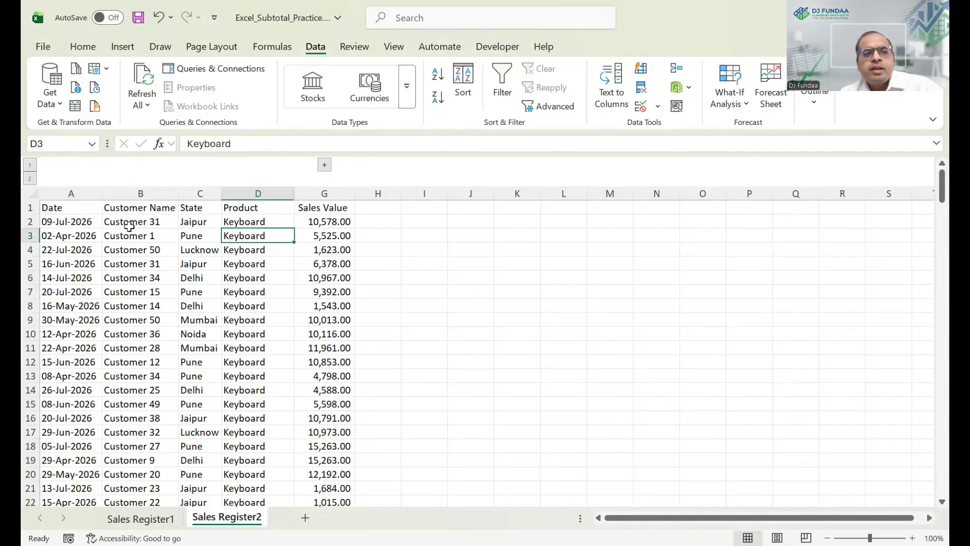
# Subtotal the whole Sales Register2 data at each change in Product, using Sum for Quantity and Sales Value.
pyautogui.click(79, 207)
pyautogui.hotkey('ctrl', 'shift', 'Right')
pyautogui.hotkey('ctrl', 'shift', 'Down')
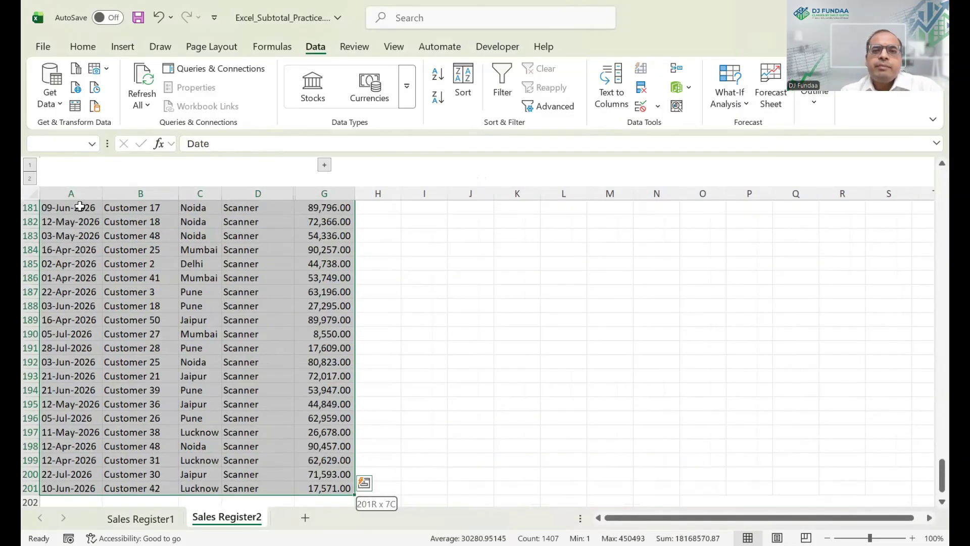
pyautogui.click(816, 105)
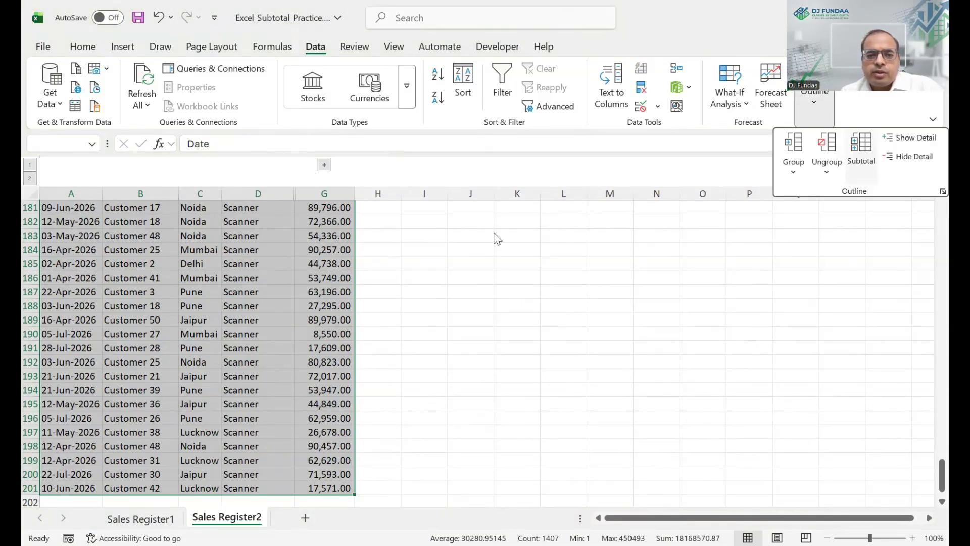
pyautogui.click(861, 152)
pyautogui.click(618, 230)
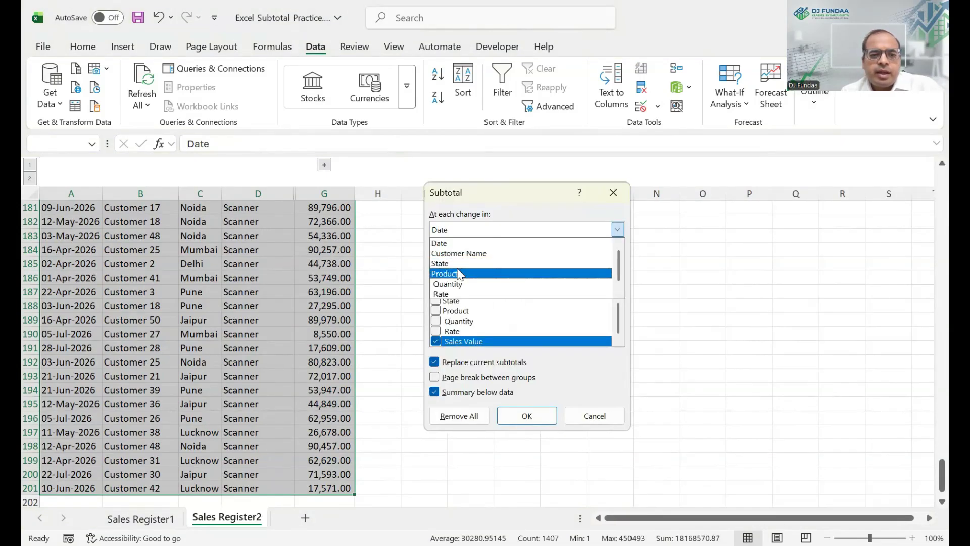
pyautogui.click(458, 274)
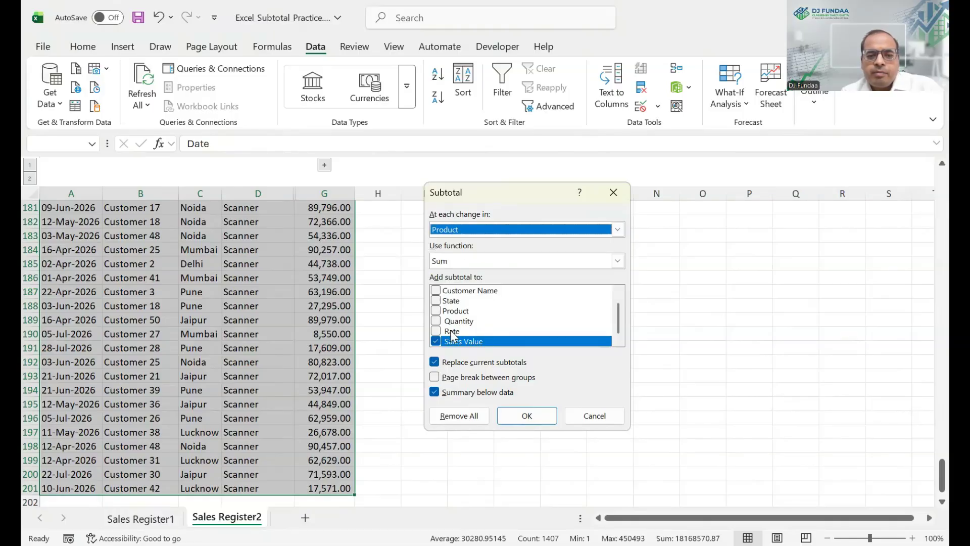
pyautogui.click(435, 321)
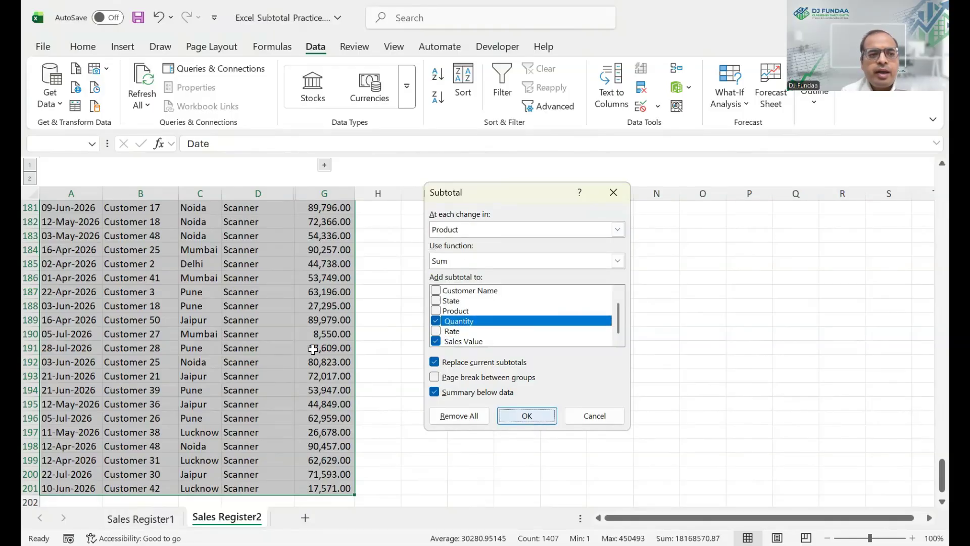
pyautogui.press('Return')
# Show only the product totals at outline level 2 and widen the Sales Value column to fit its figures.
pyautogui.click(42, 163)
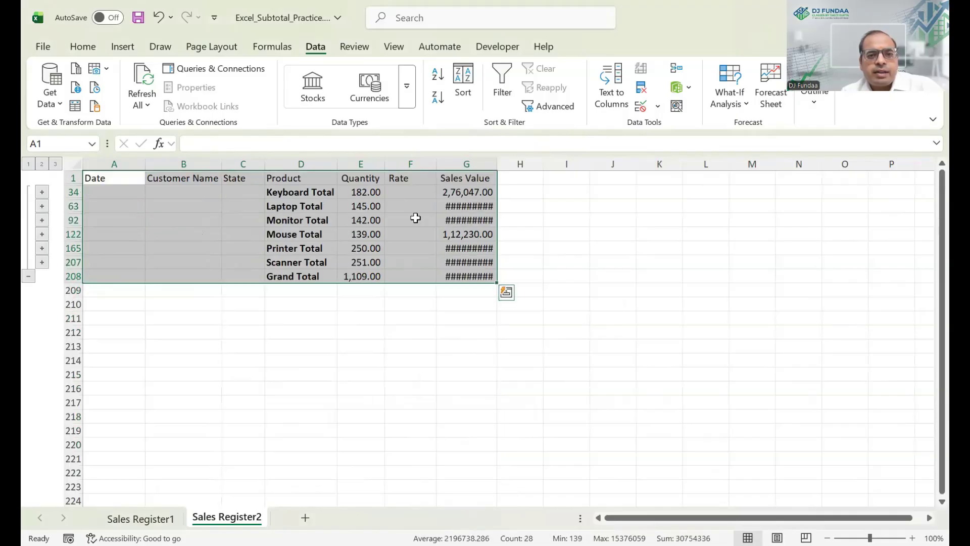
pyautogui.click(374, 179)
pyautogui.doubleClick(497, 163)
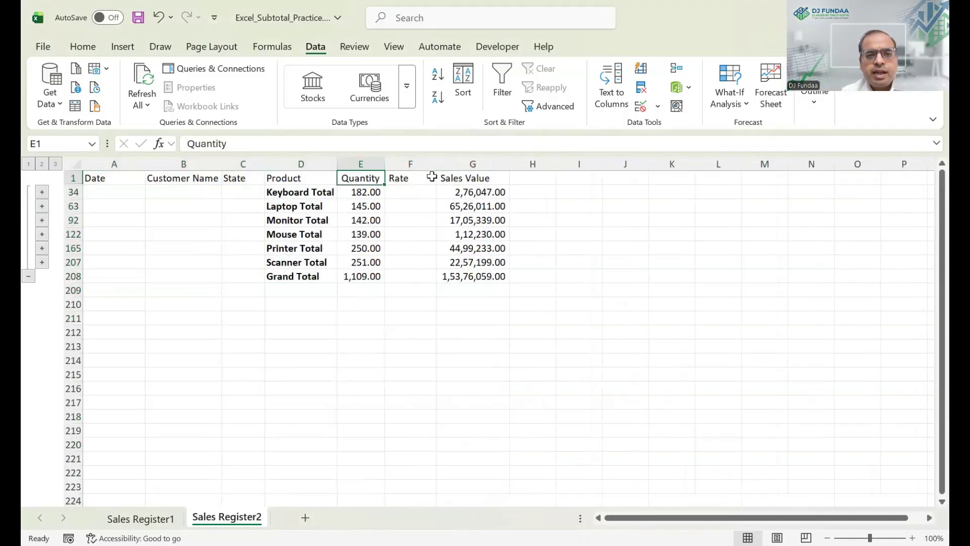
# Group the Quantity and Rate columns beside the product totals and collapse that column group.
pyautogui.moveTo(360, 163); pyautogui.dragTo(410, 164)
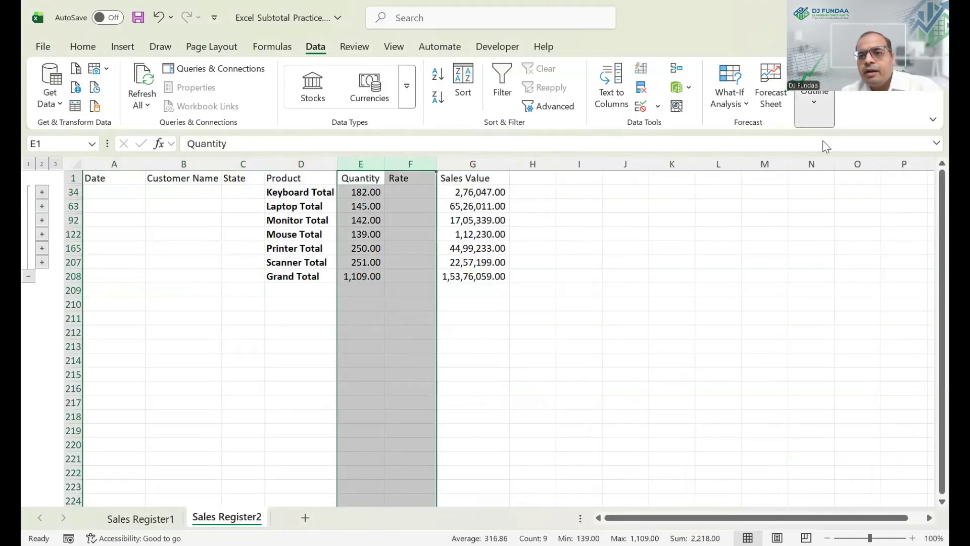
pyautogui.click(804, 150)
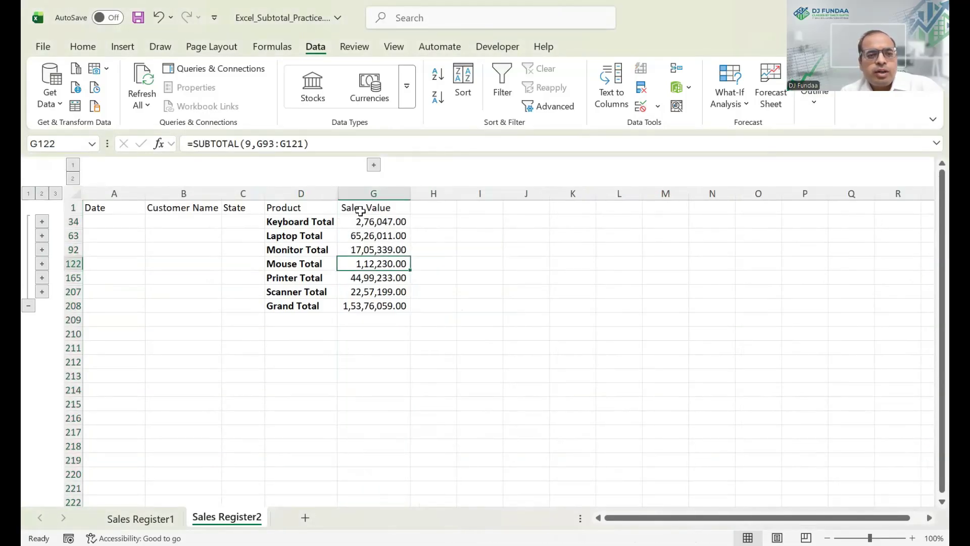
# Expand the Laptop Total detail rows and the collapsed Quantity and Rate columns.
pyautogui.click(360, 211)
pyautogui.click(41, 235)
pyautogui.click(373, 164)
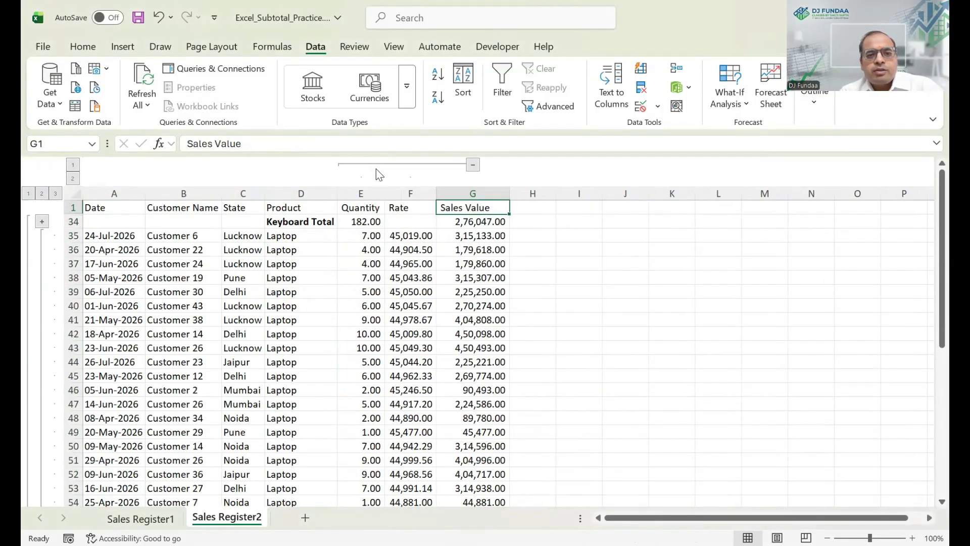